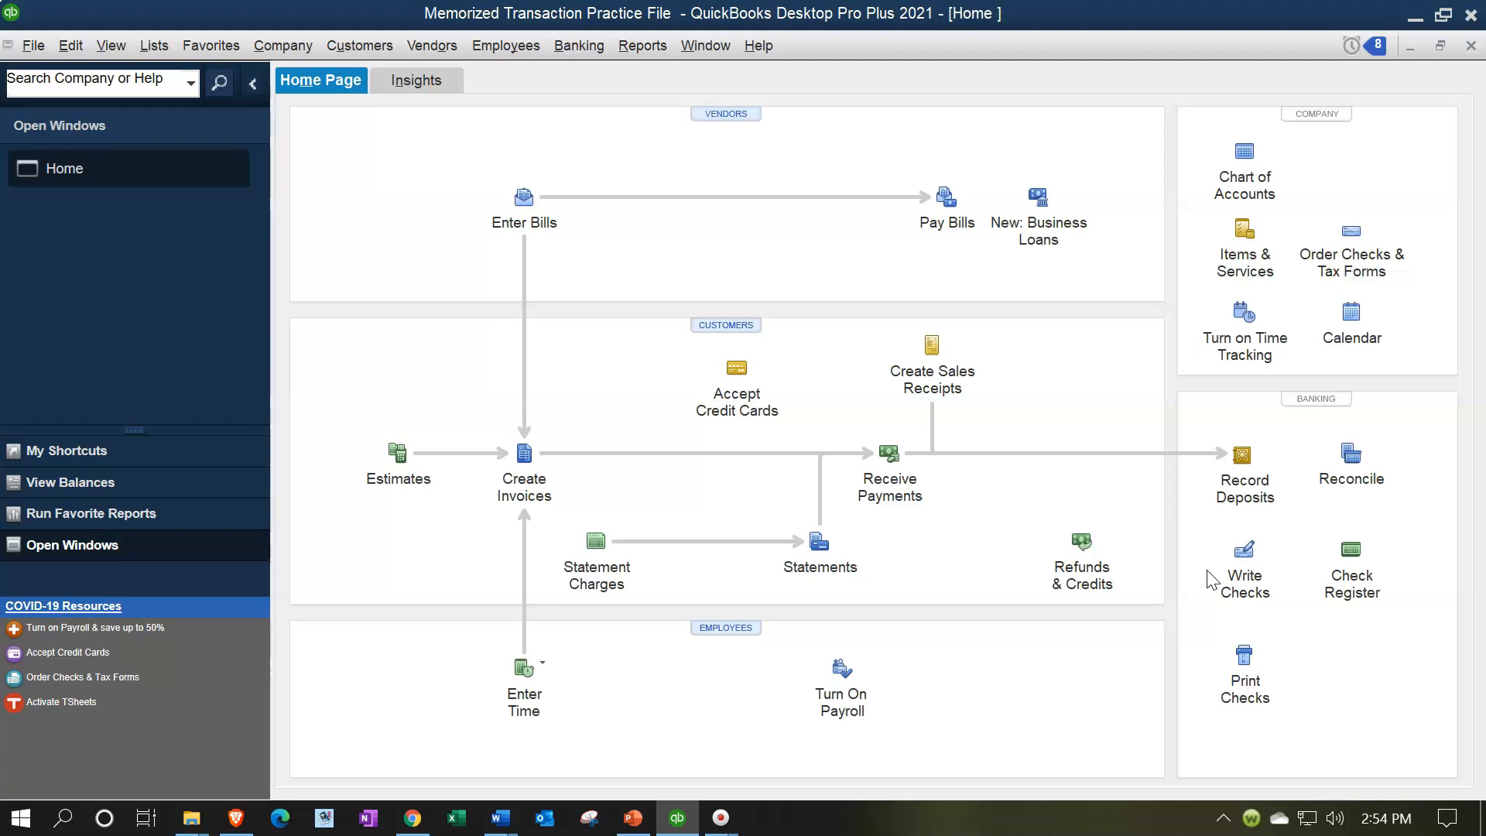
Step: Start a new check from the Checking account and date it 09/15/2020
click(1236, 551)
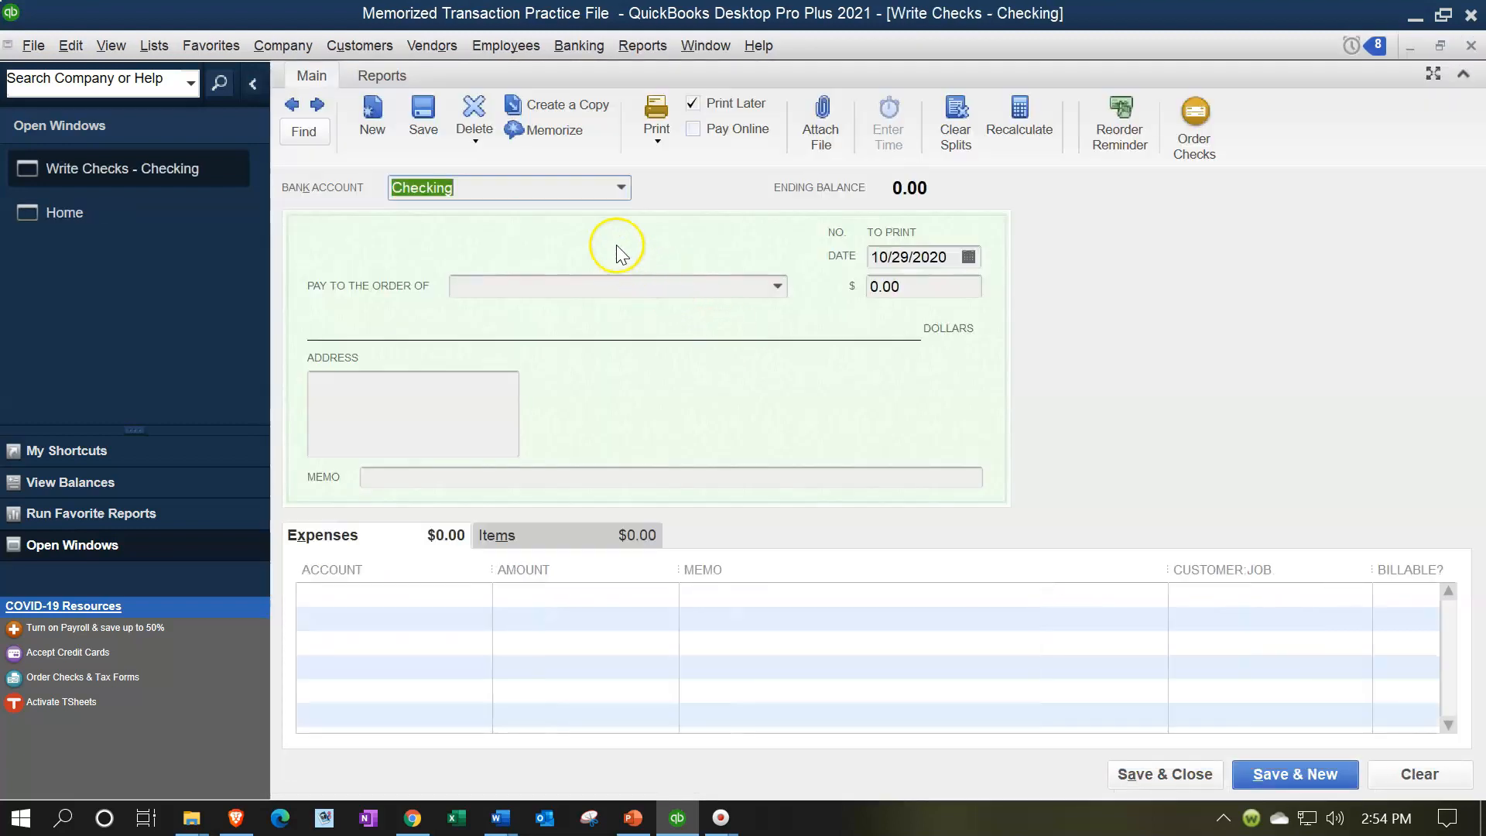
key(Tab)
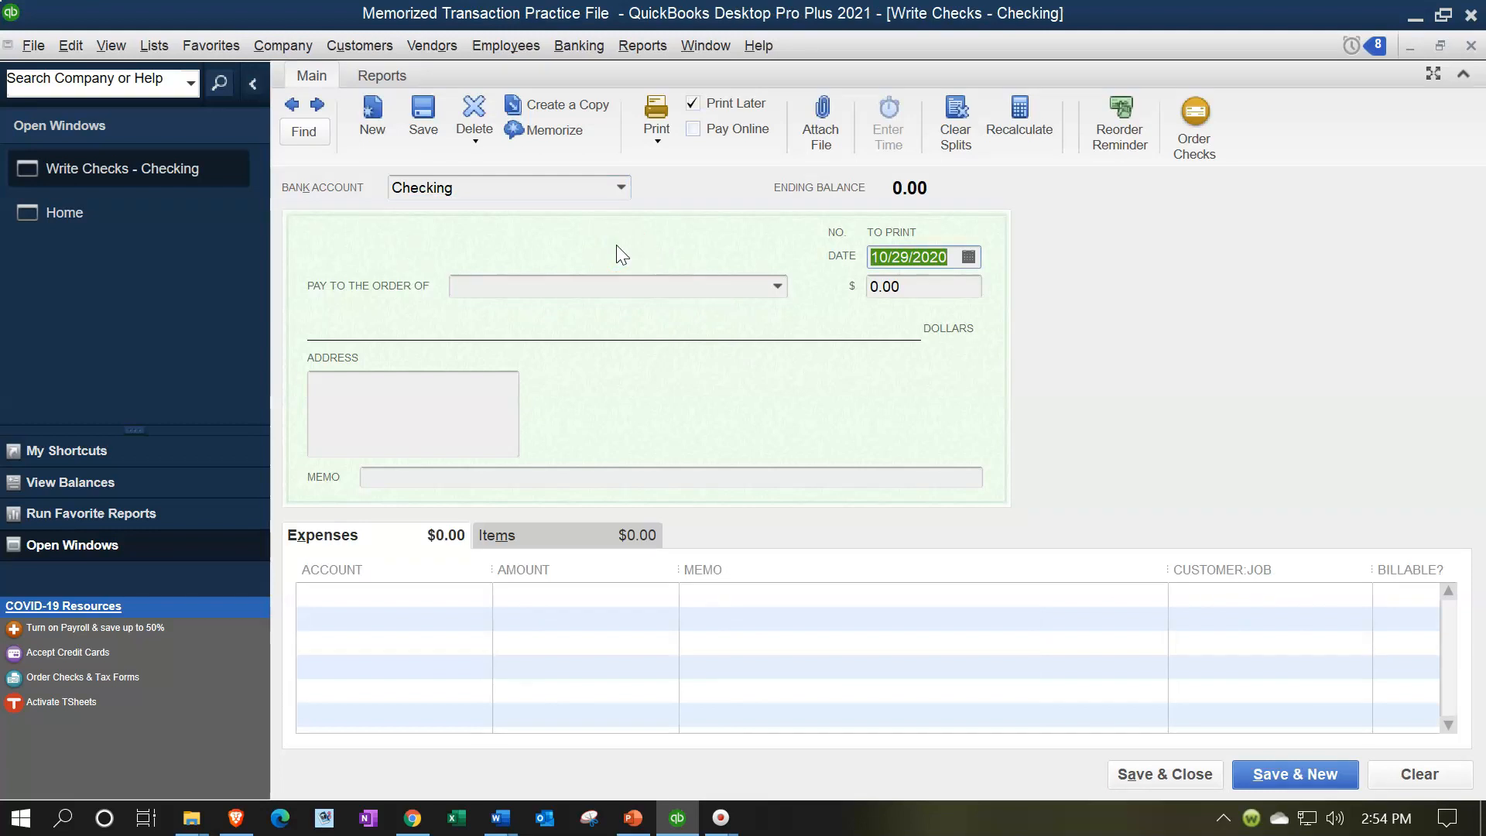
text(915)
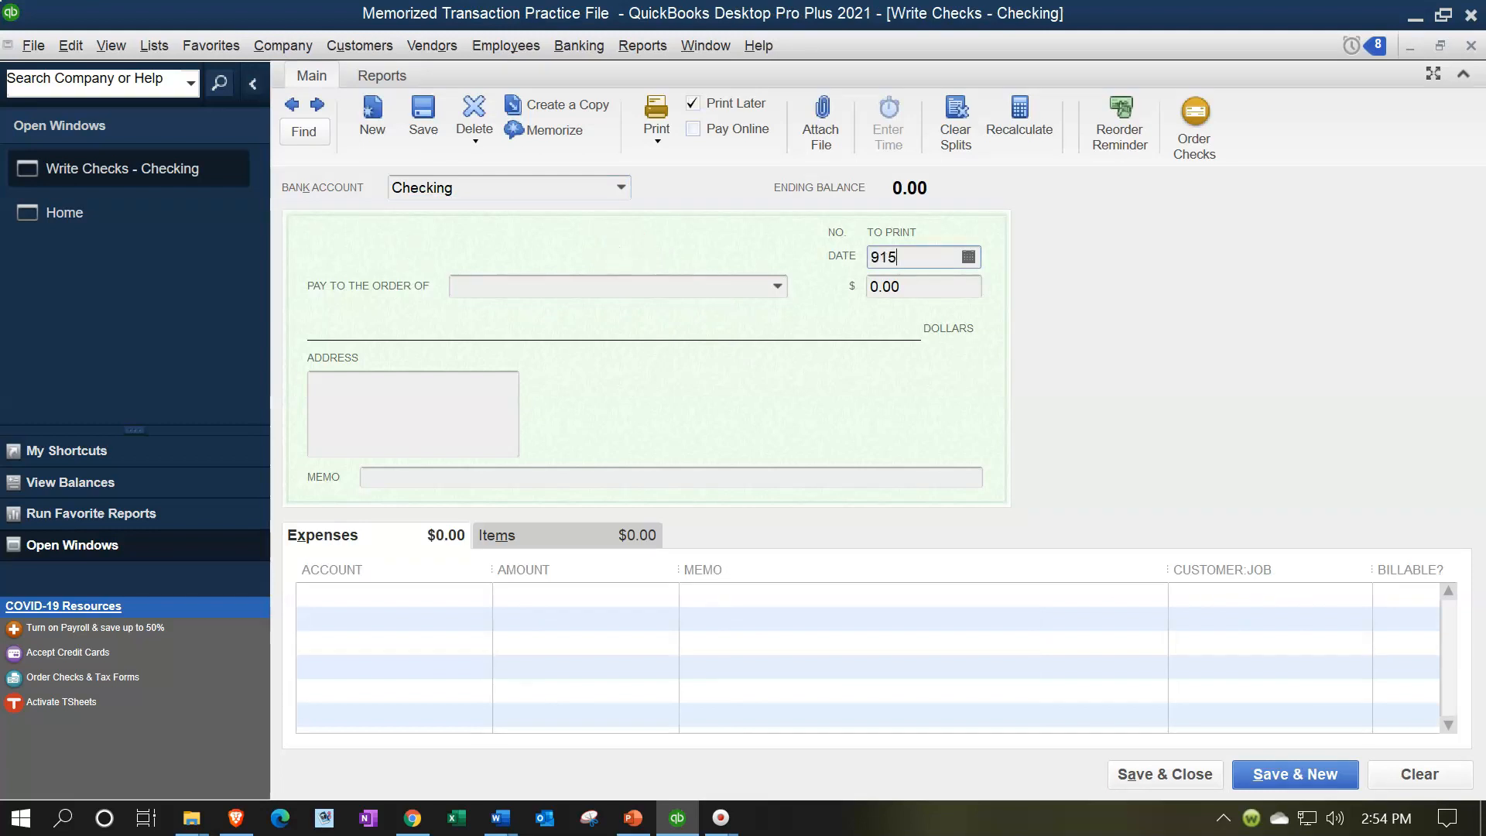
text(20)
key(Tab)
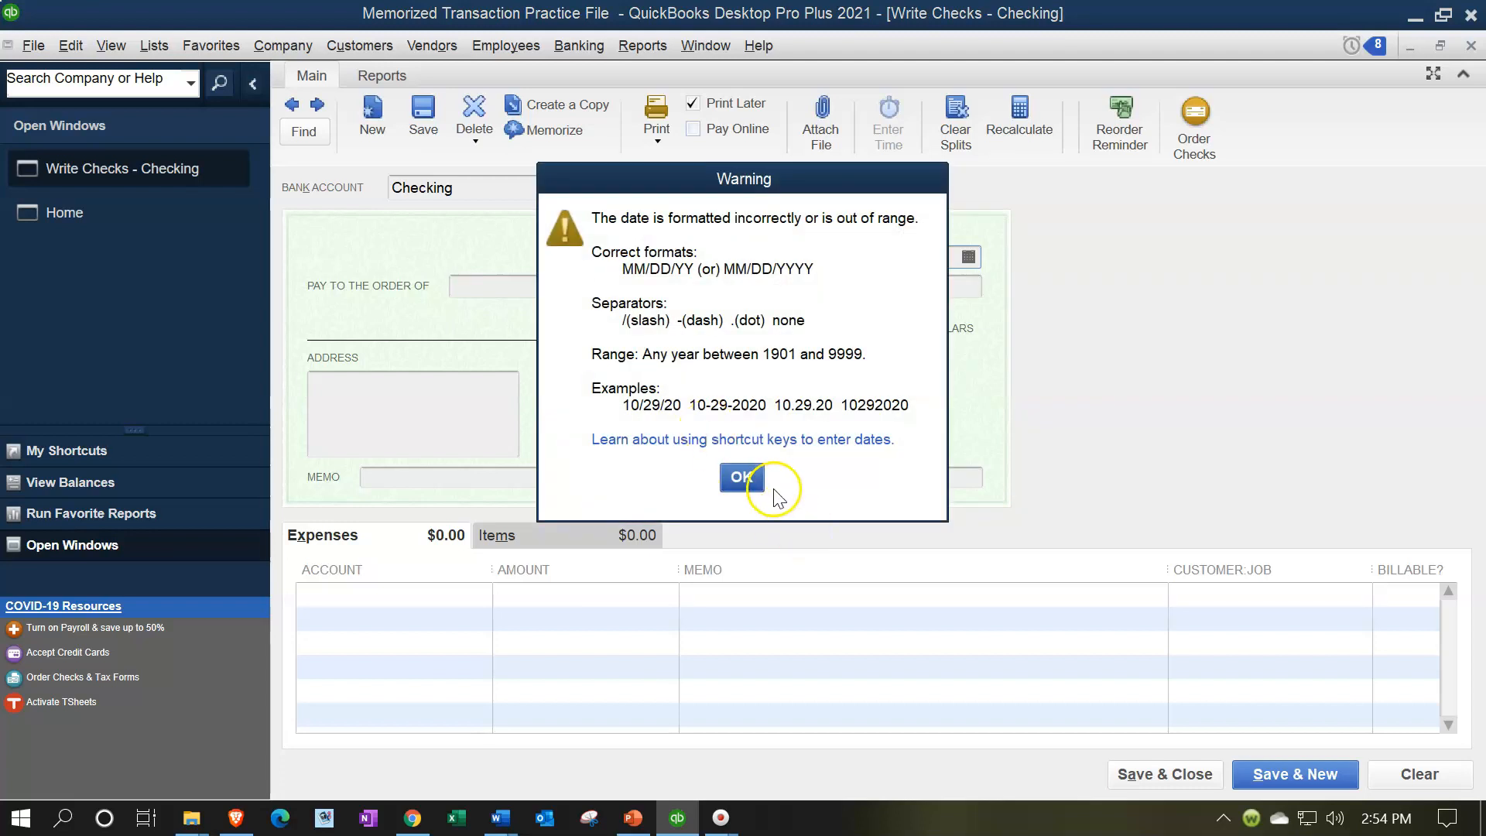
click(747, 477)
text(09)
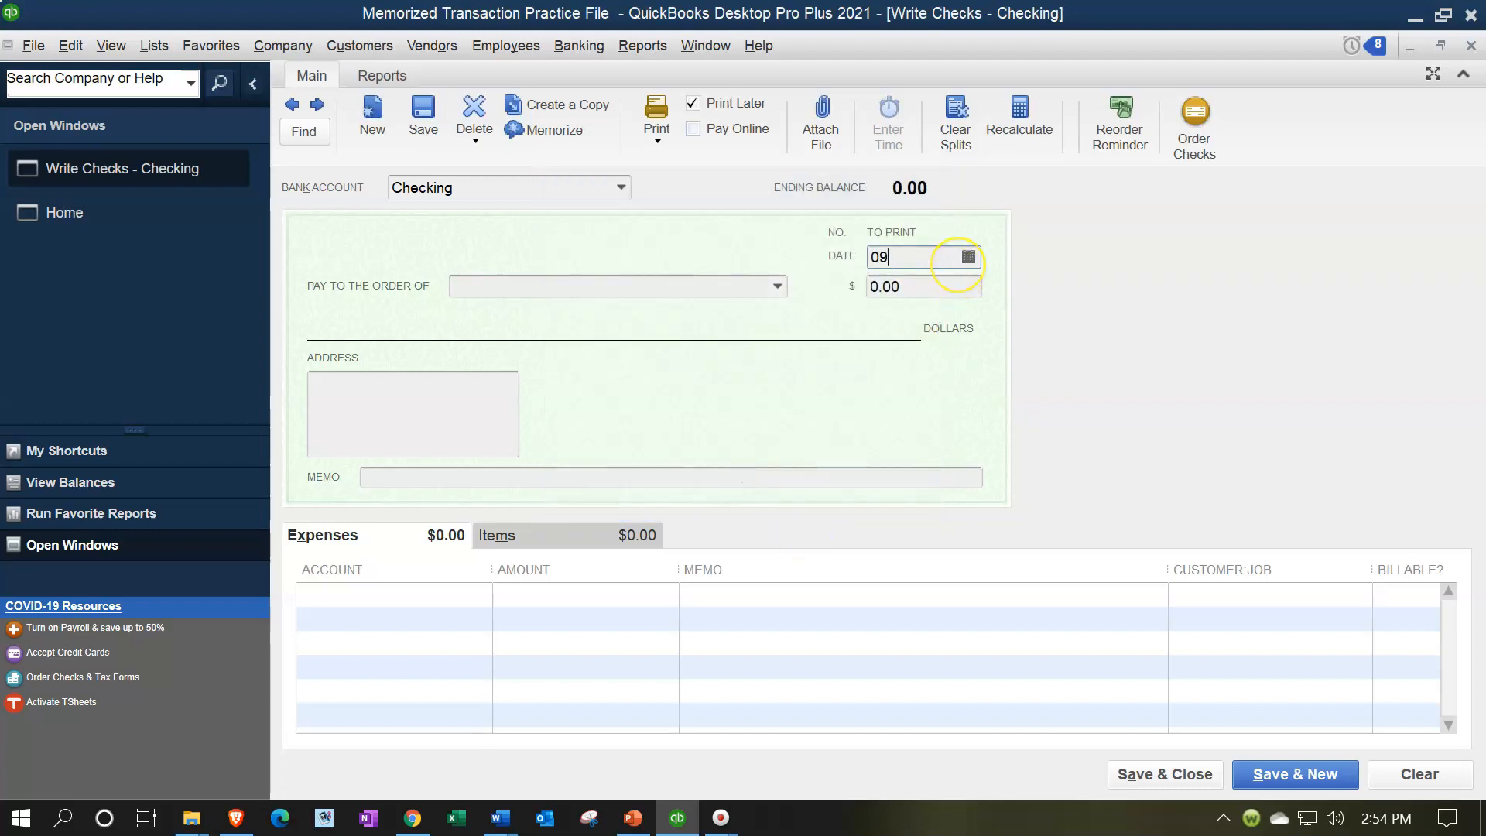
text(/15/20)
key(Tab)
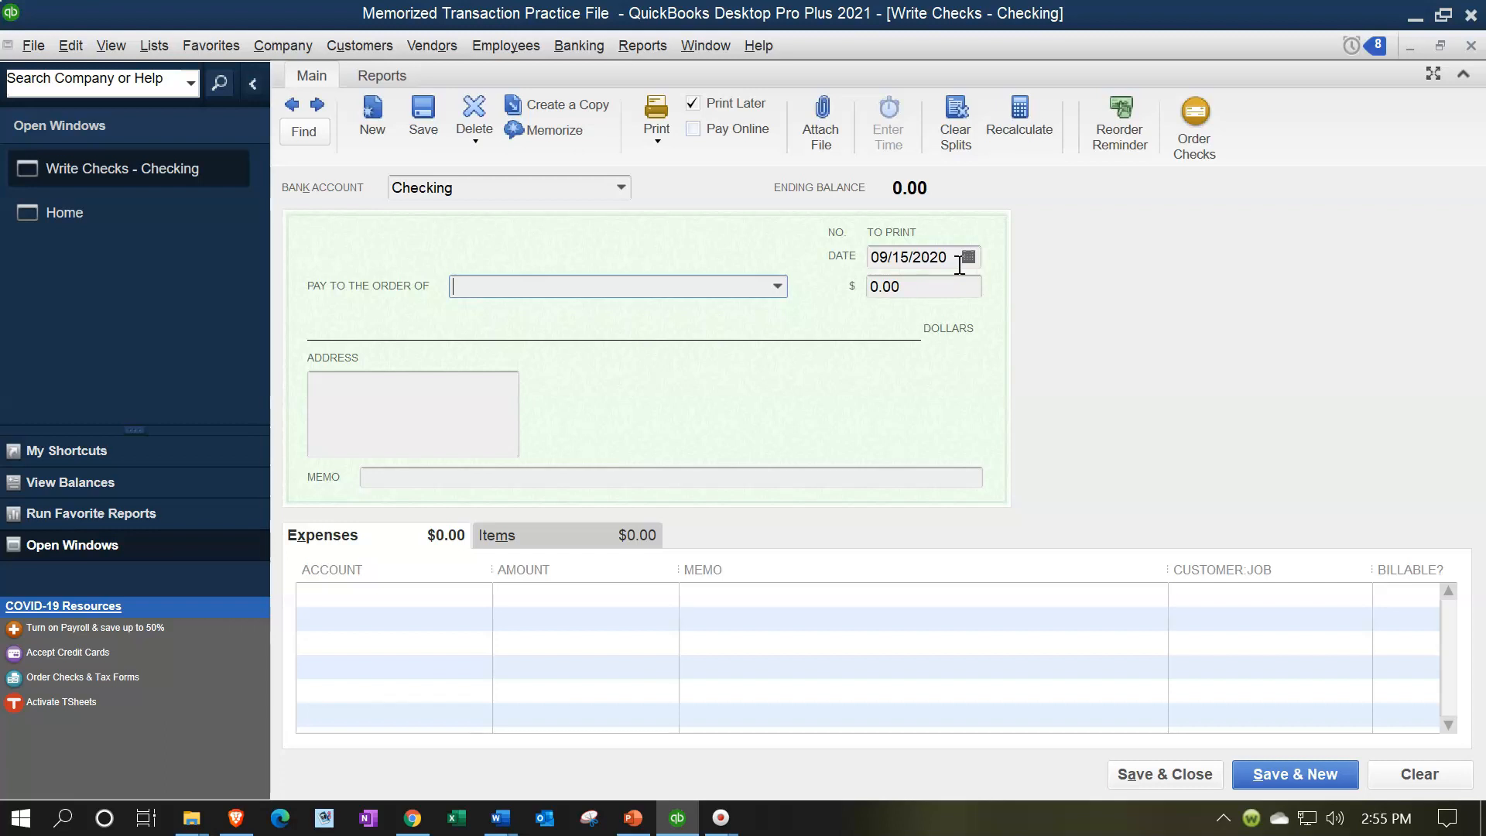
Step: Make the check payable to the landlord vendor and continue writing it instead of going to the vendor's unpaid bills
text(Mr Landloard)
key(Tab)
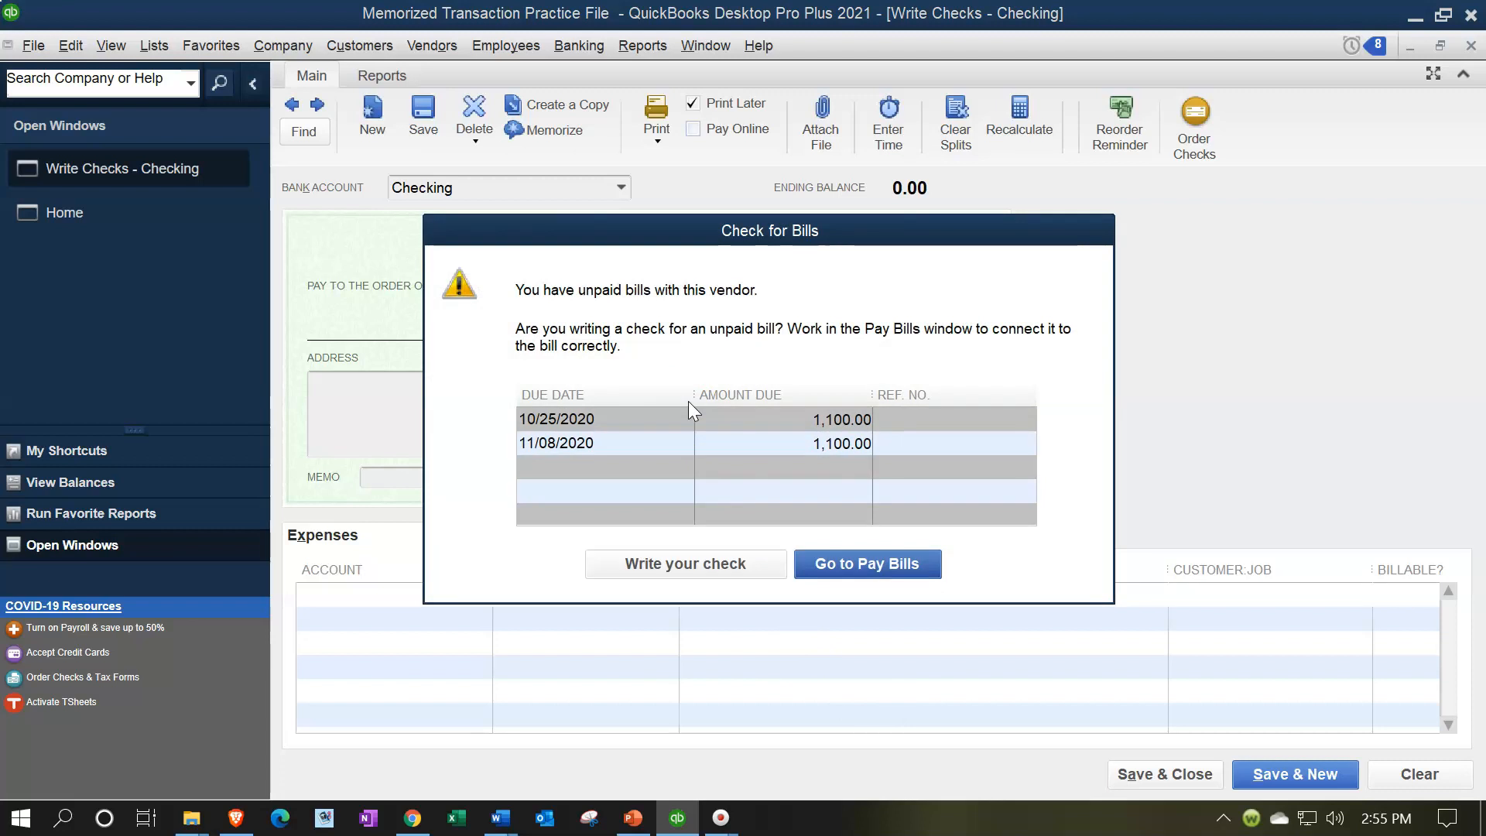
click(663, 573)
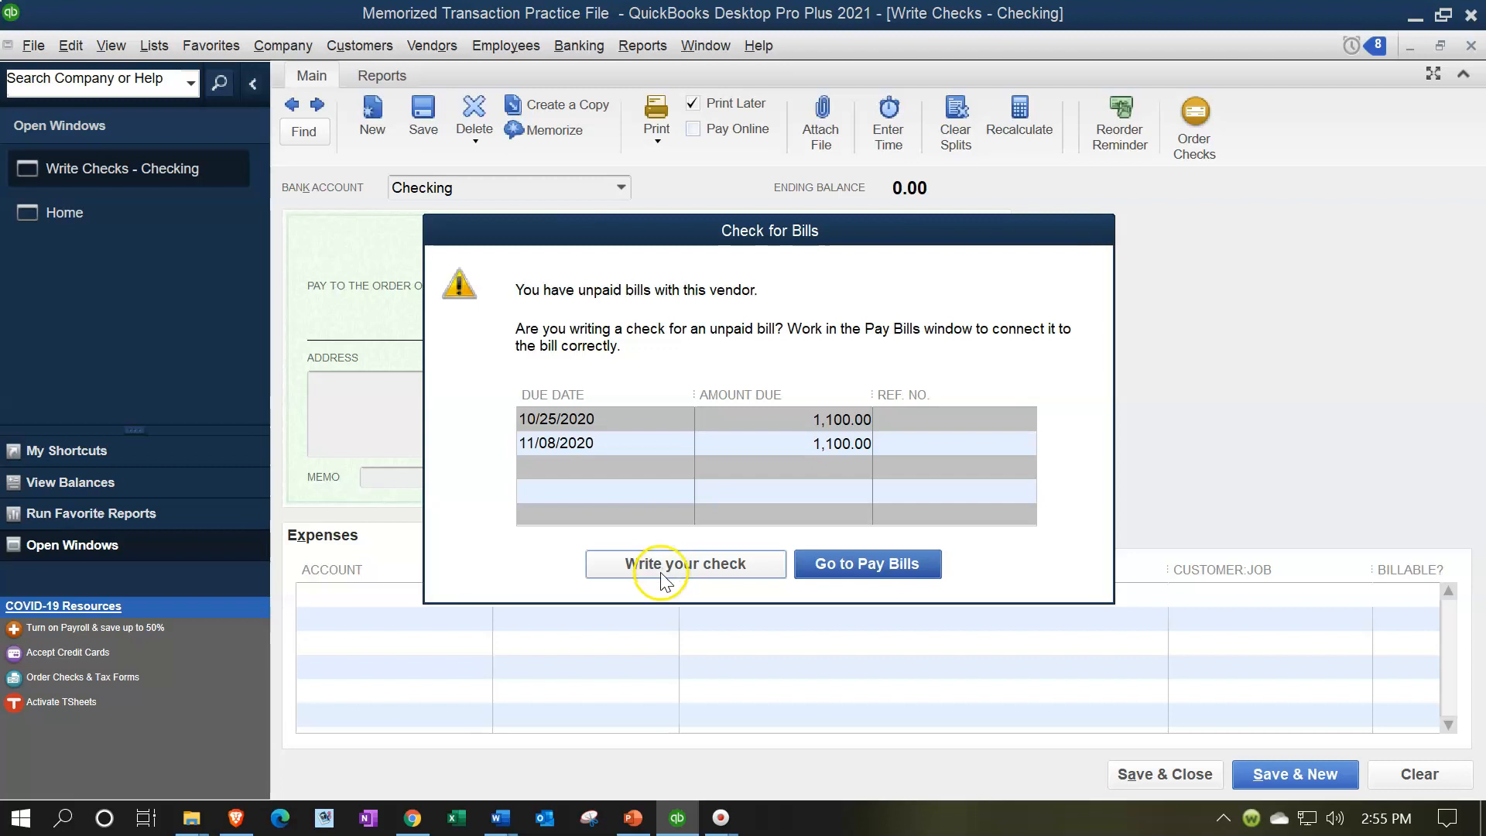
click(663, 576)
click(434, 592)
click(538, 559)
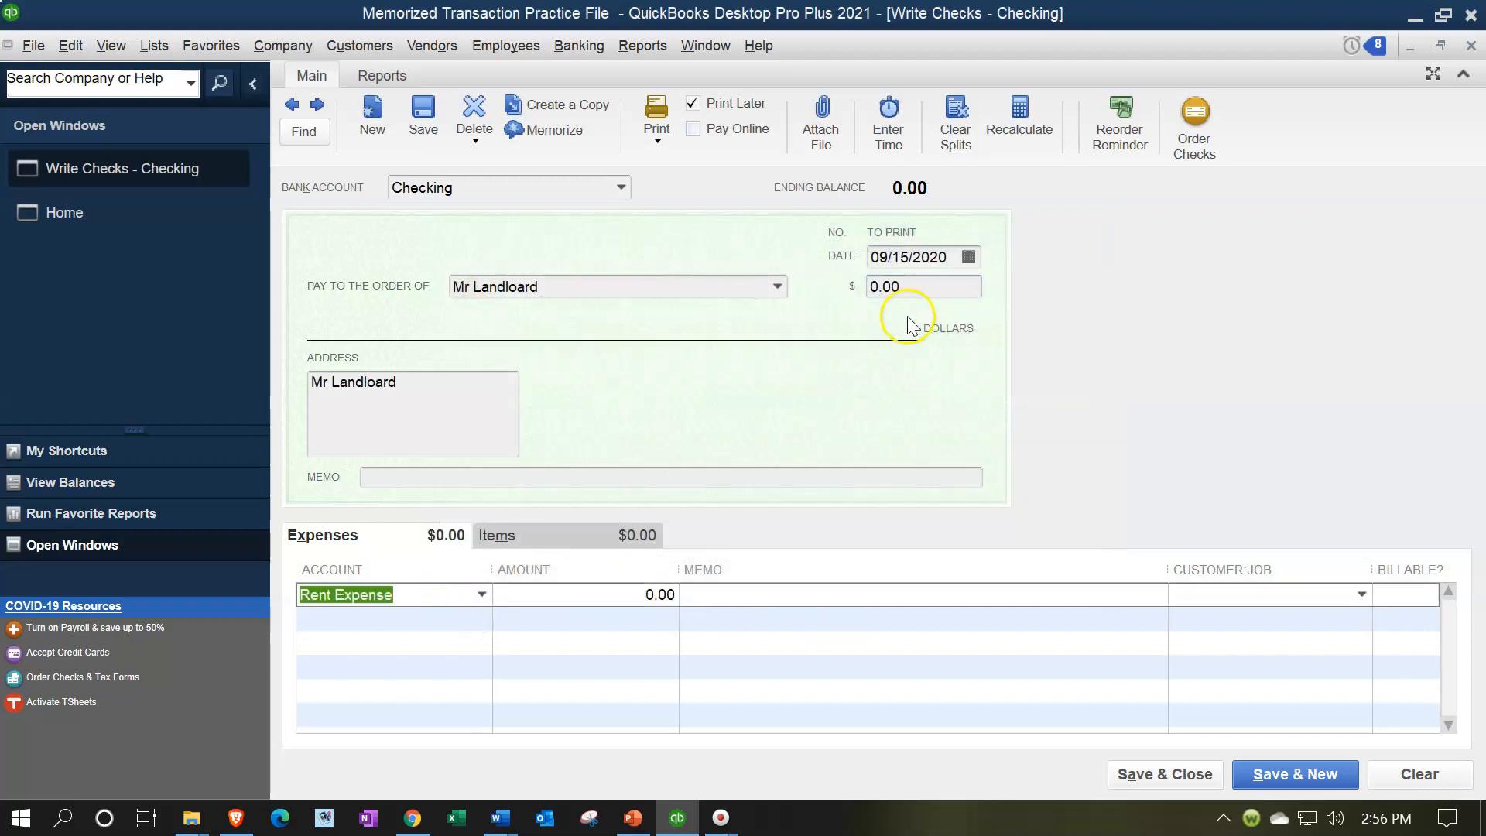
Step: Set the check amount to 1,500.00 for the Rent Expense line
click(936, 280)
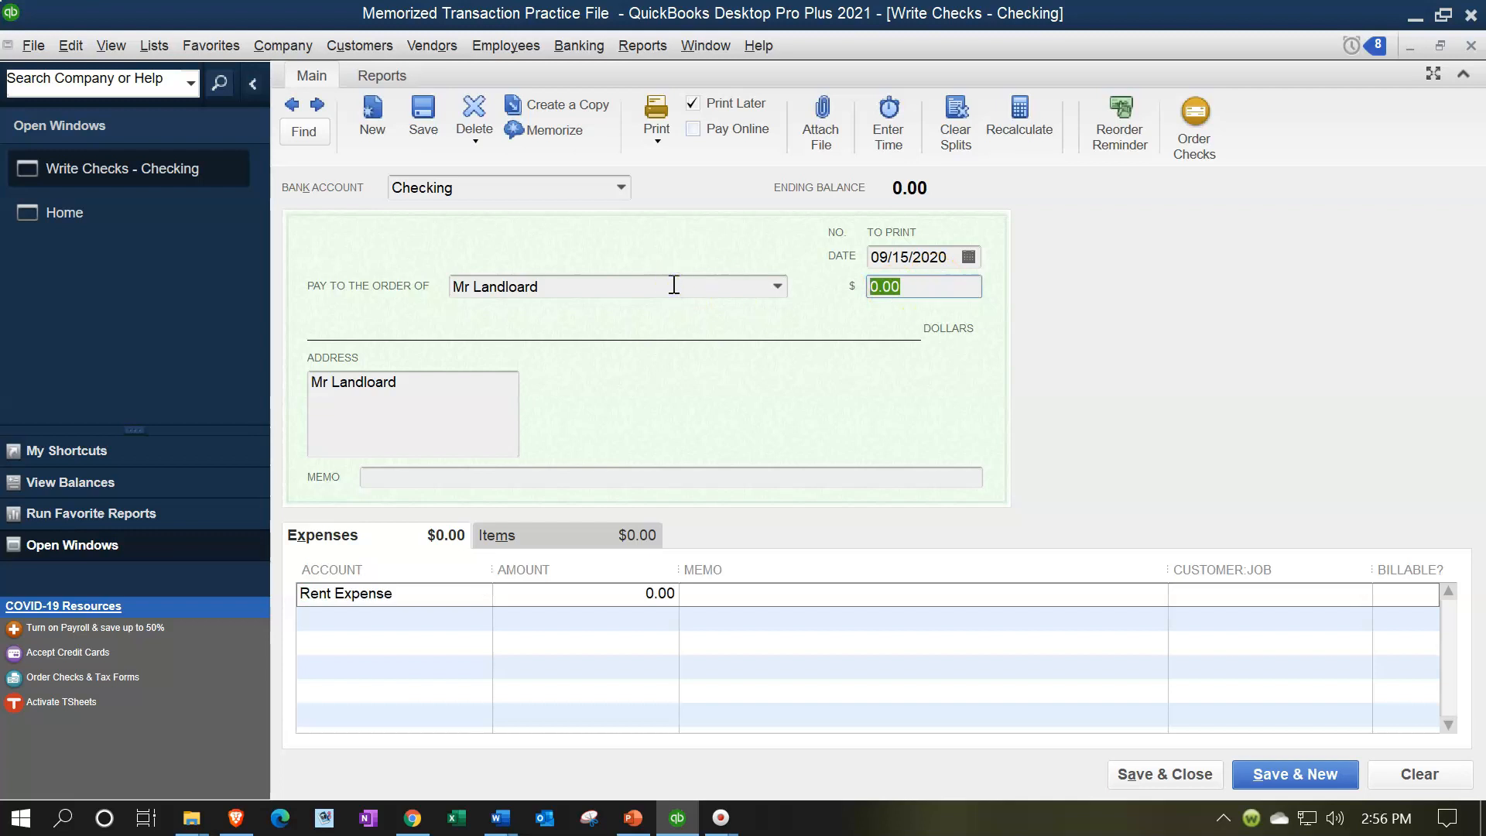
text(1500)
key(Tab)
key(Tab)
key(Tab)
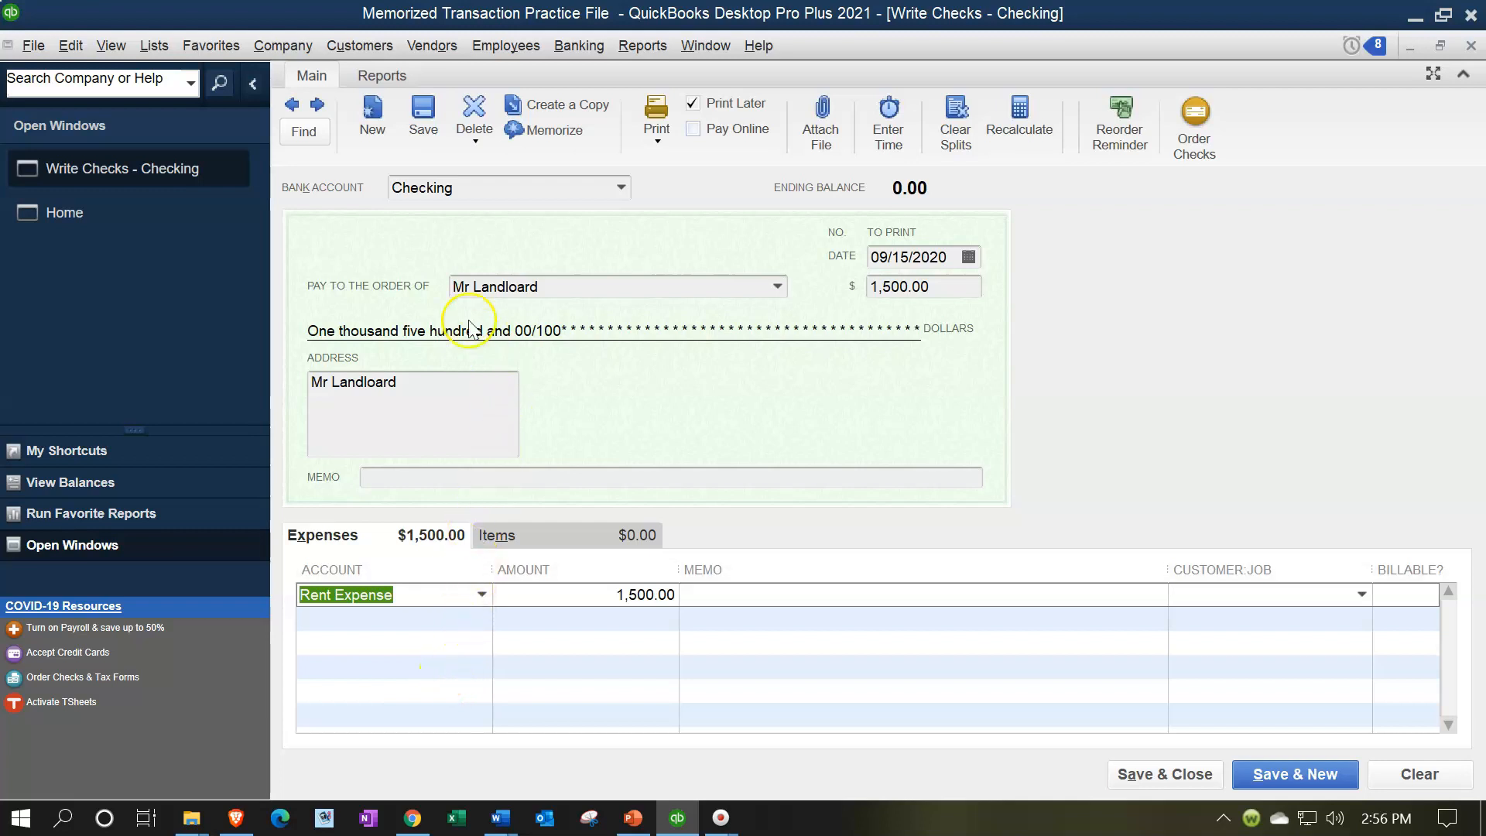
Step: Memorize the check under the name Rent Check
click(71, 47)
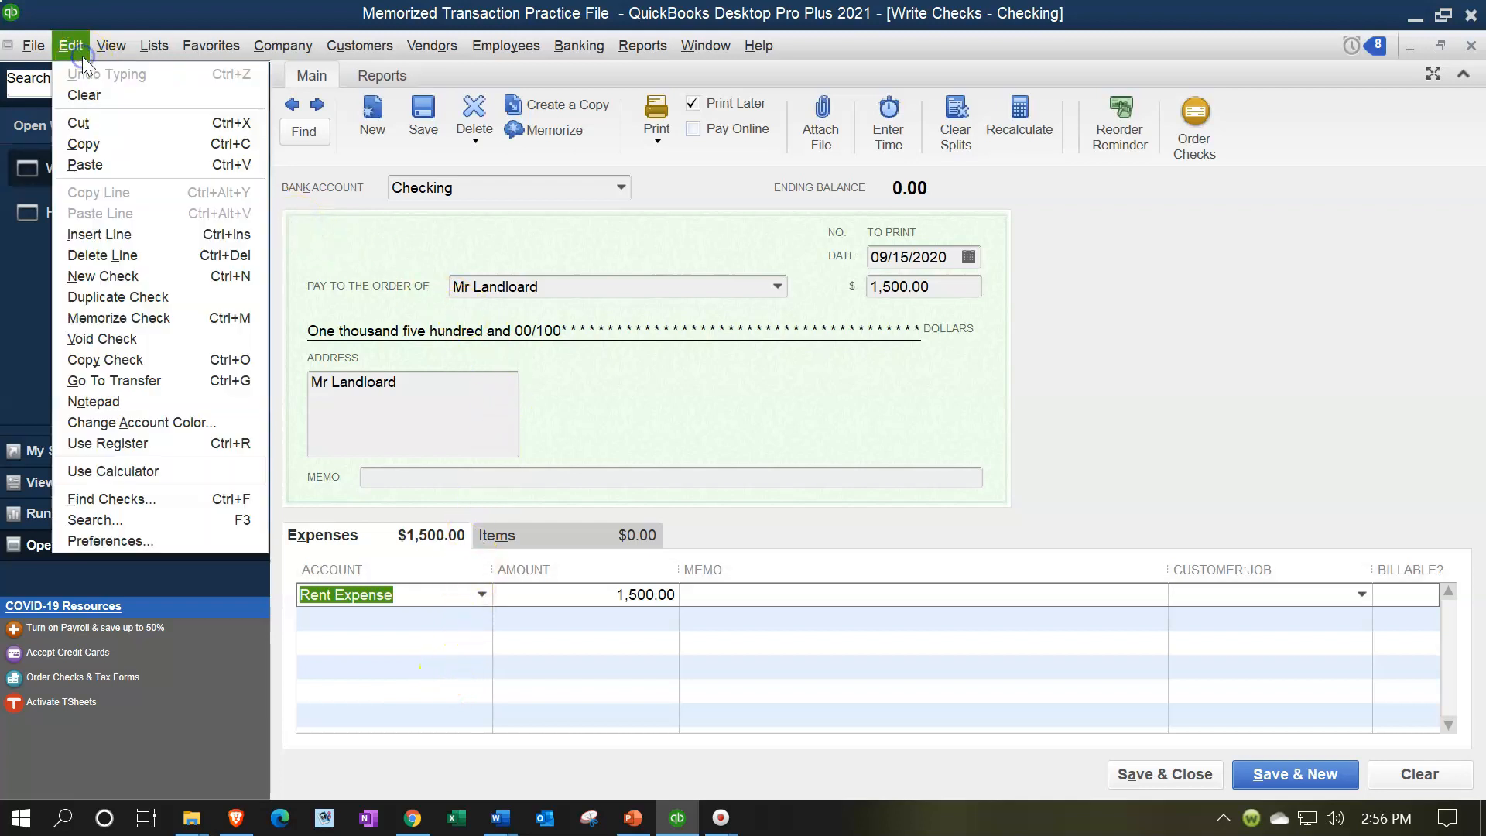
click(148, 319)
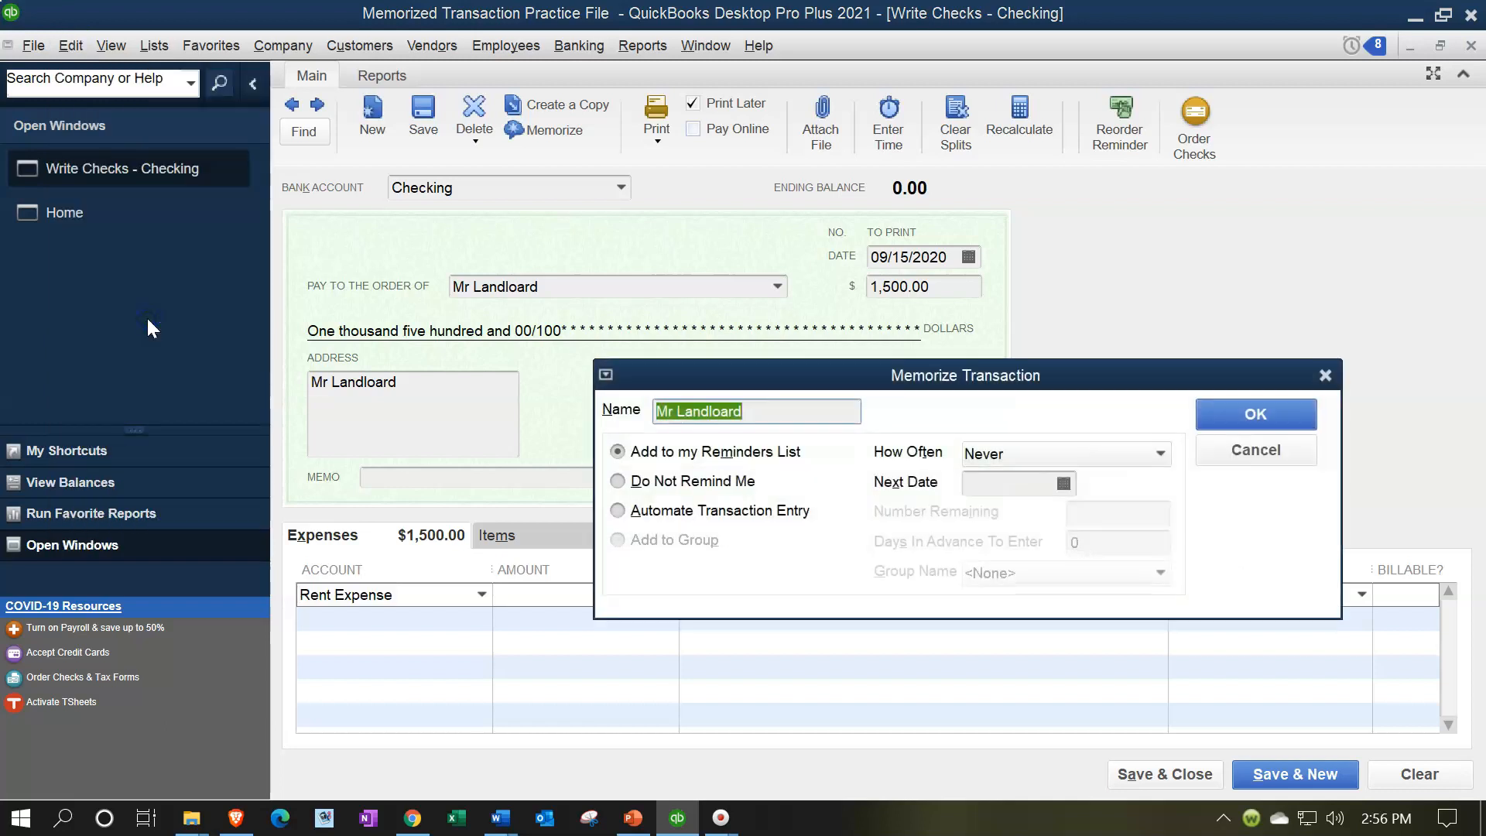
drag(791, 369, 769, 332)
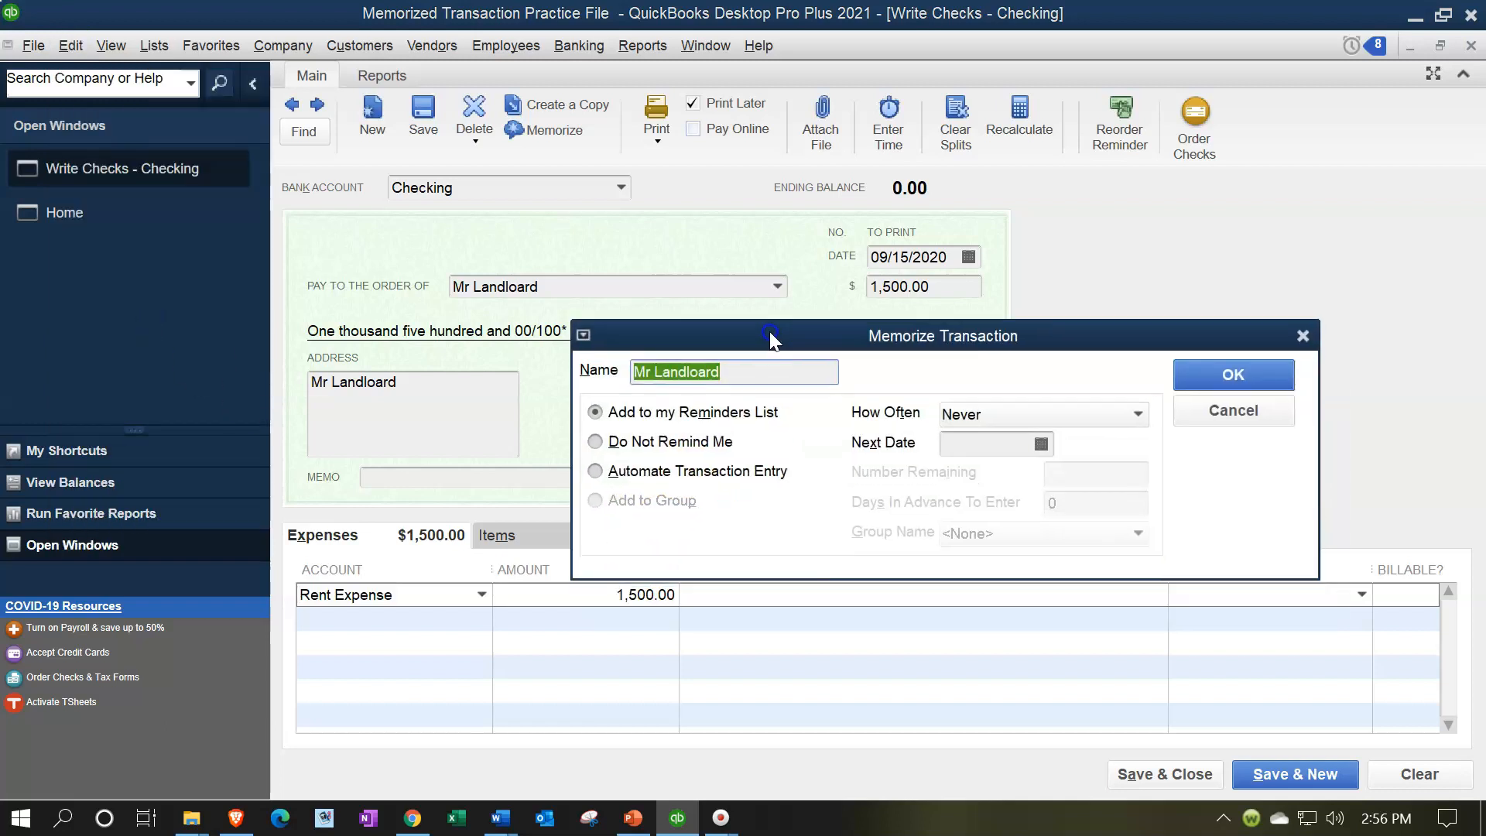
click(763, 377)
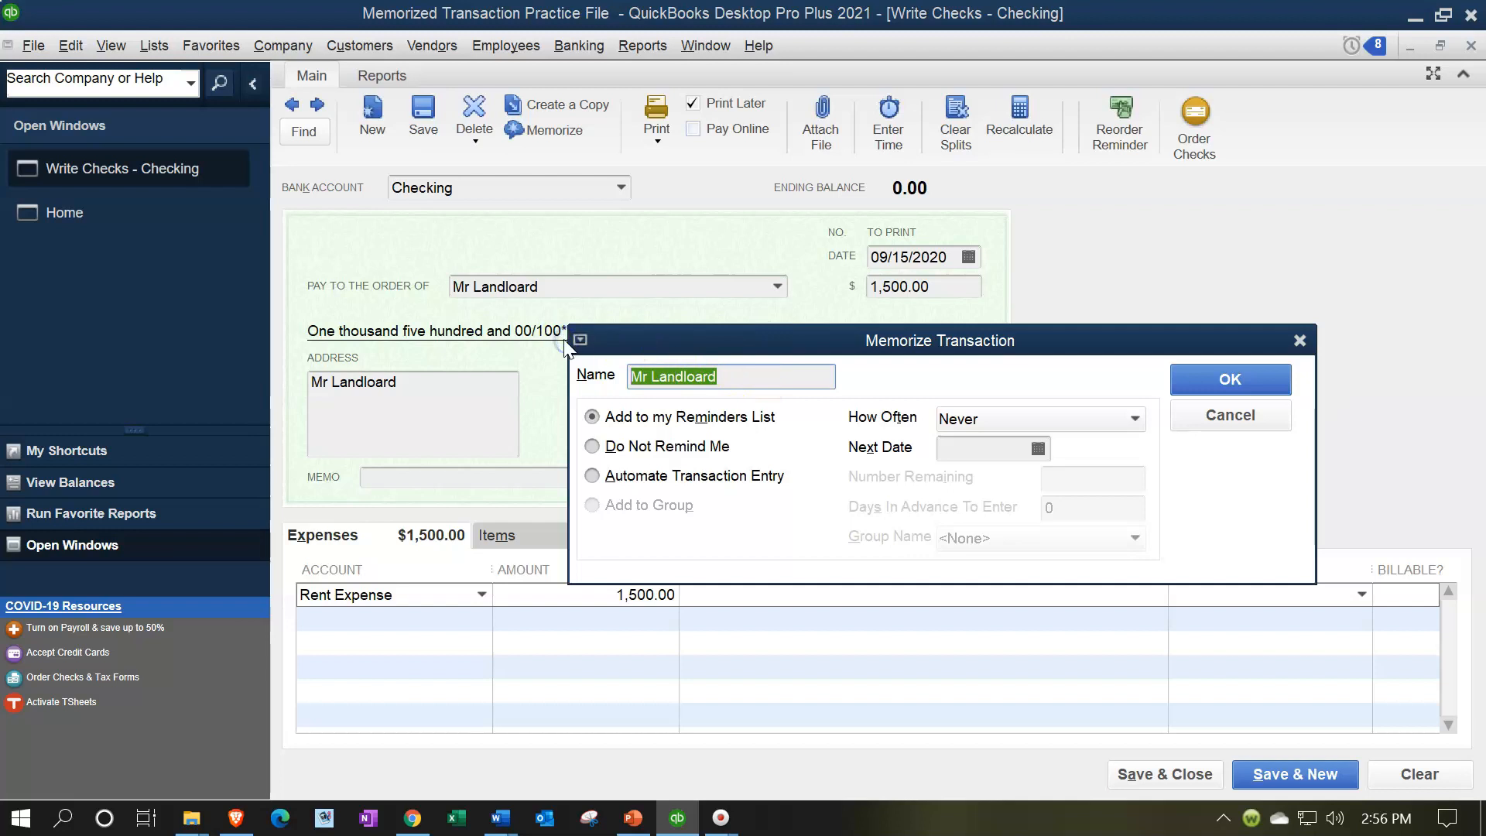
text(Rent Ch)
key(BackSpace)
text(heck)
key(Tab)
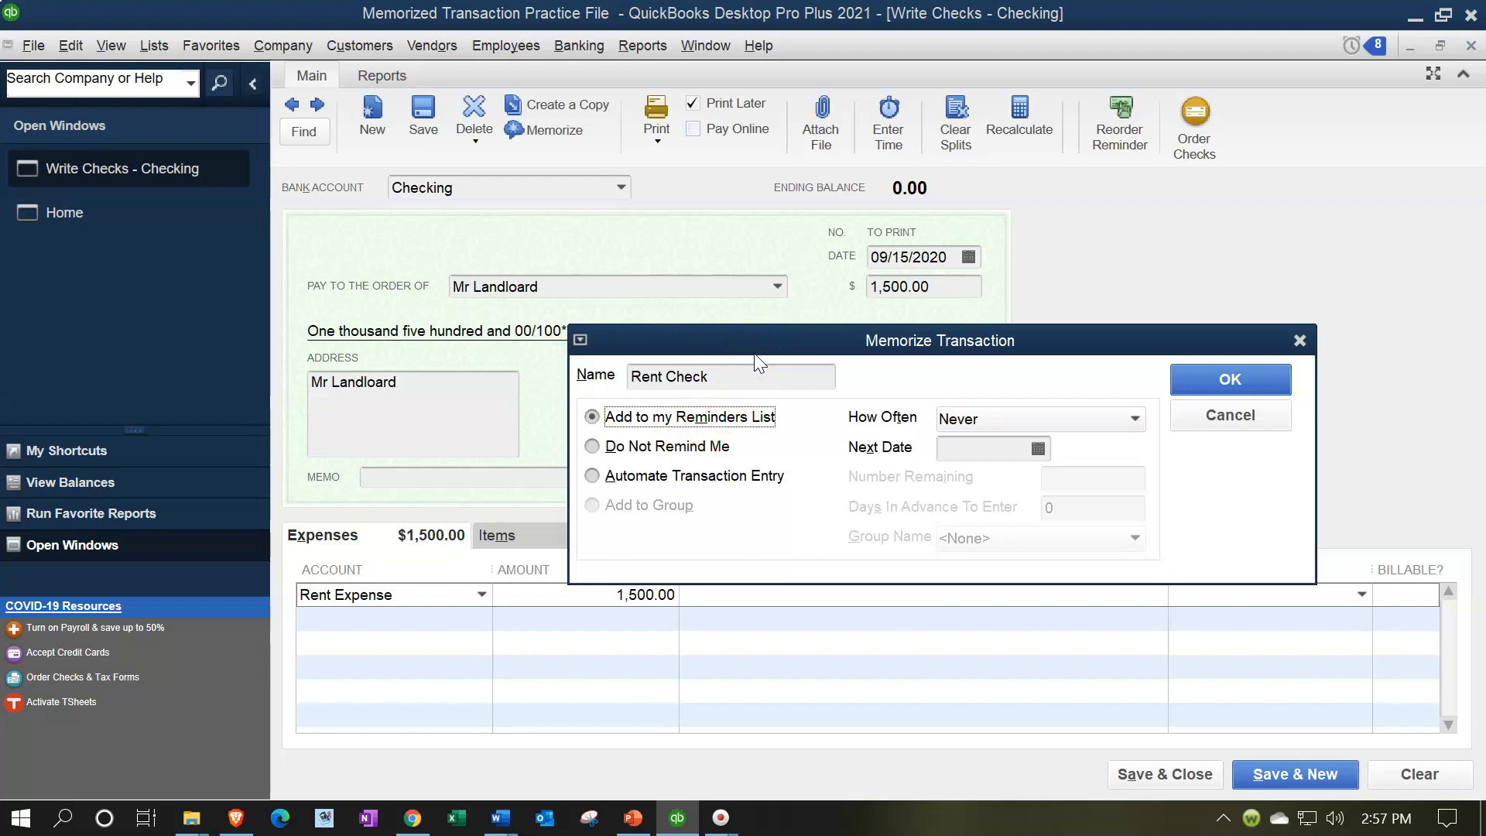
Step: Have the memorized check added to the reminders list and recur monthly
click(624, 449)
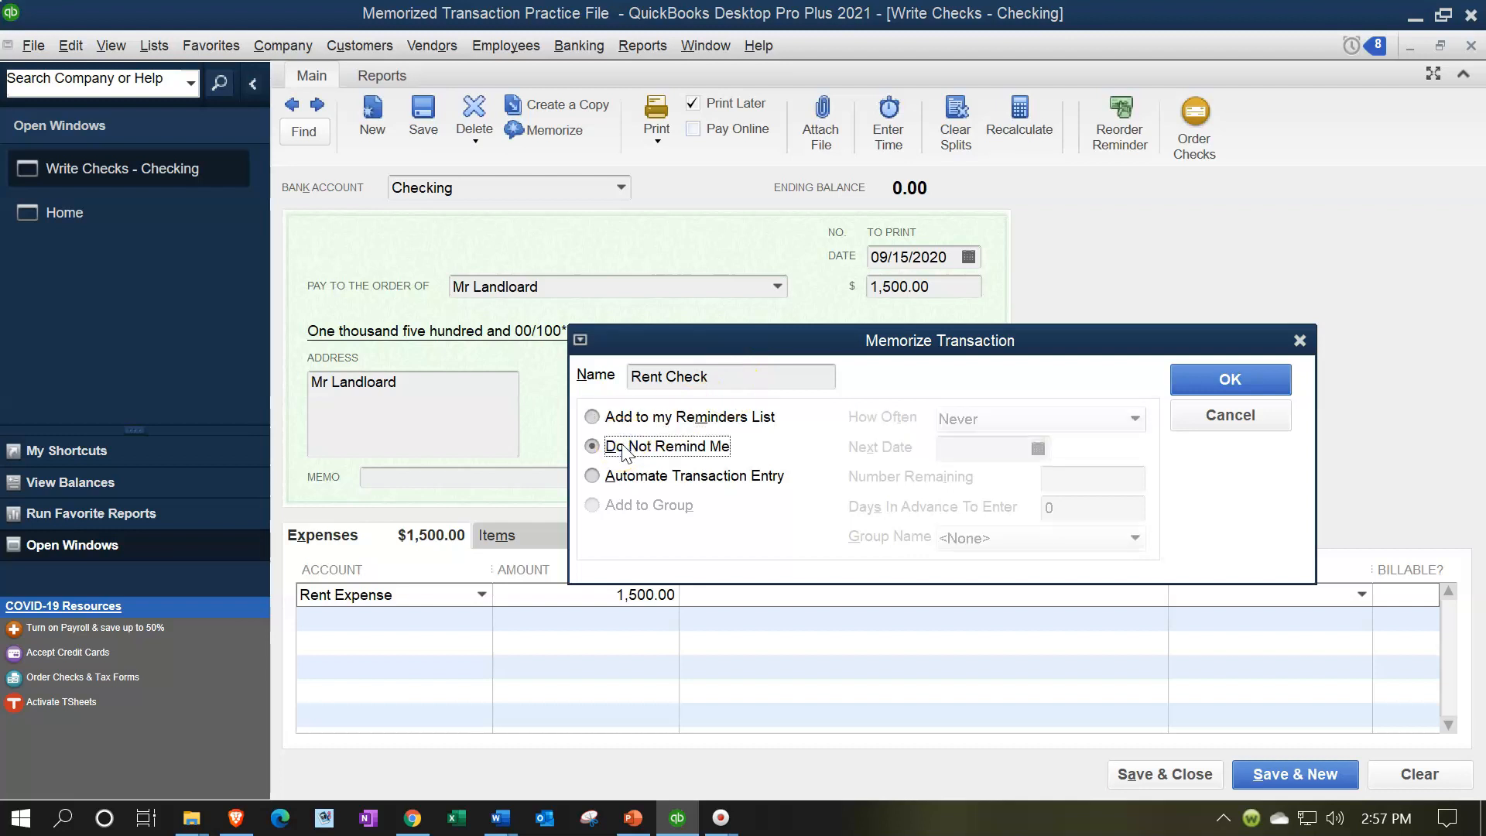
click(619, 477)
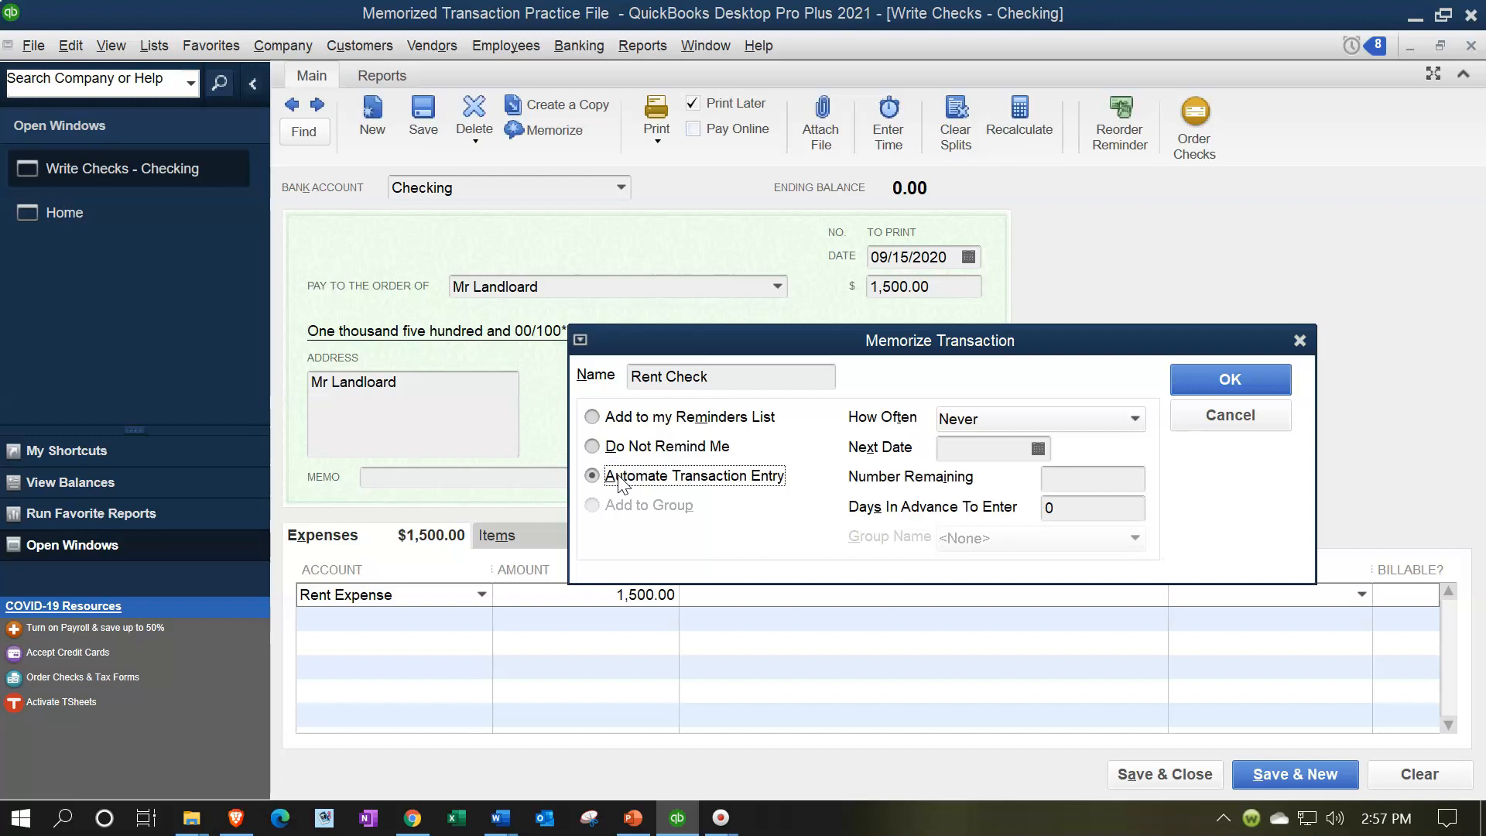
click(619, 415)
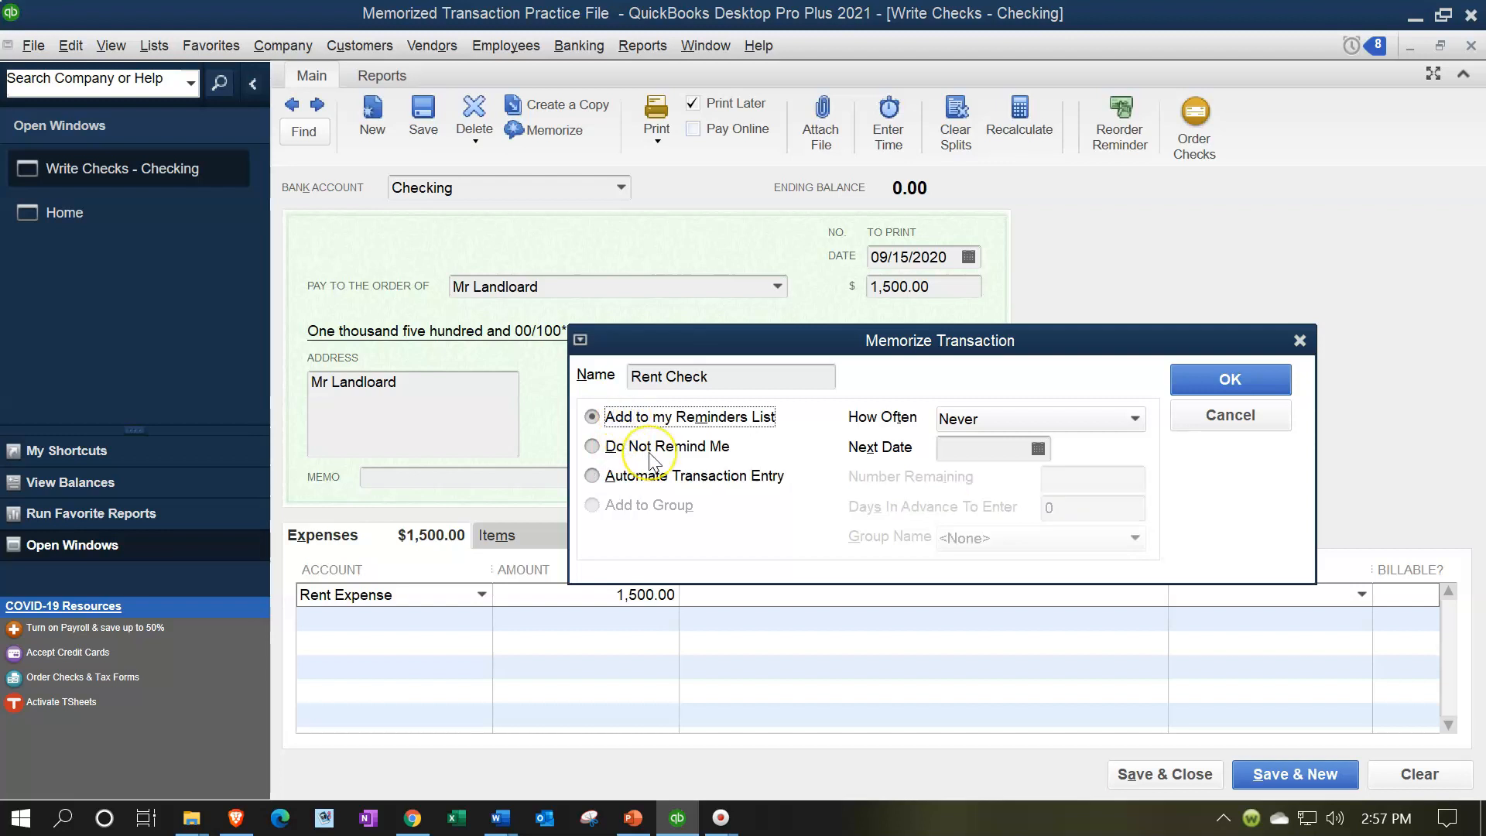
click(1042, 416)
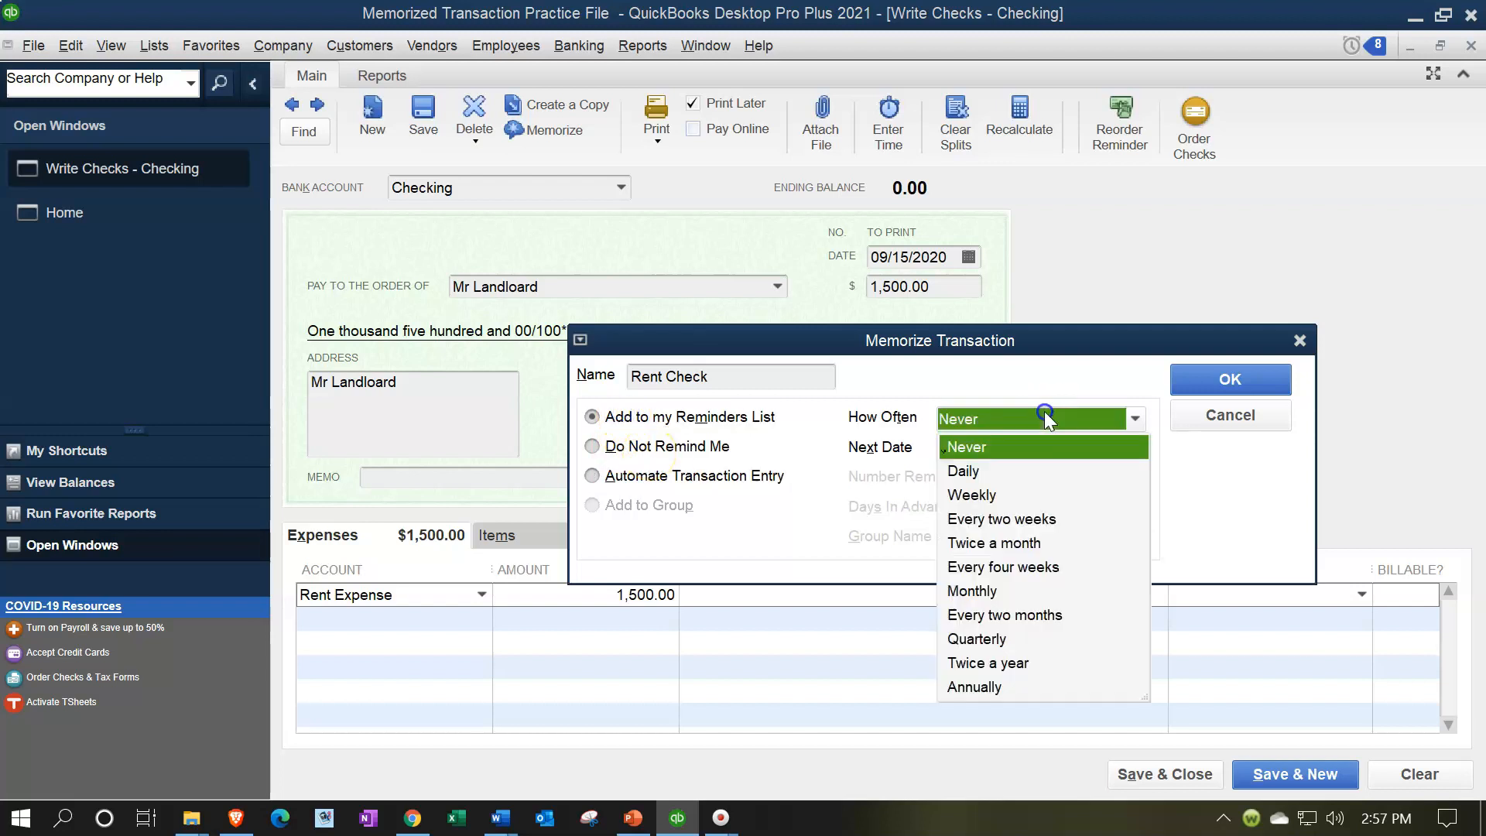
click(990, 591)
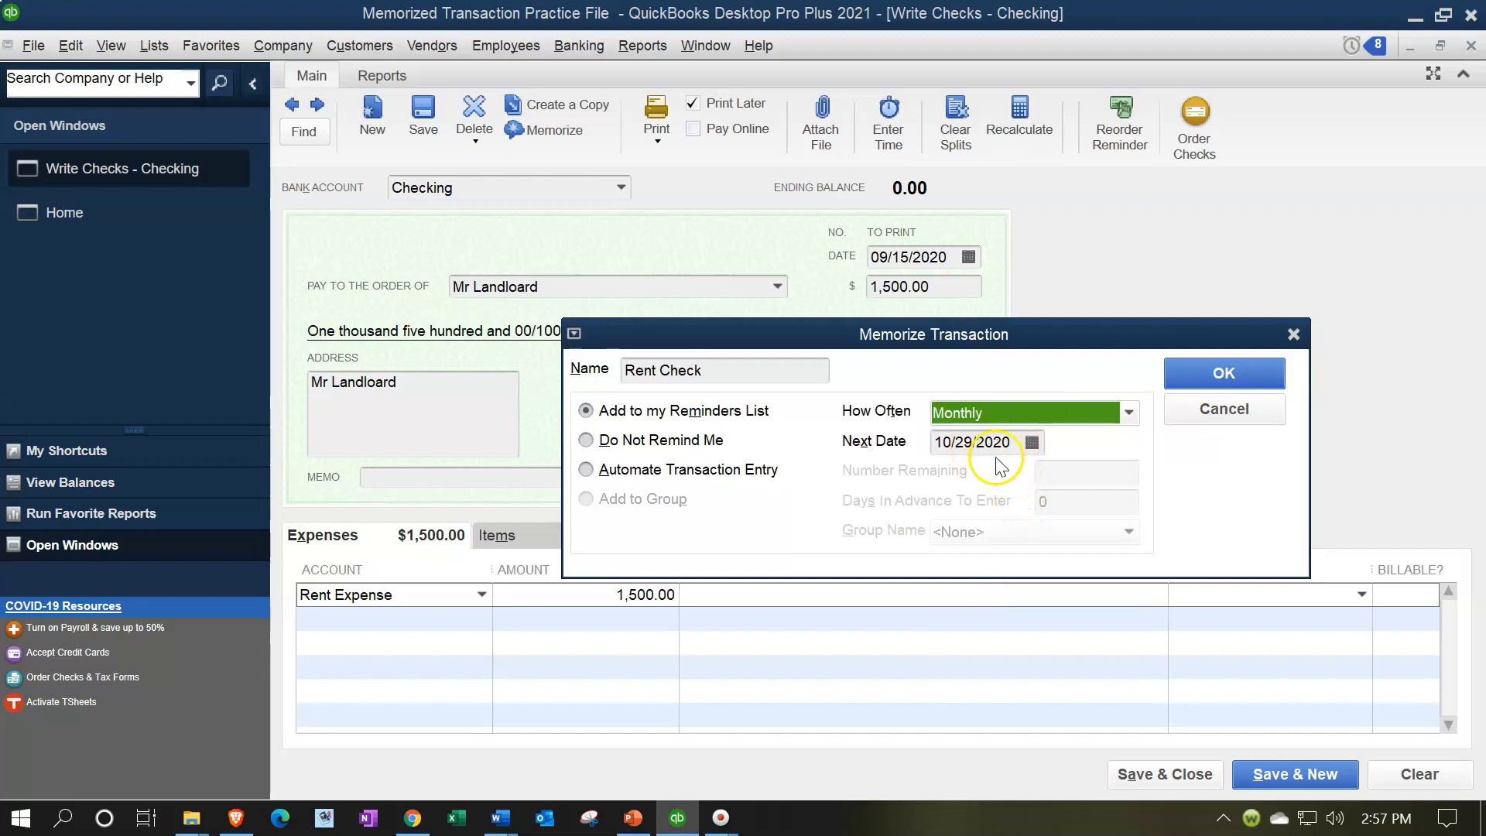
Step: Set the memorized check's next date to 10/15/2020, confirm it, and save and close the check
click(969, 443)
key(BackSpace)
key(BackSpace)
text(15)
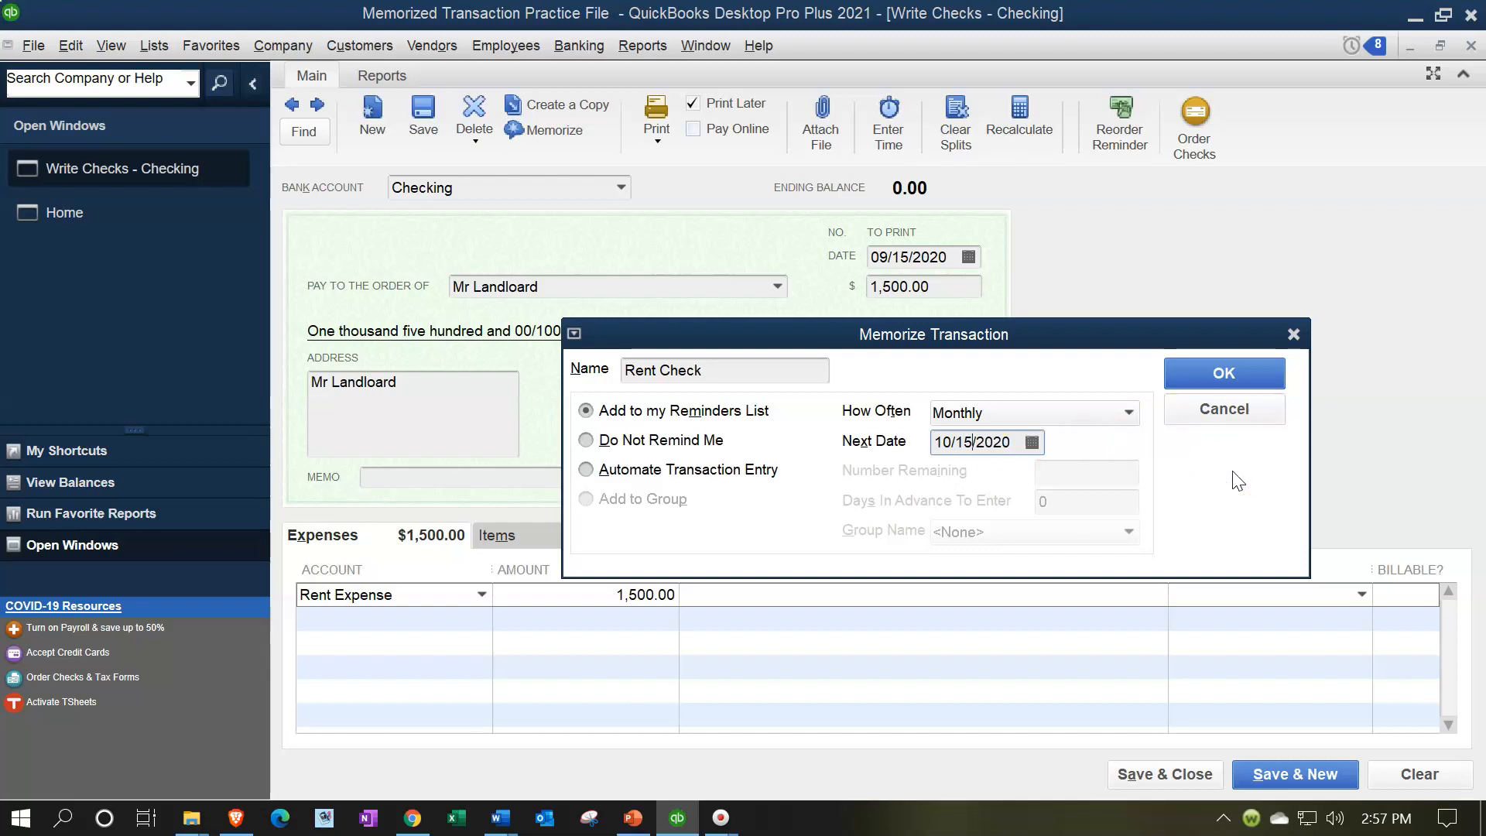
click(1226, 375)
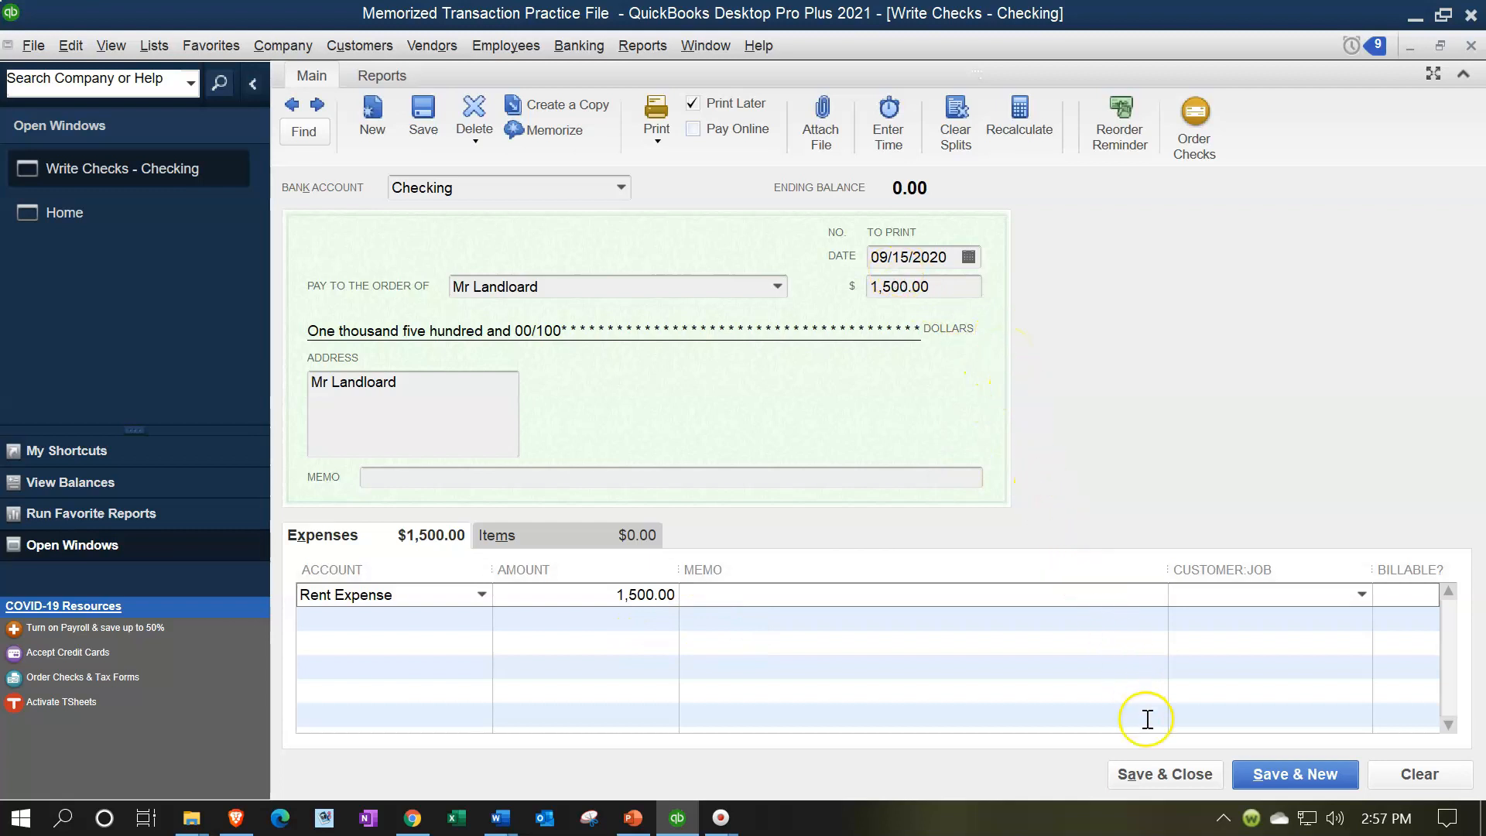
click(1166, 775)
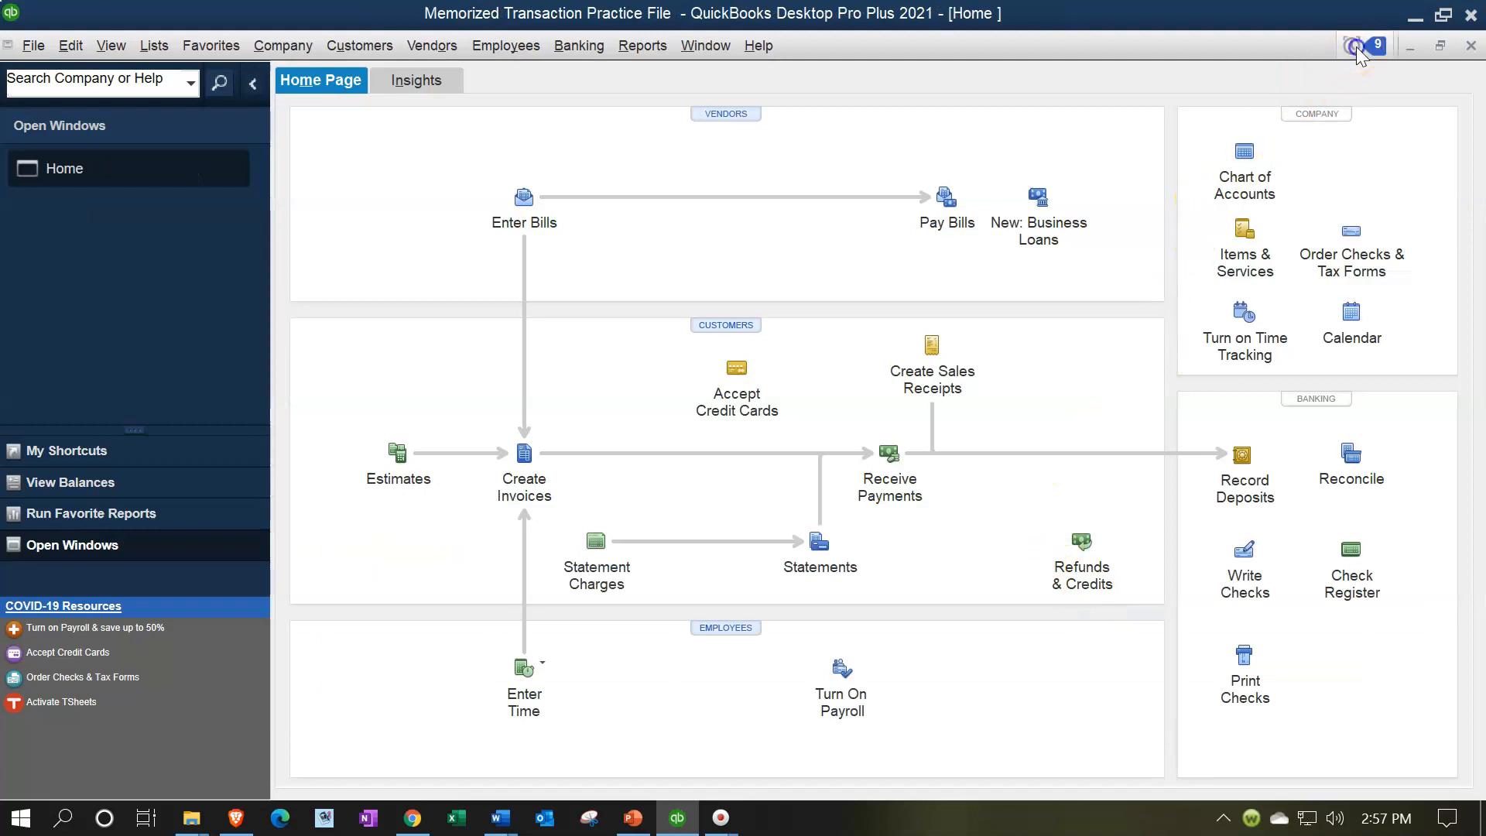
Step: Examine the memorized transactions due in Reminders and the Rent Check entry in the Memorized Transaction List
click(1355, 47)
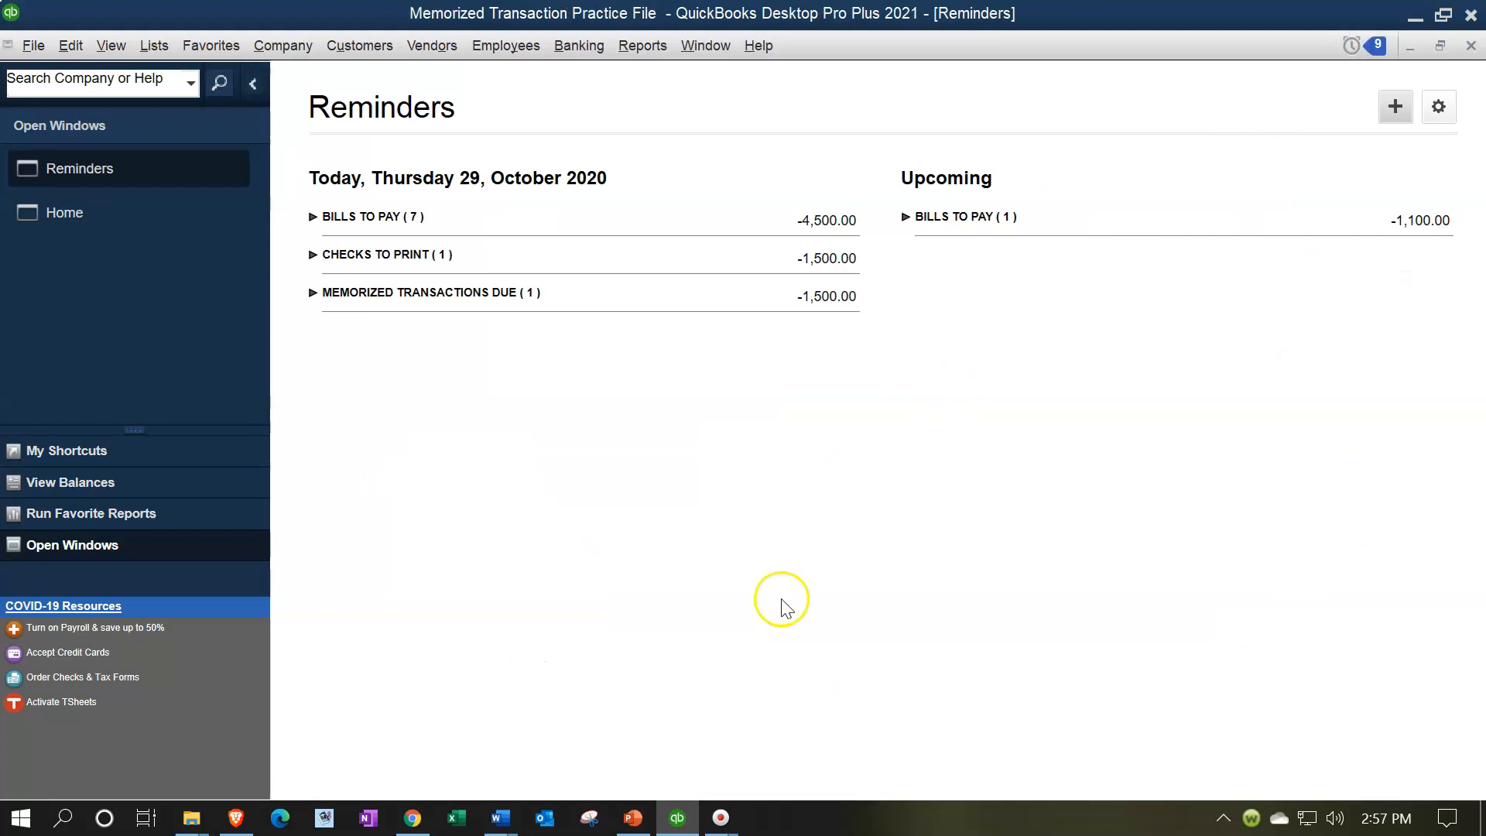
click(311, 294)
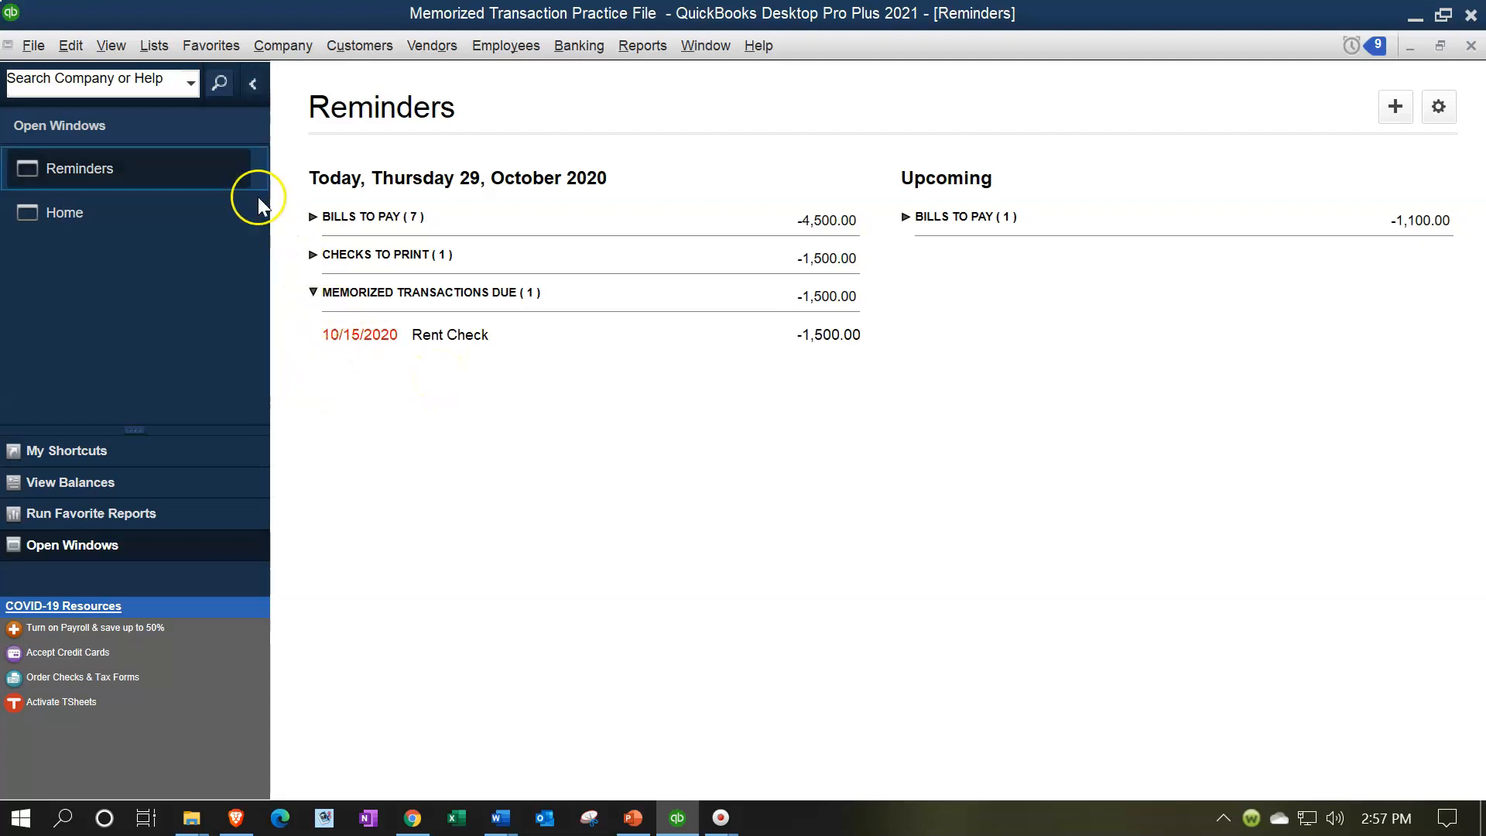
click(157, 54)
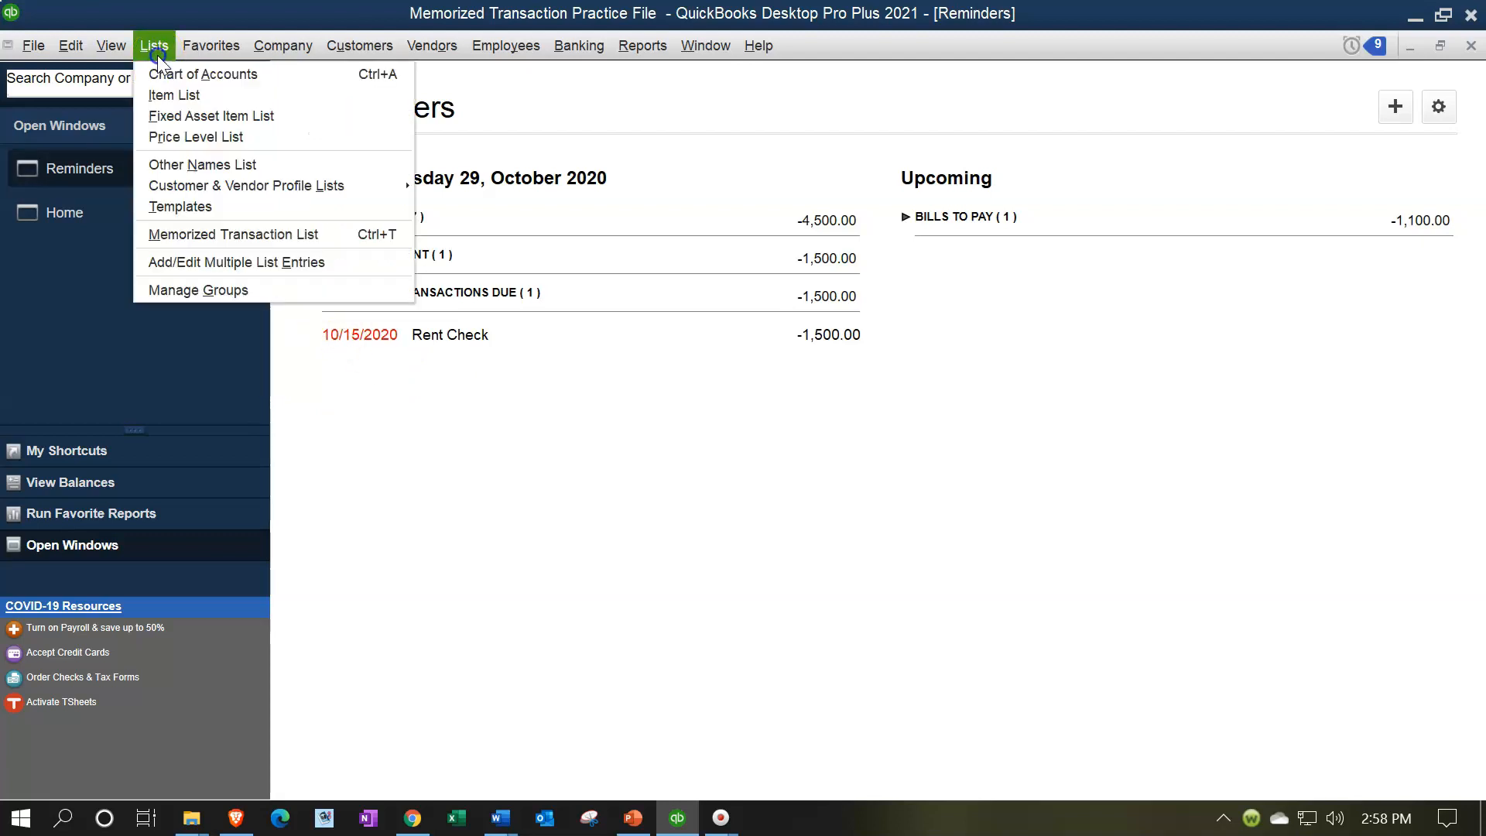
click(203, 234)
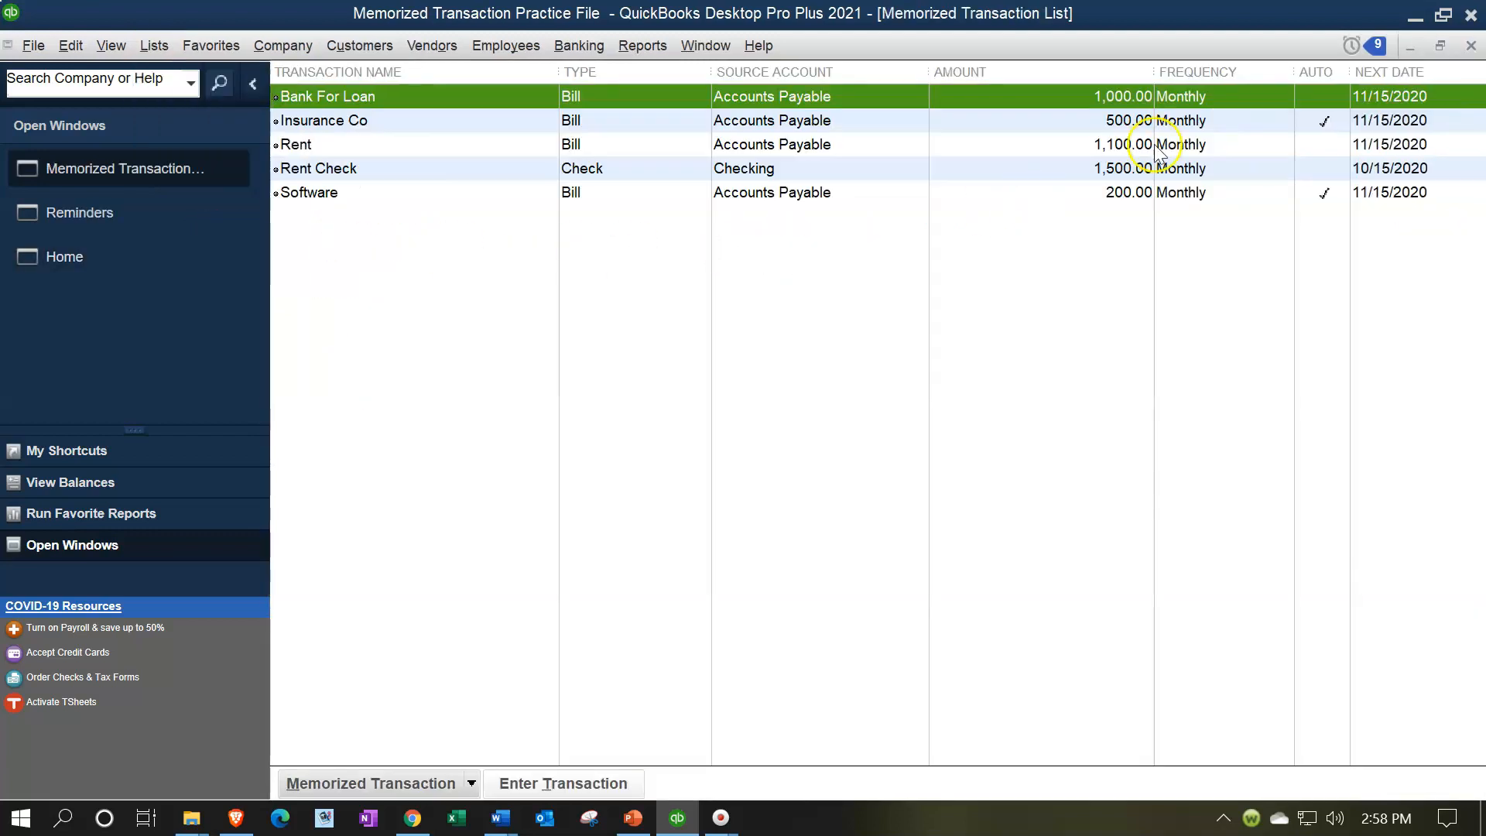
click(1304, 175)
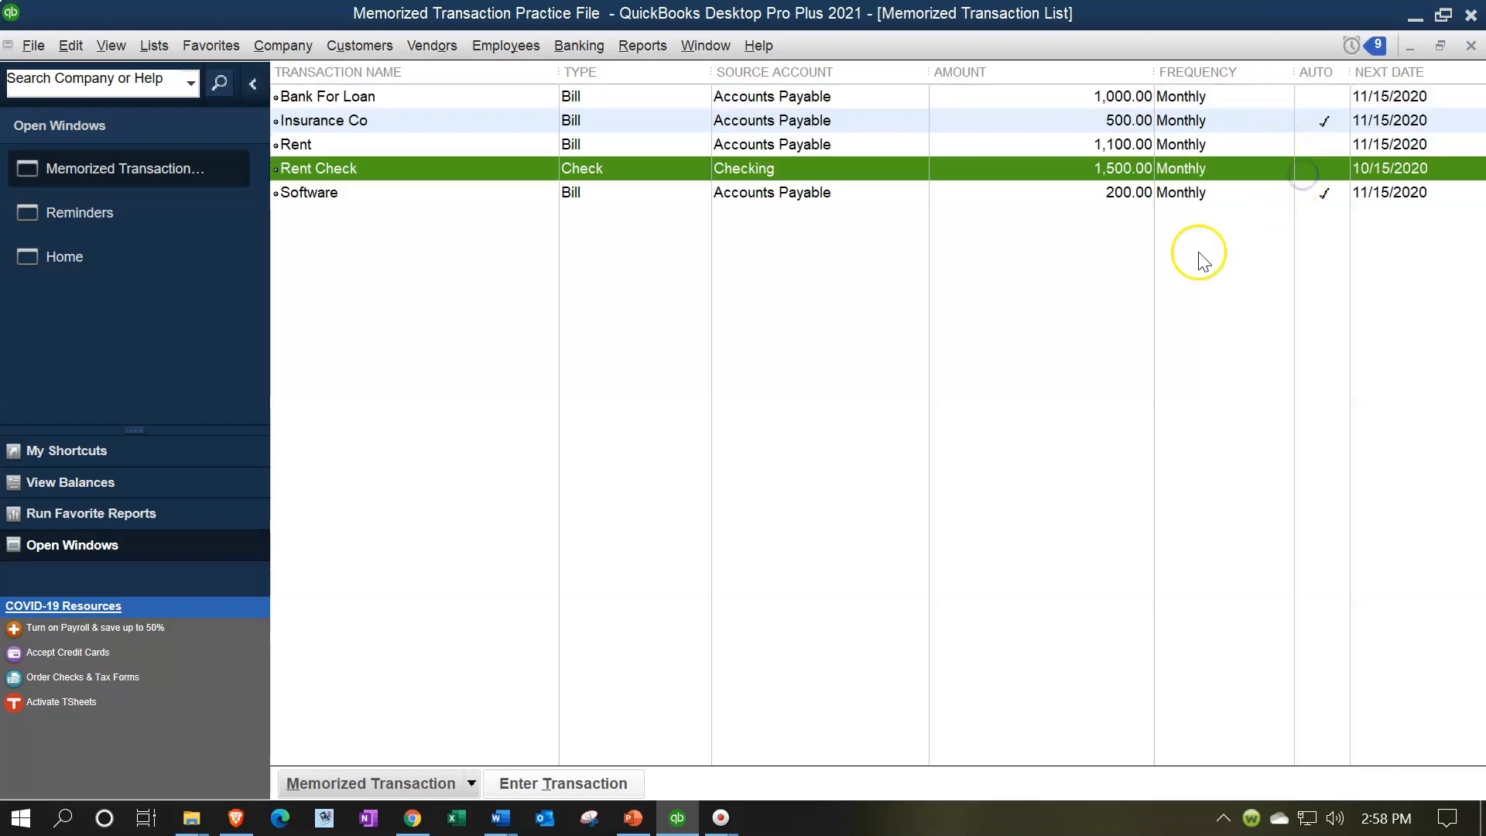
click(1471, 46)
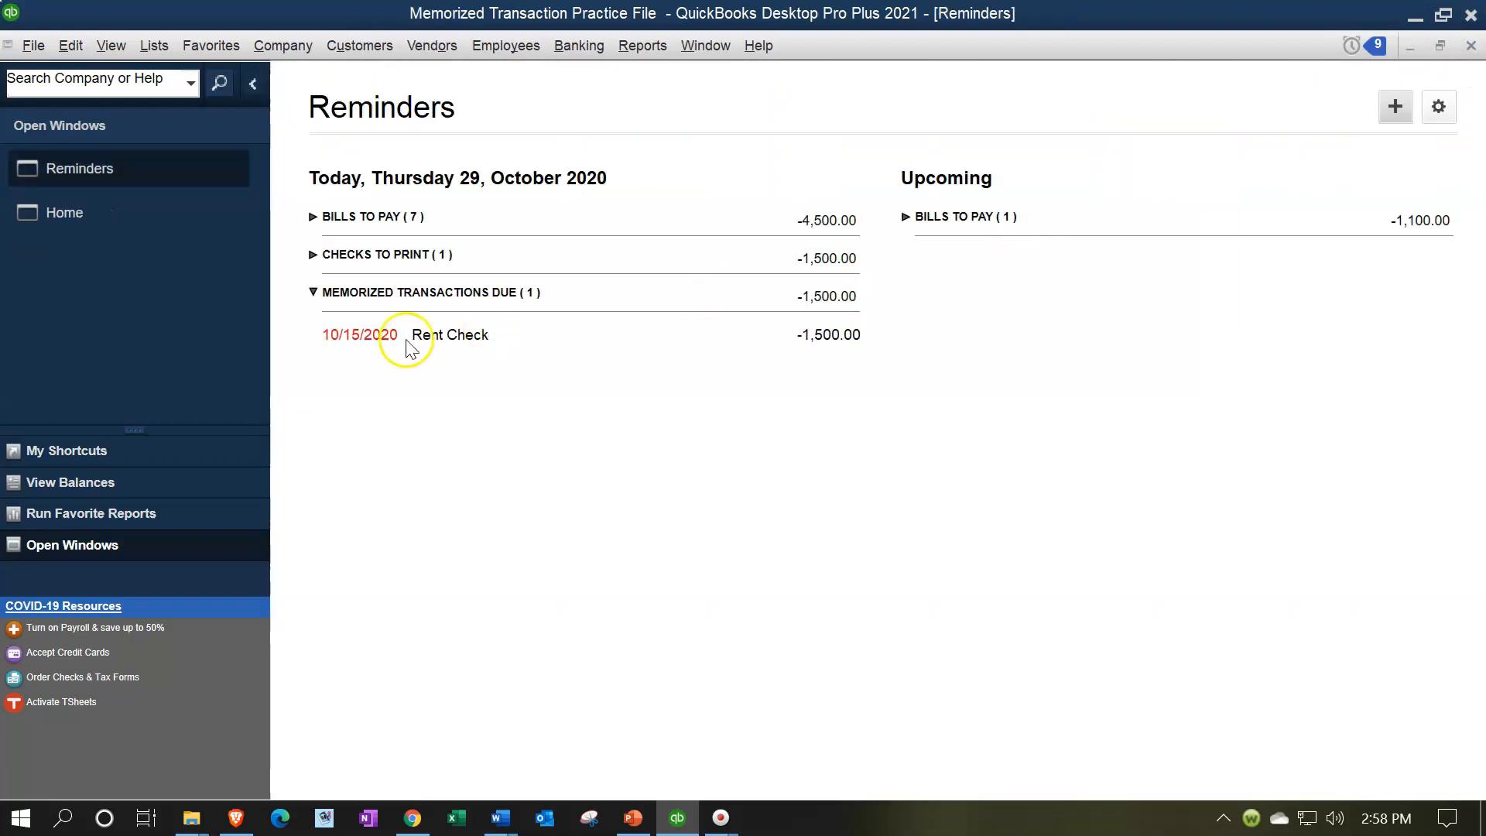
Step: Enter the due Rent Check from its reminder, save it, and close the Memorized Transaction List and Reminders
double_click(371, 338)
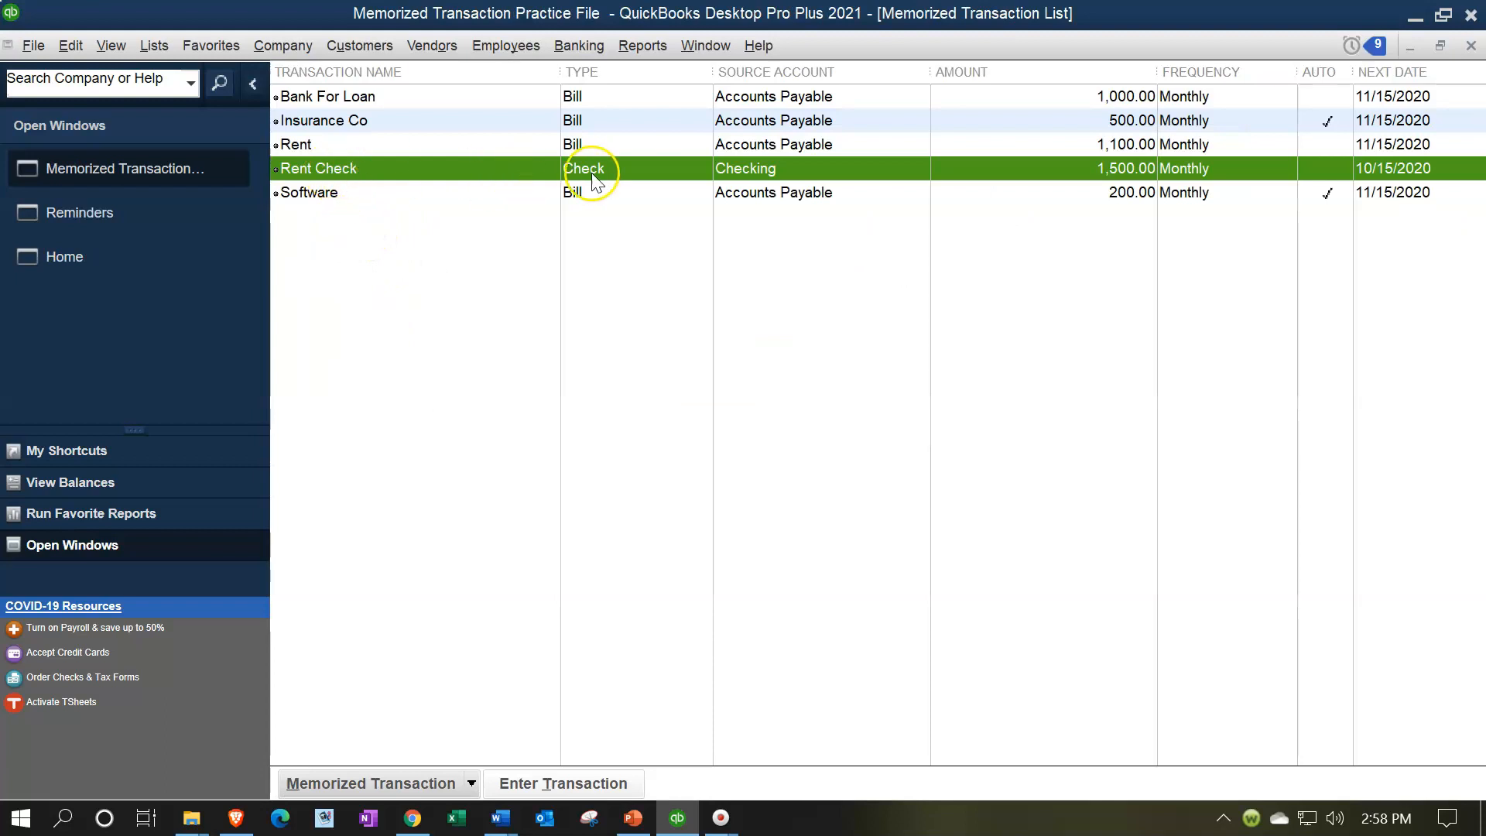
double_click(1373, 170)
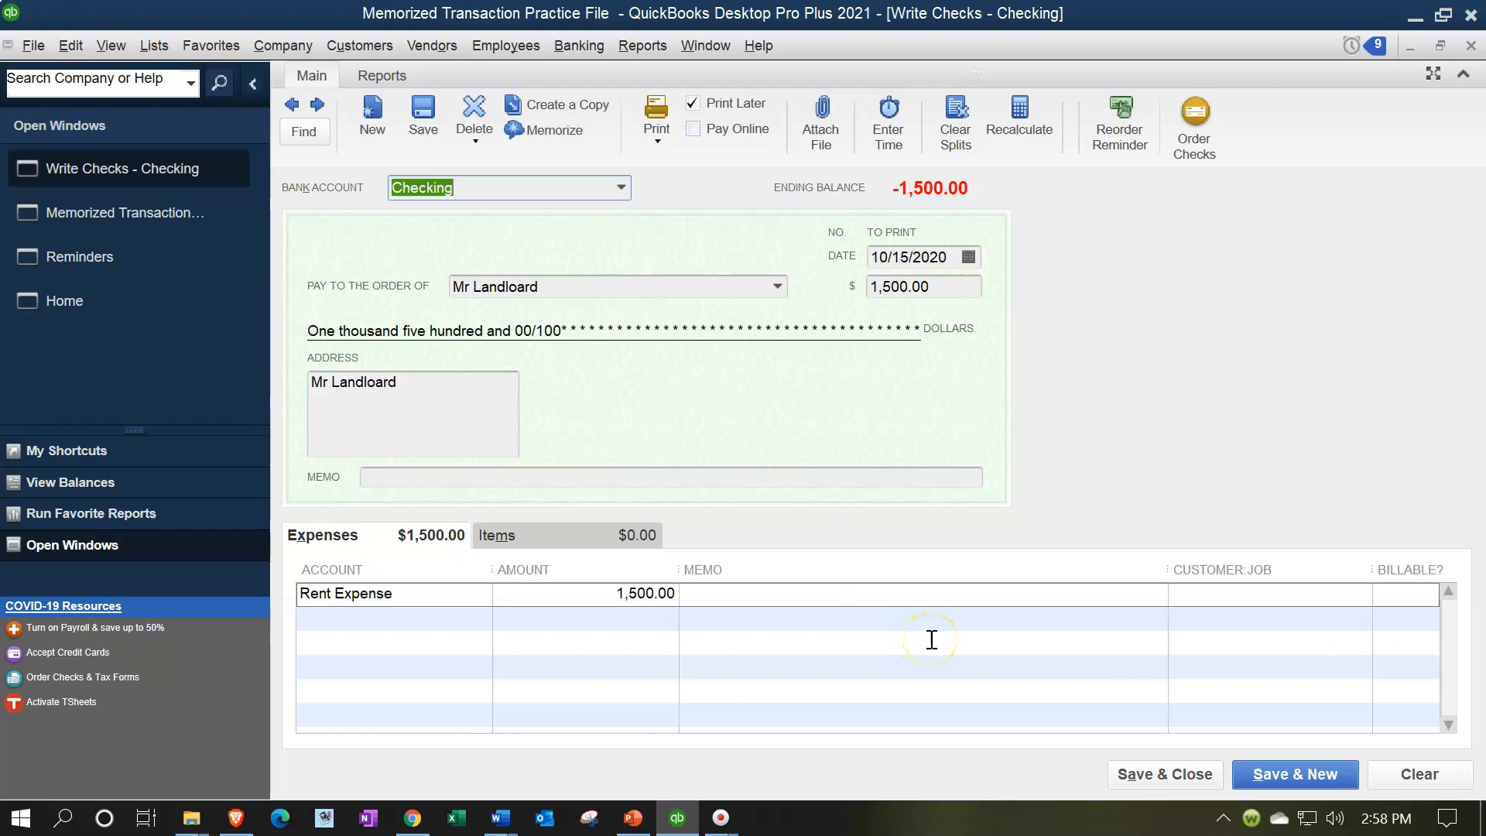
click(1179, 775)
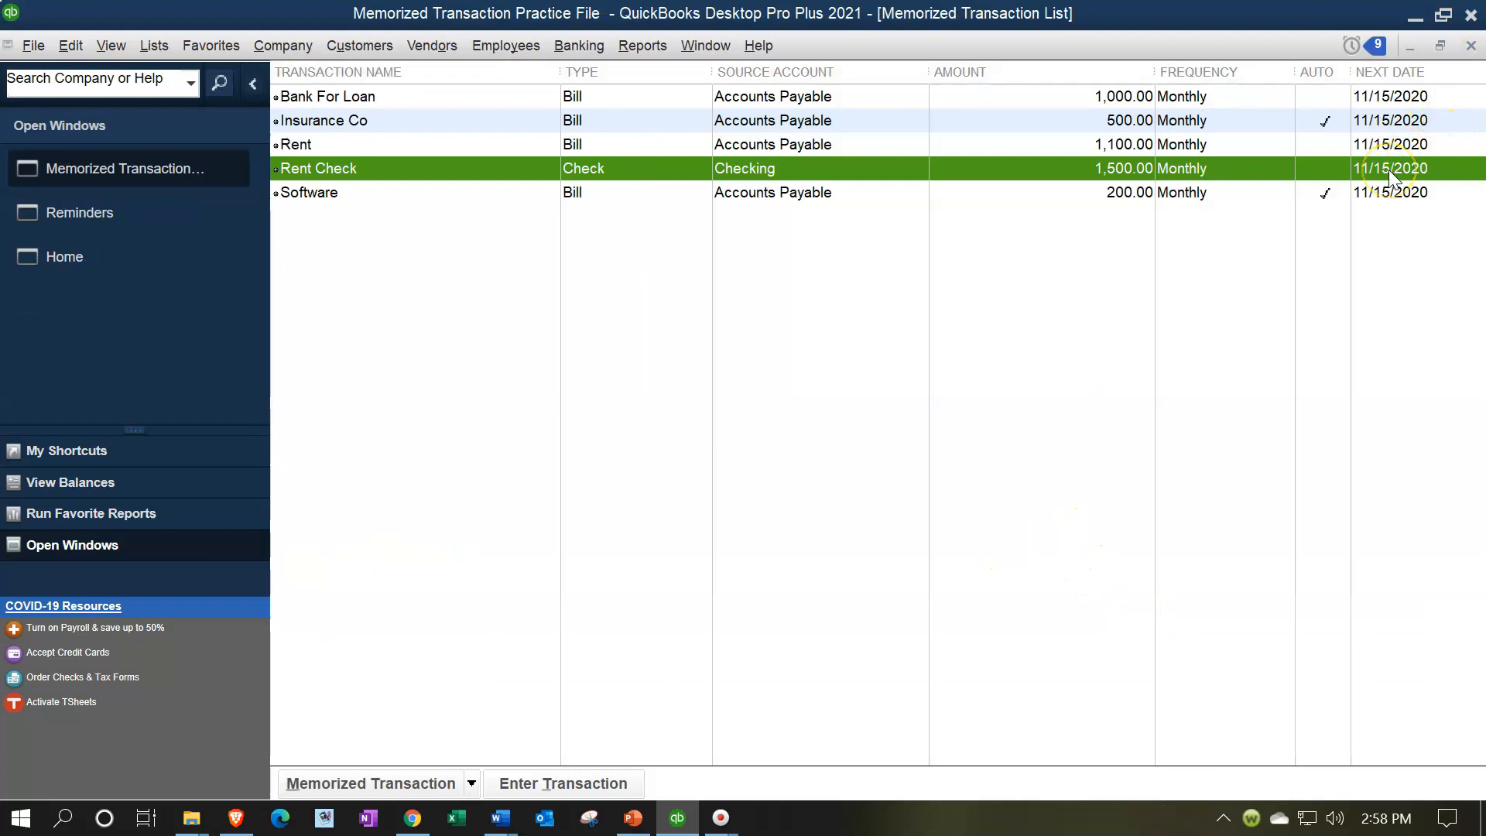
click(1470, 46)
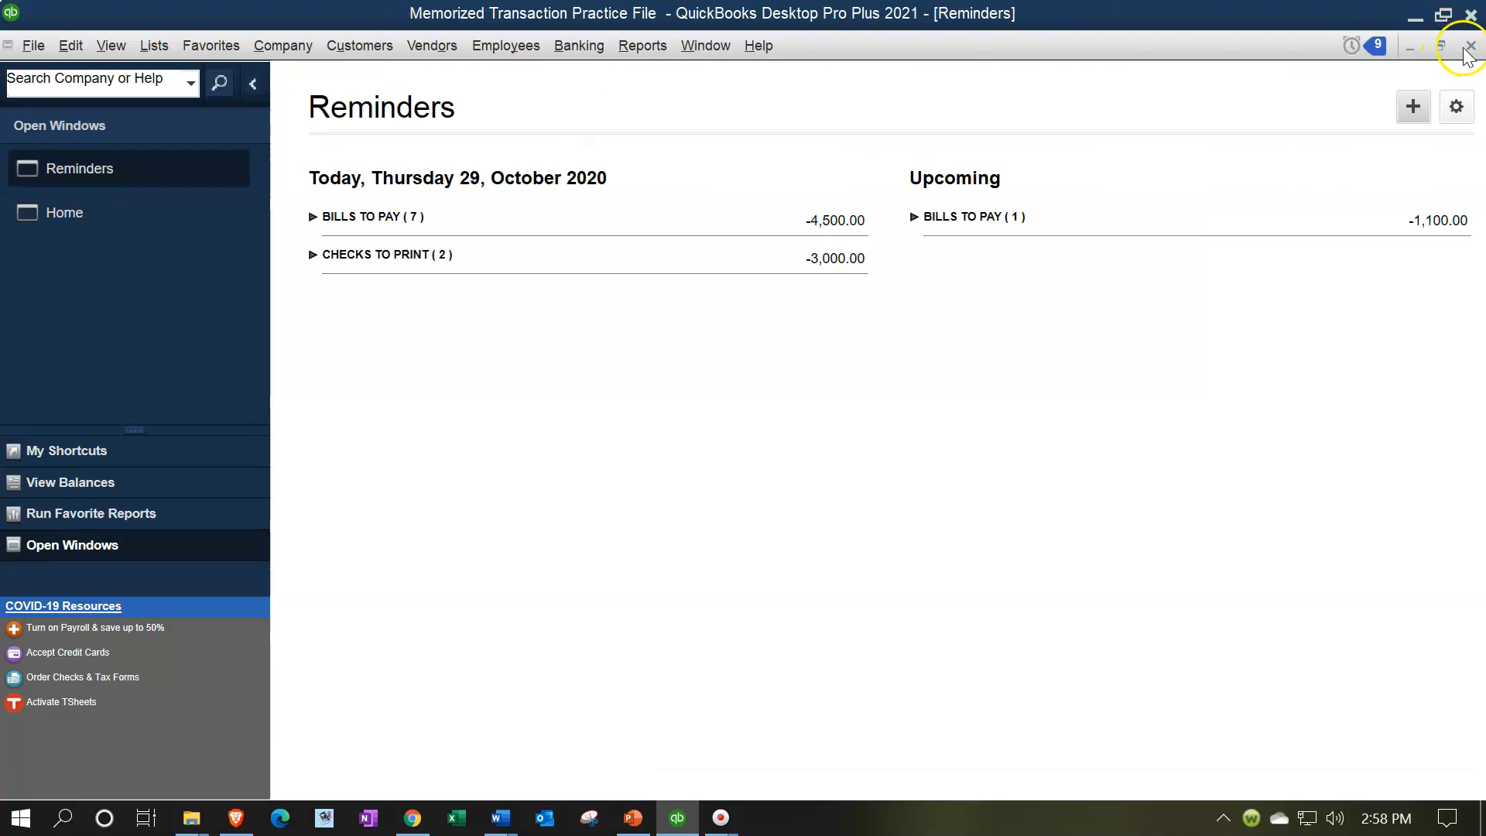
click(1469, 47)
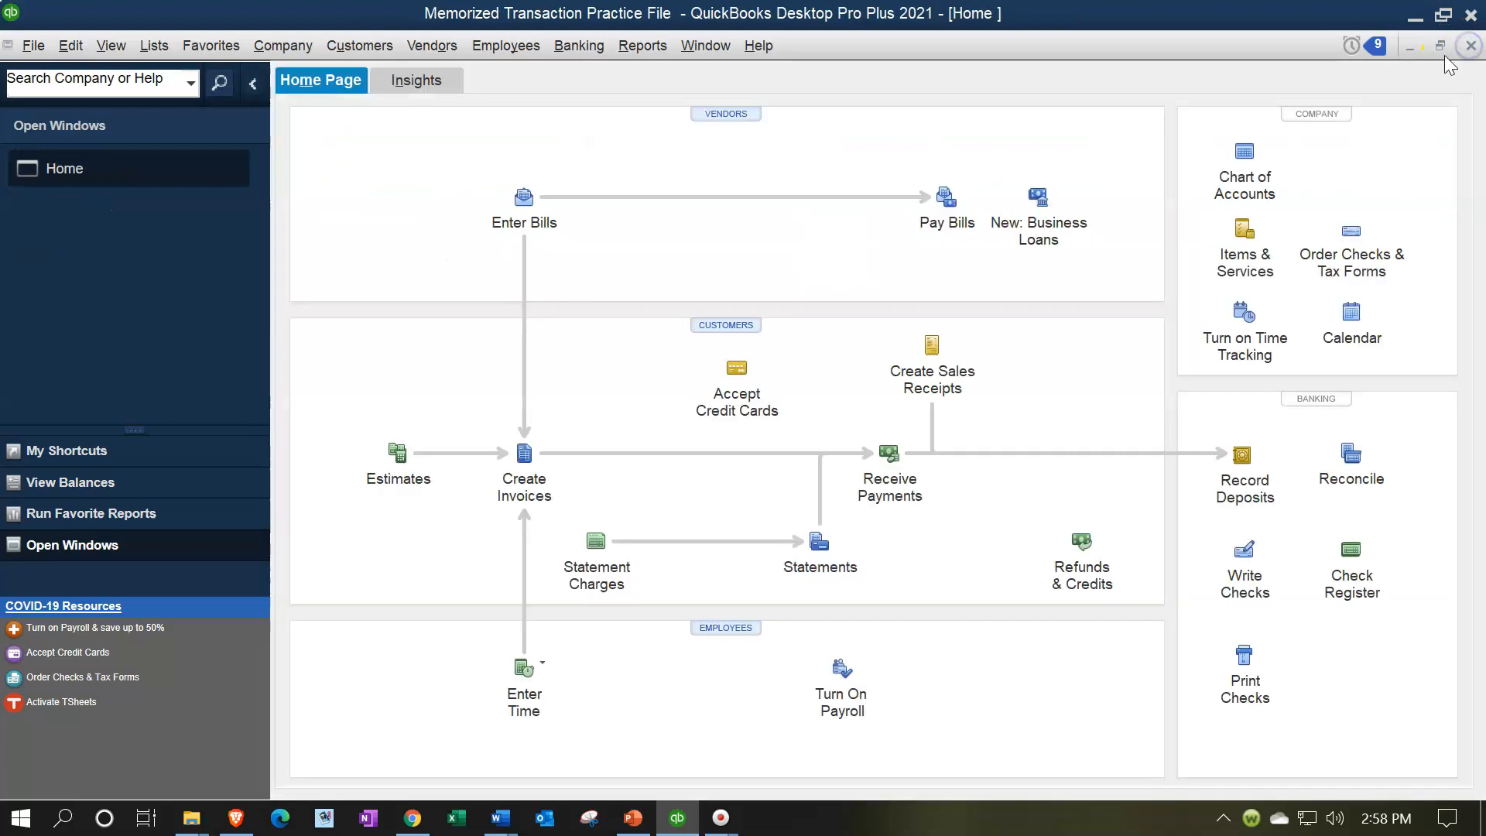
Step: Review the outstanding items in Reminders and close the window
click(1354, 46)
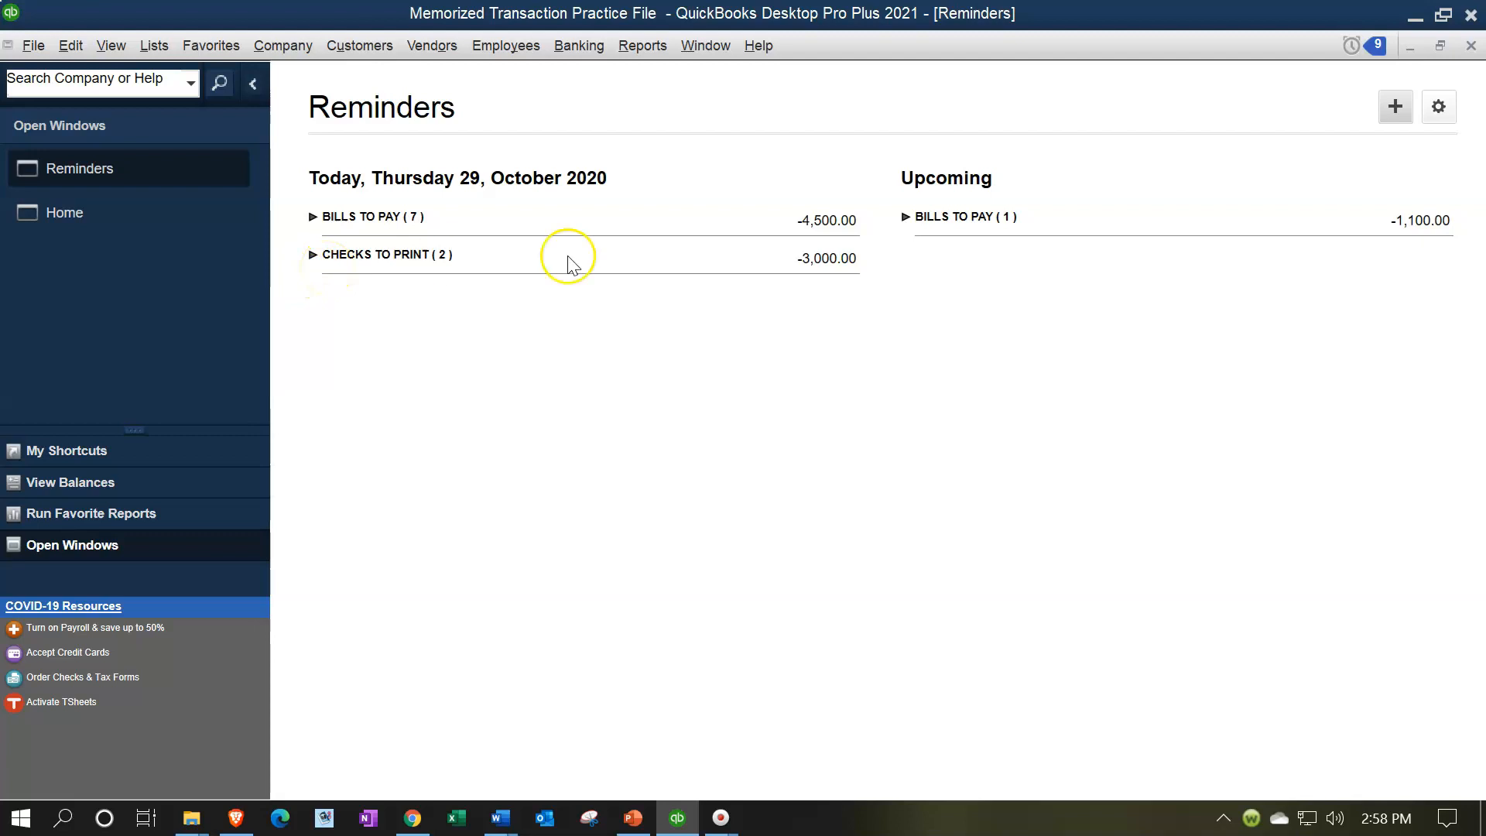
click(1471, 47)
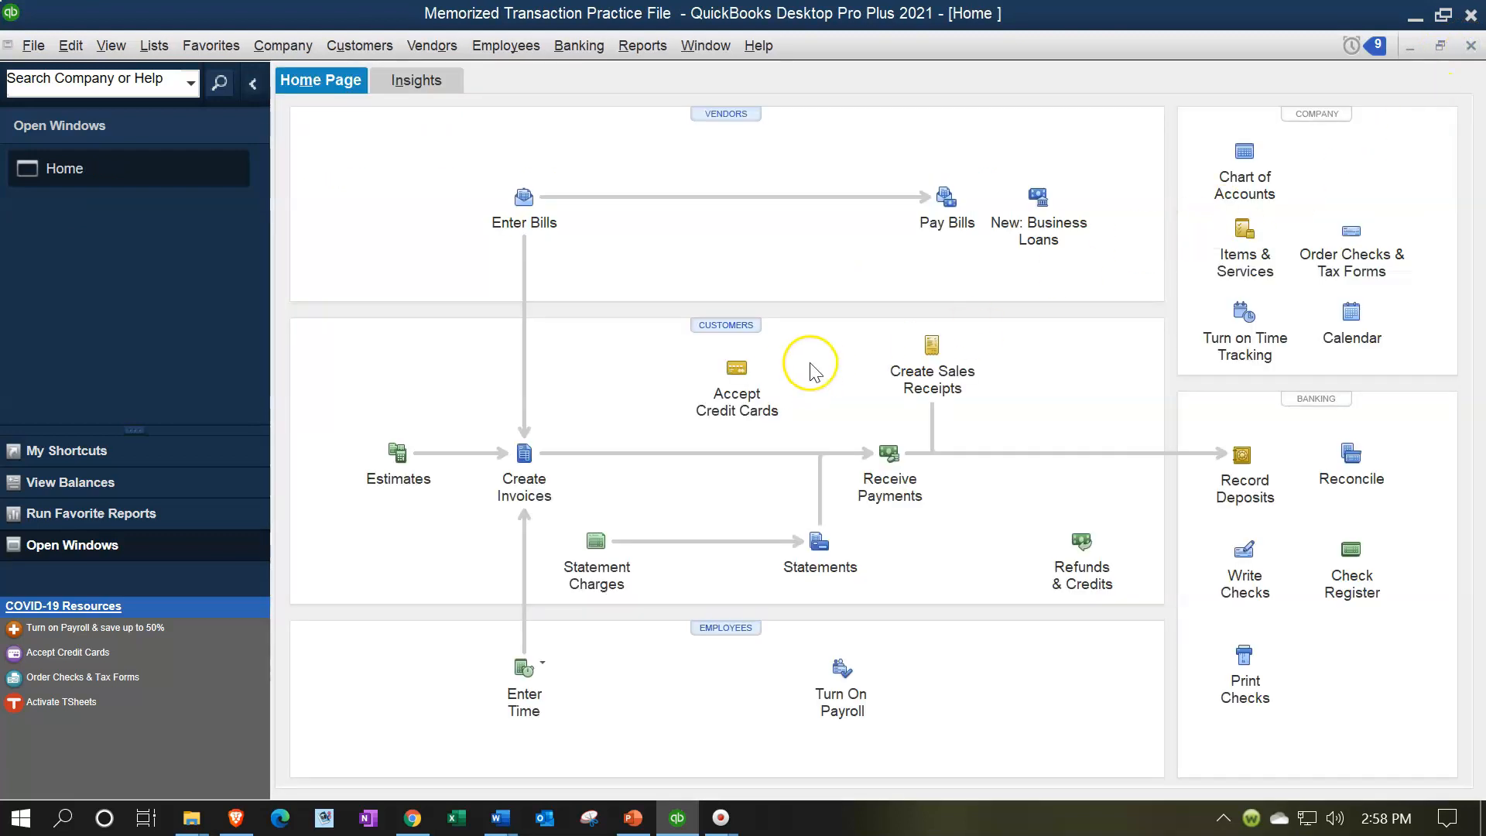
Step: Start a new check dated 09/15/2020 payable to Insurance Co, choosing to write the check rather than pay the vendor's open bills
click(1244, 569)
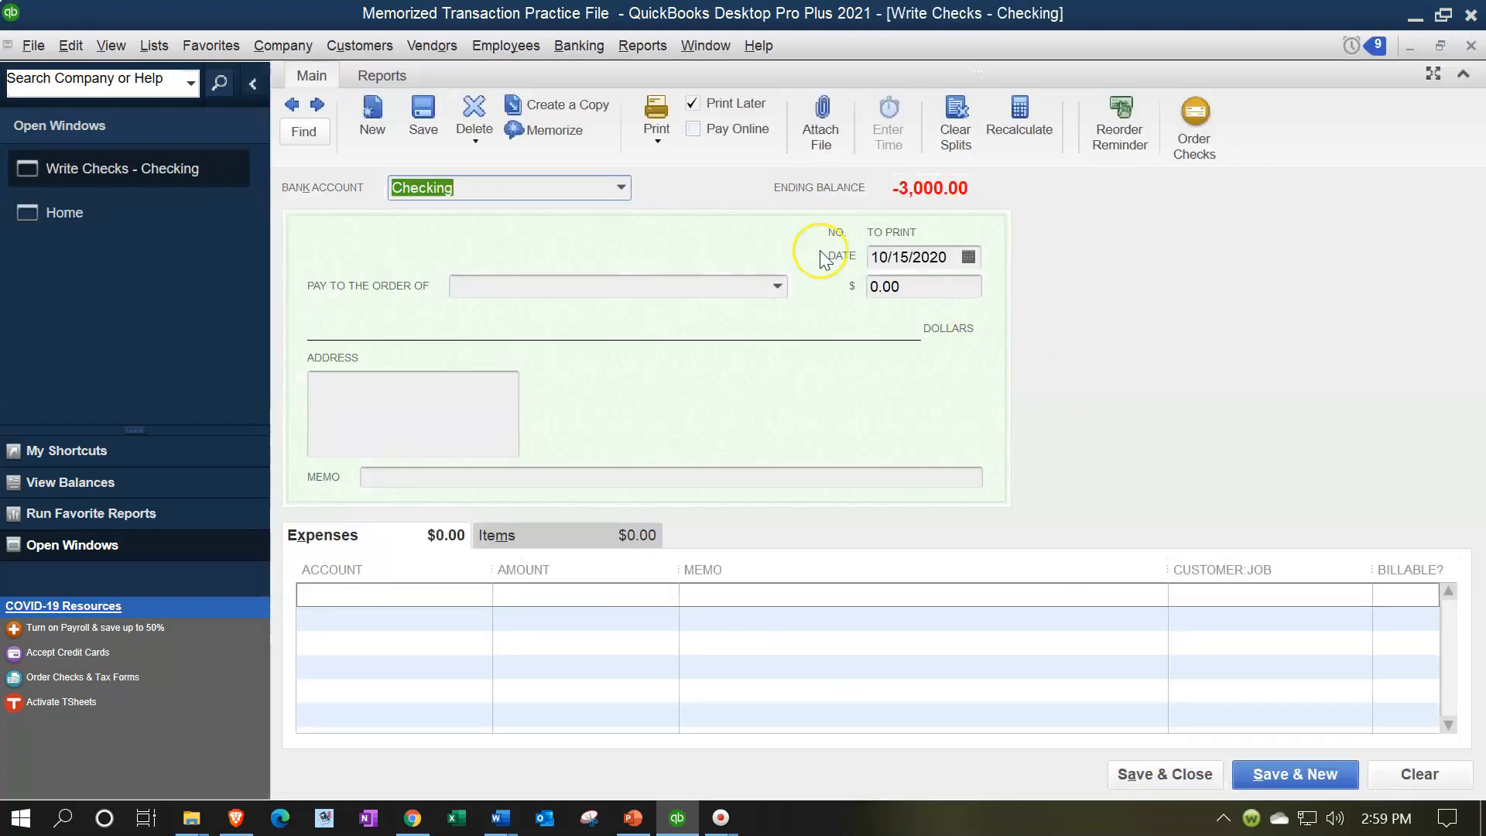
click(824, 257)
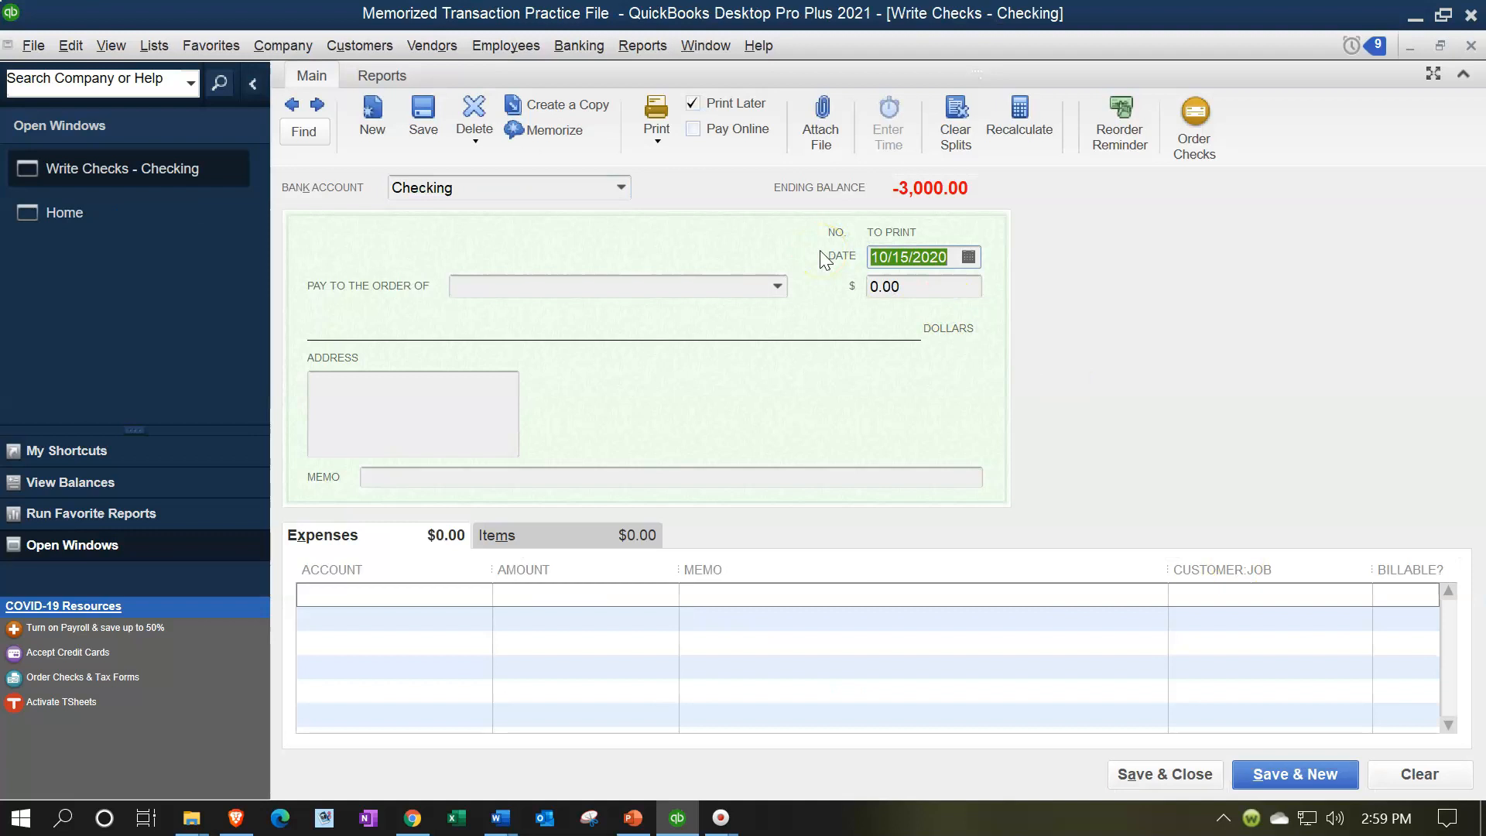
text(091520)
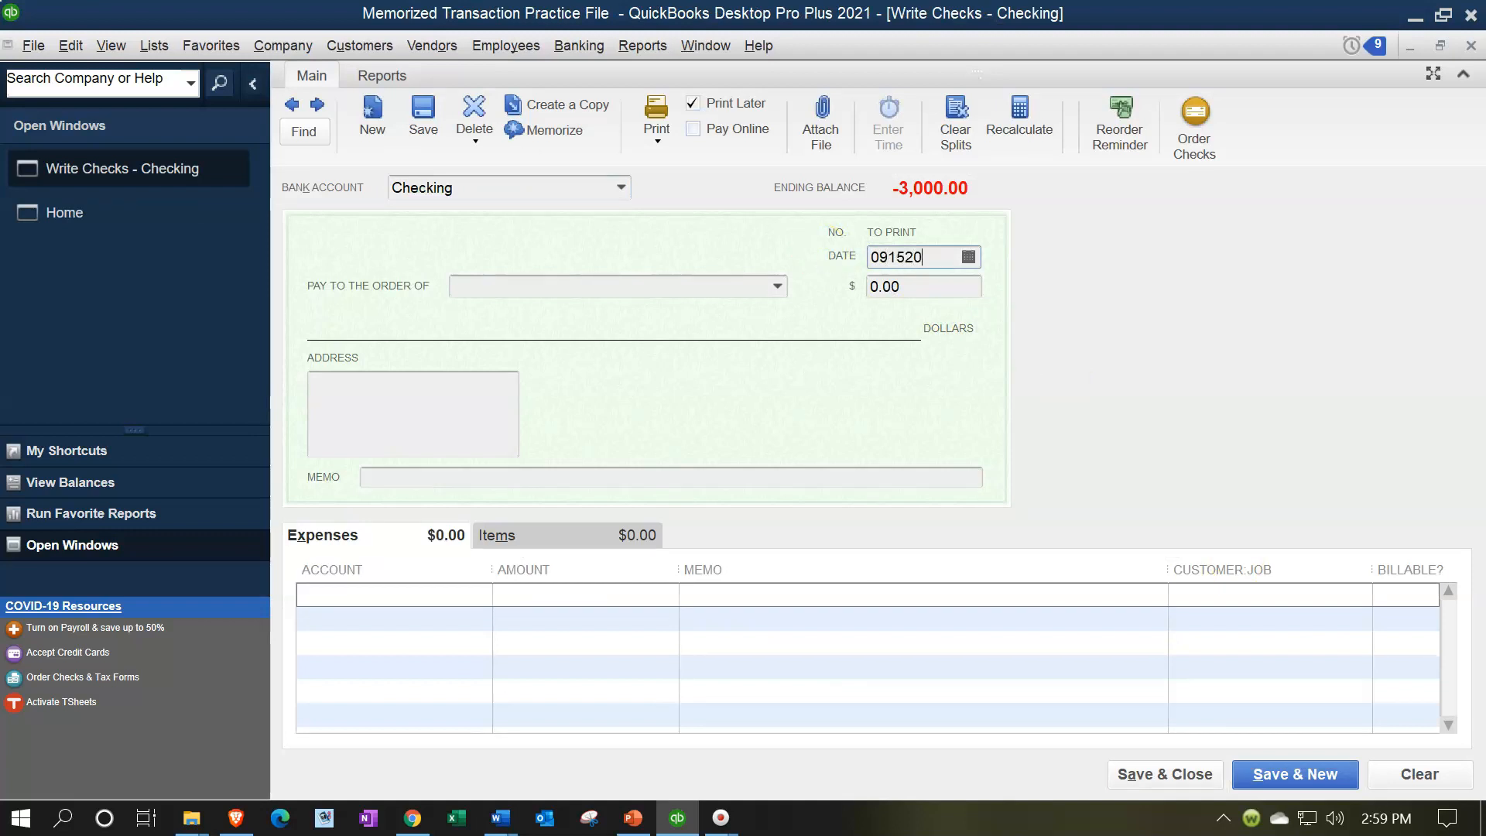
key(Tab)
text(I)
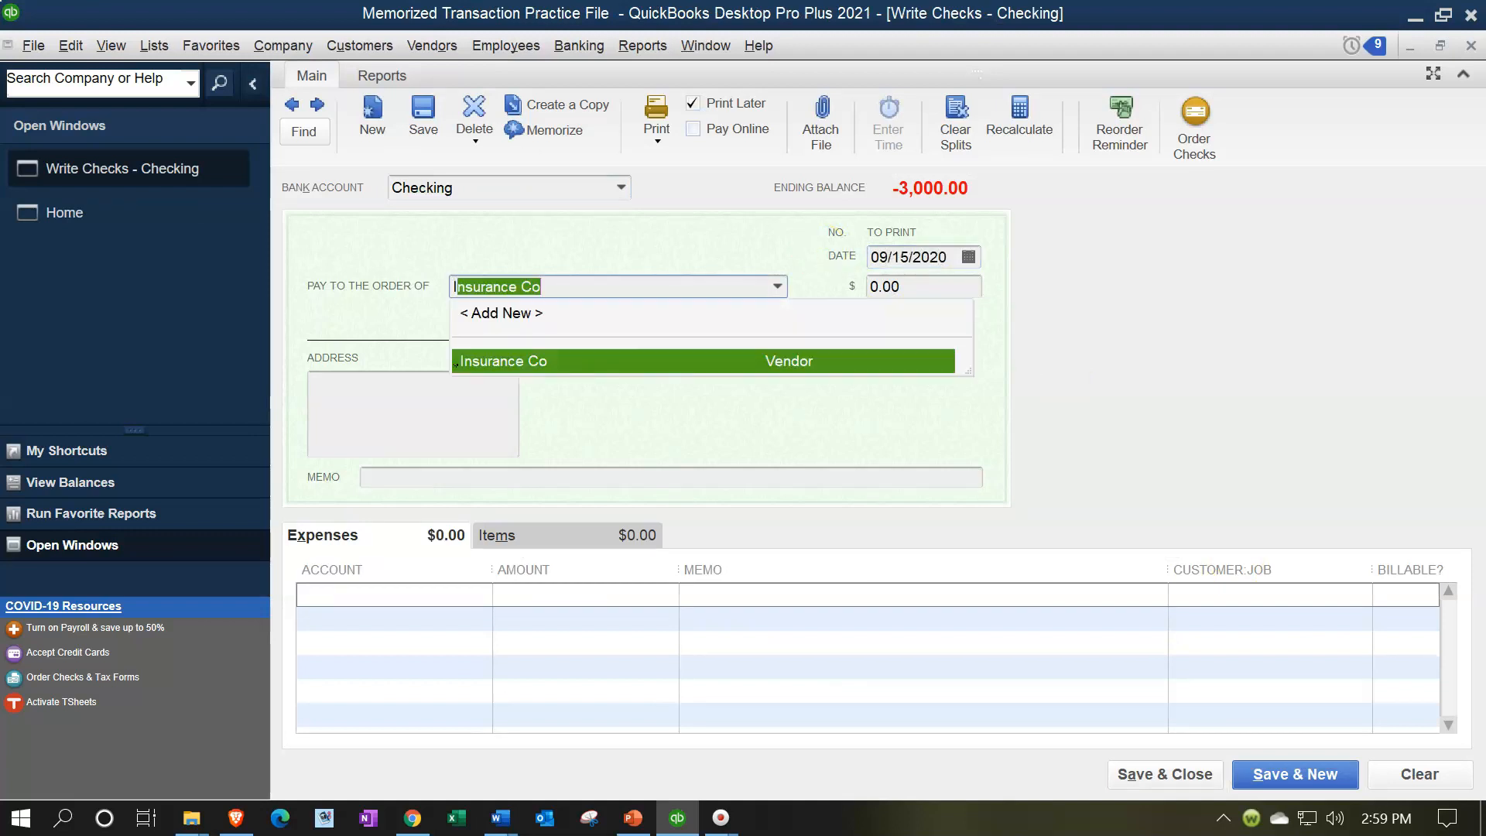
key(Tab)
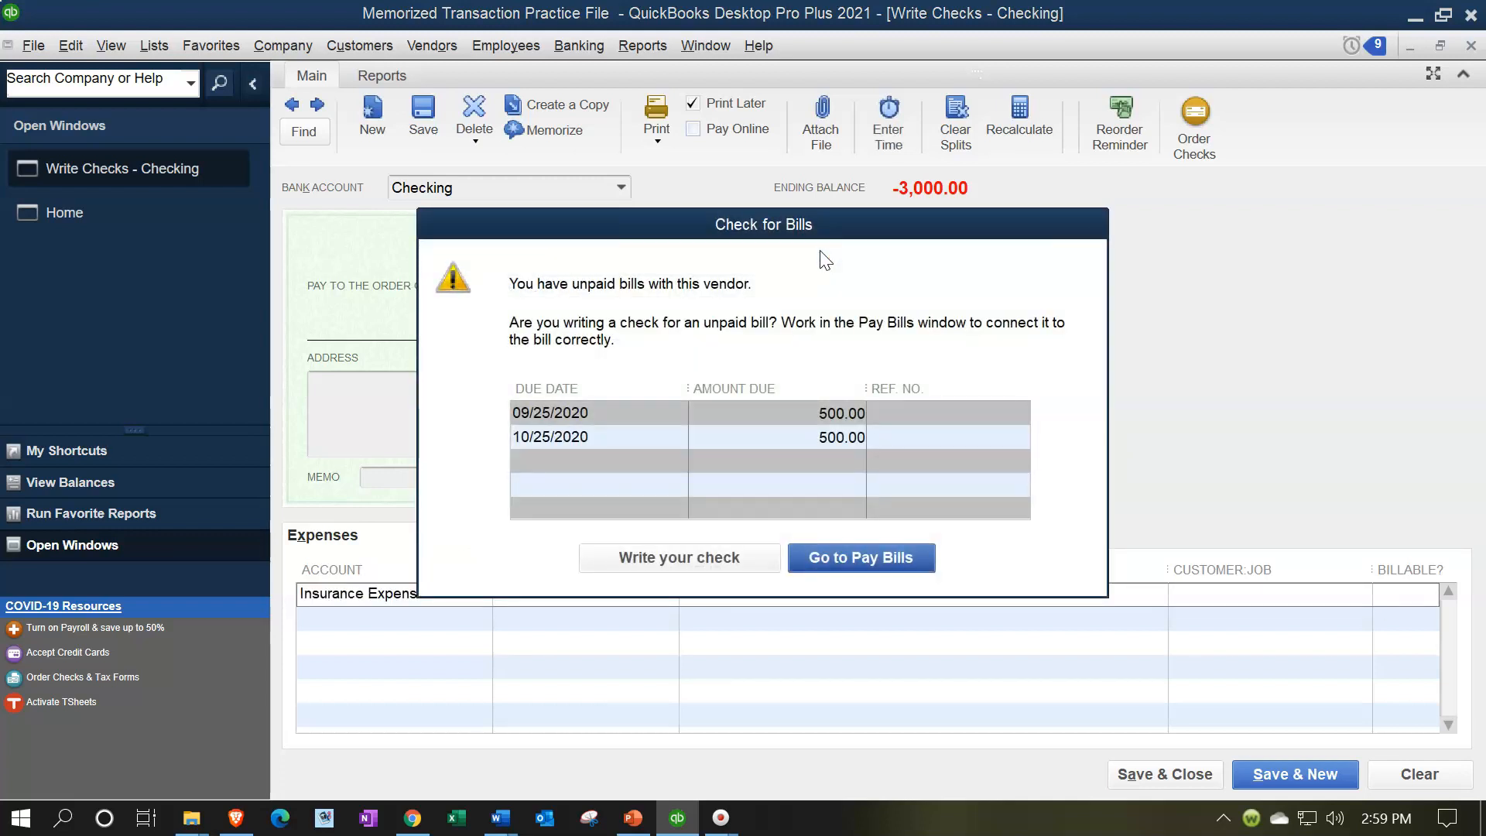
click(638, 565)
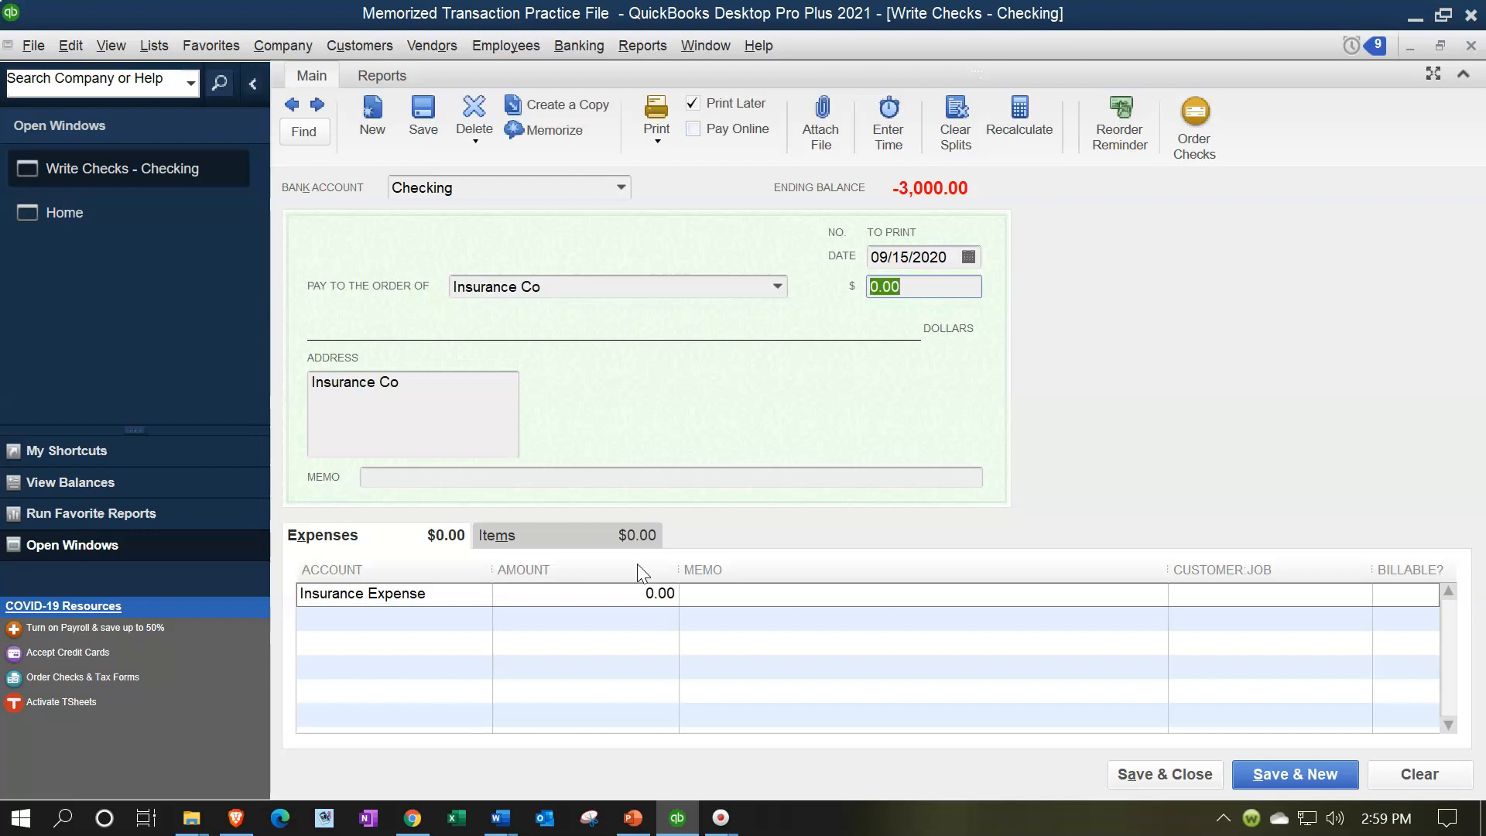
Step: Set the Insurance Co check amount to 650.00, leaving the memo empty and Insurance Expense as the account
text(650)
key(Tab)
key(Tab)
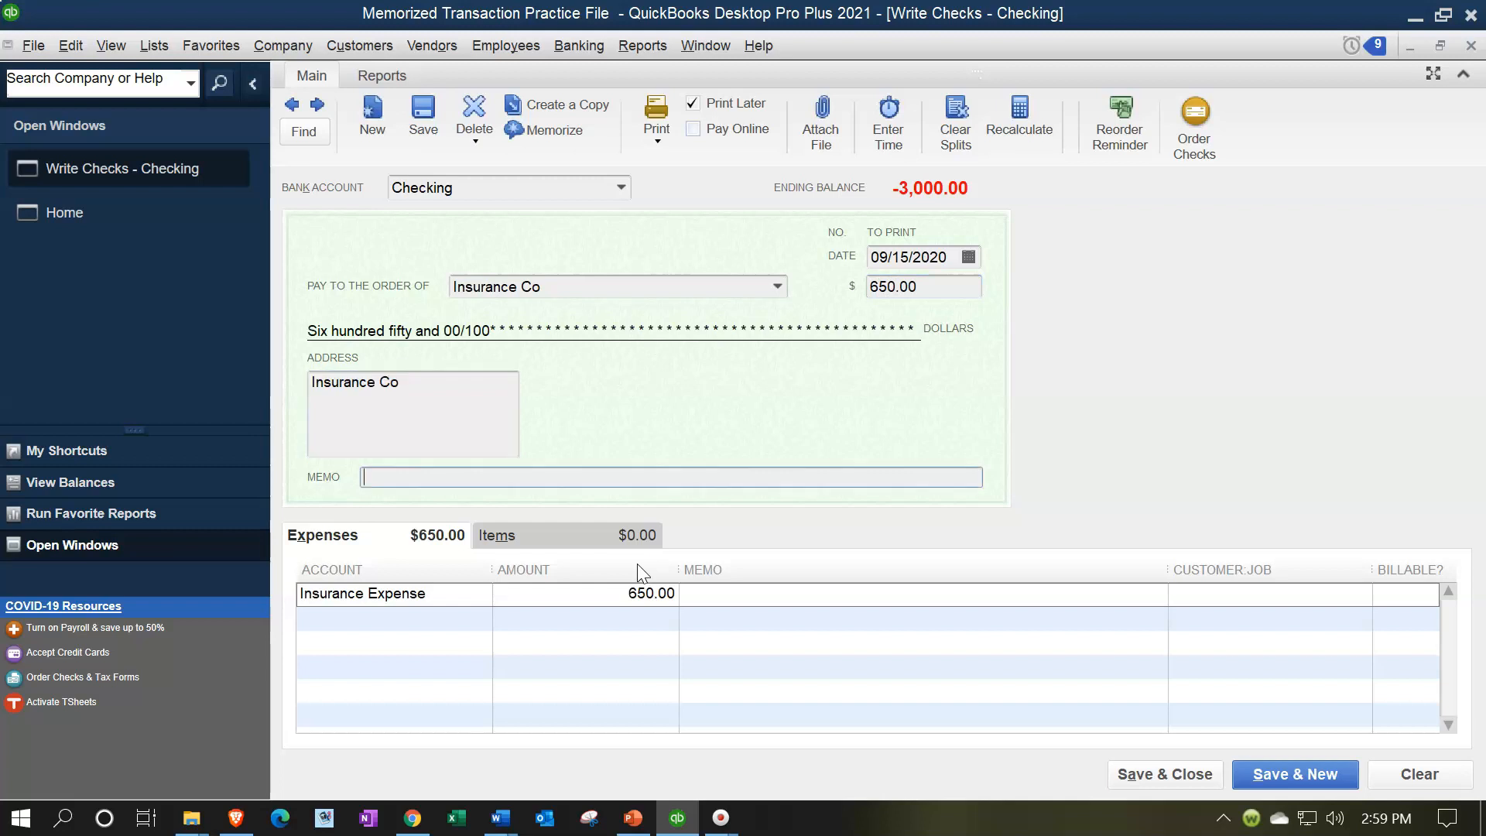
key(Tab)
key(Tab)
key(Tab)
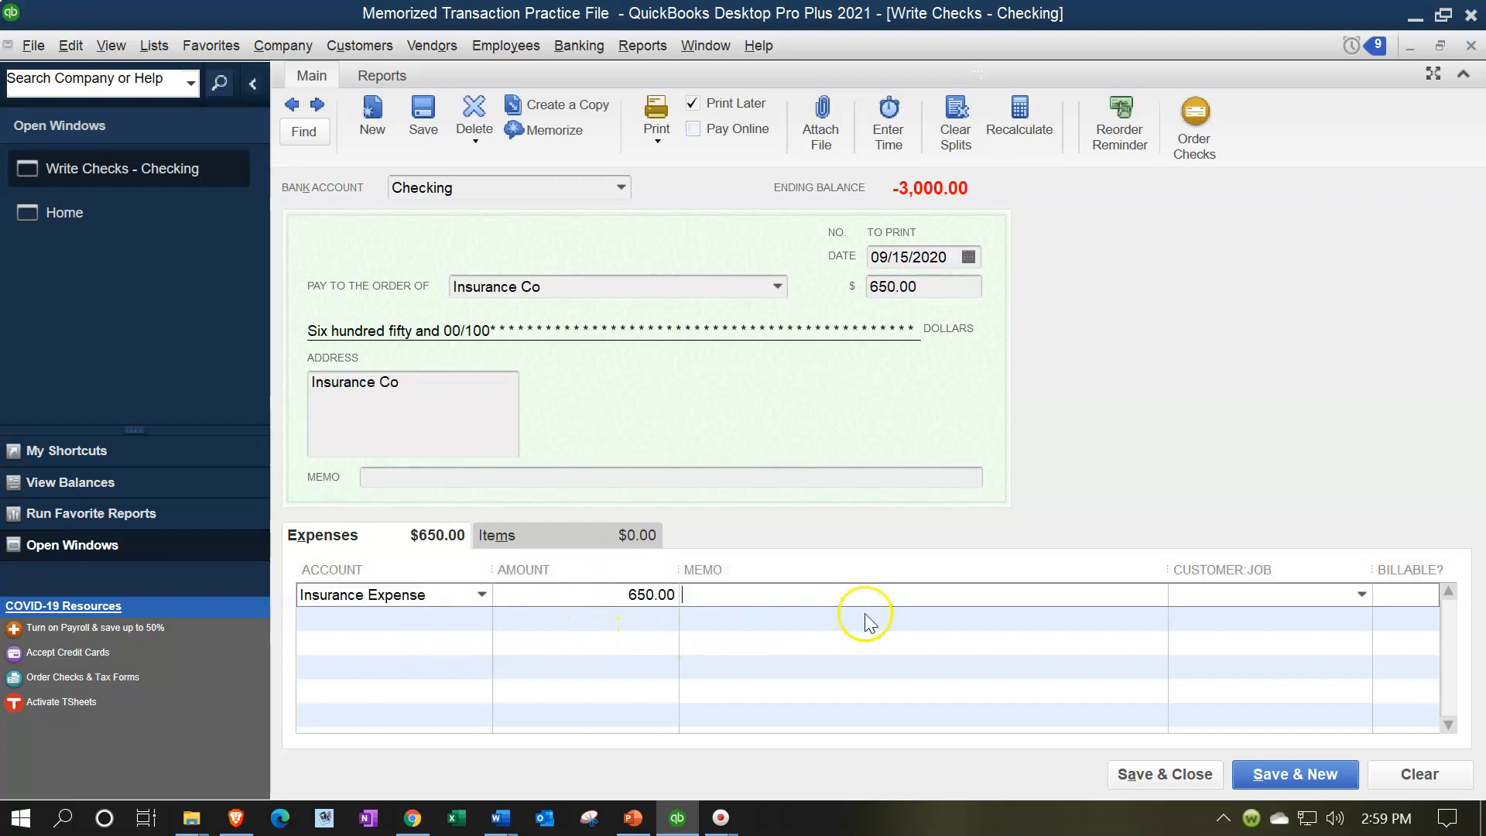
click(77, 45)
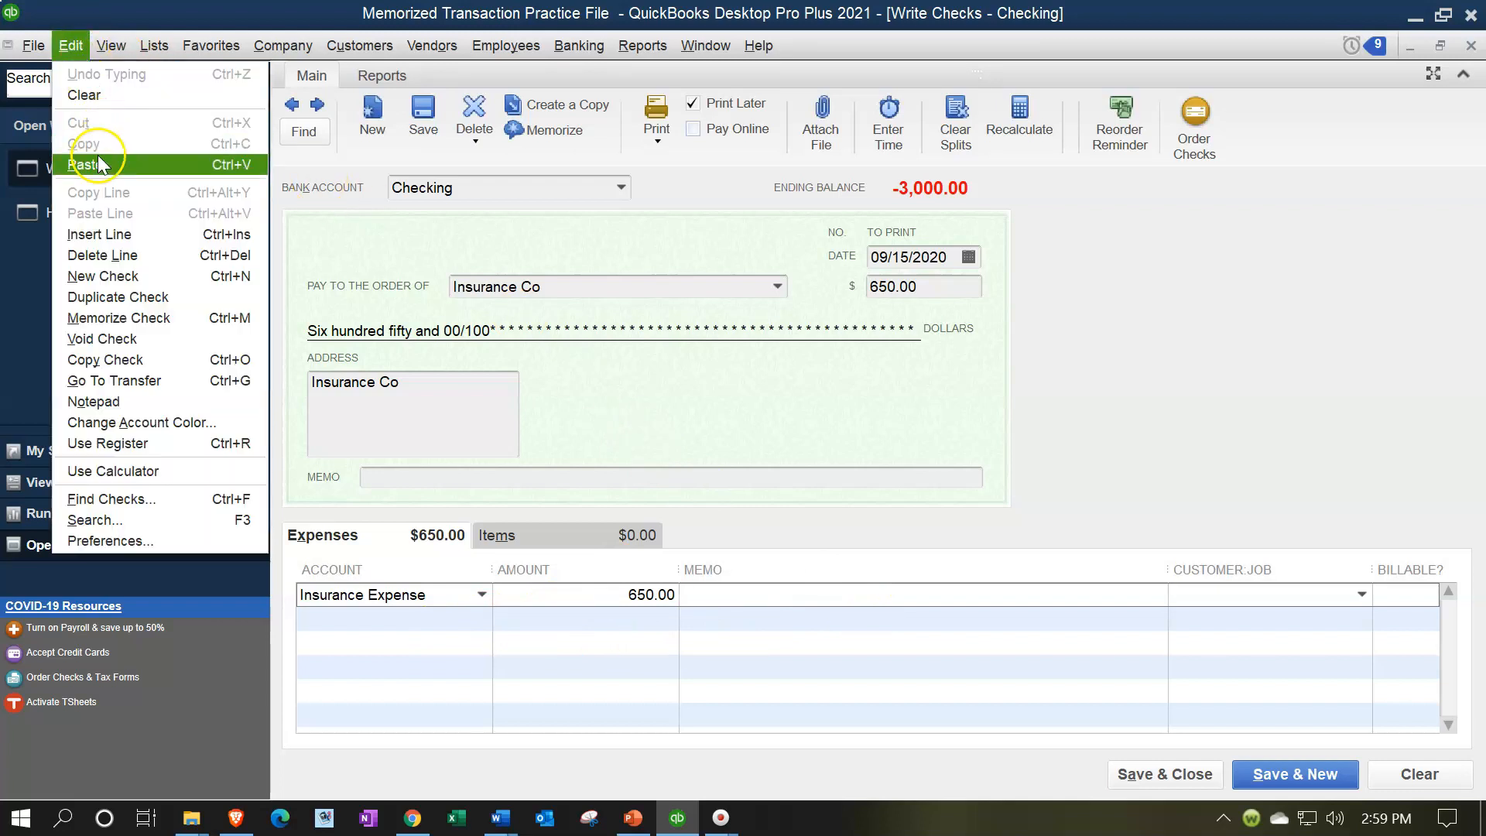
click(115, 321)
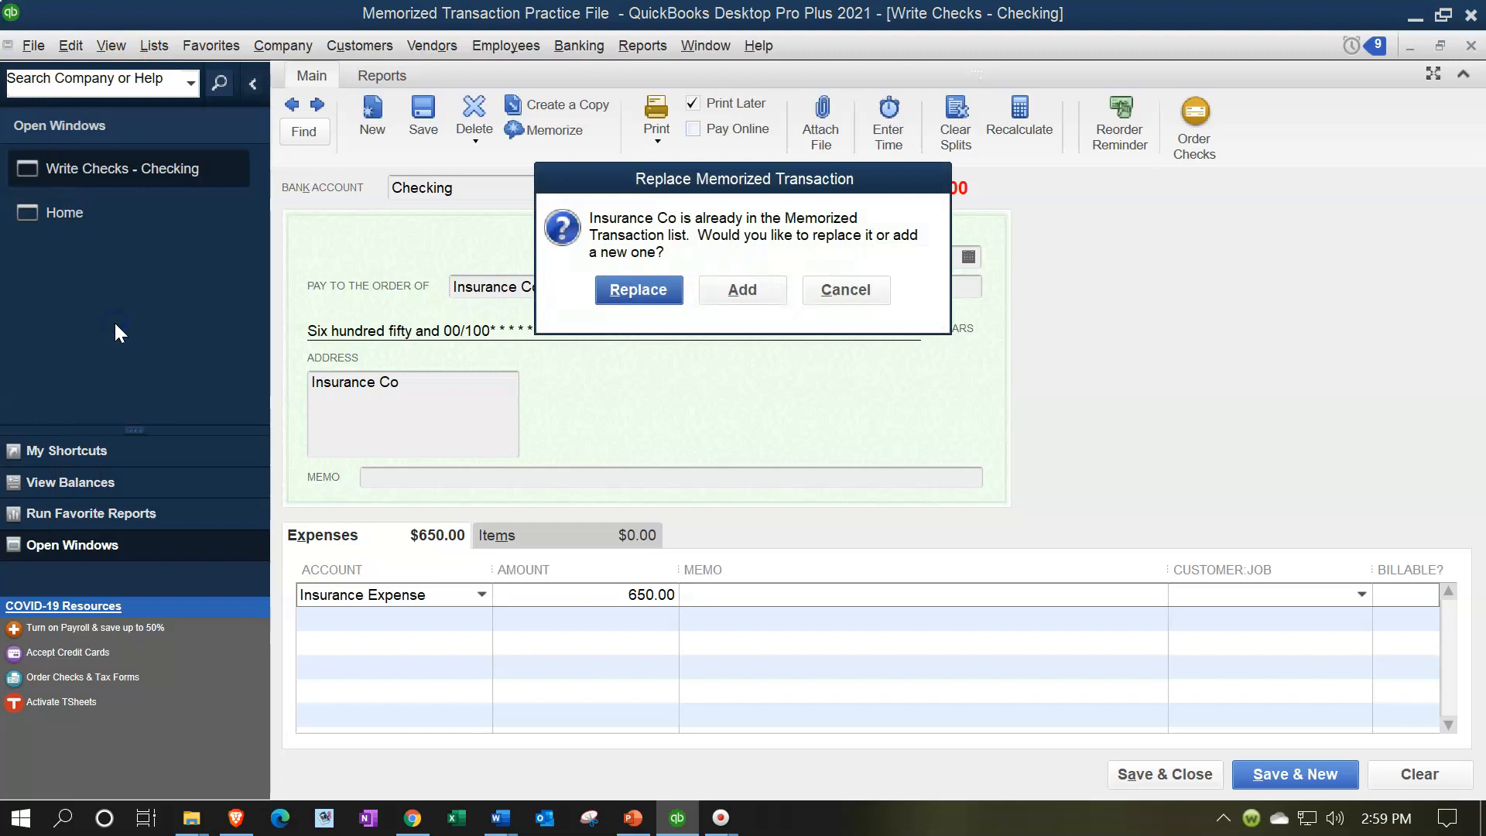
click(837, 289)
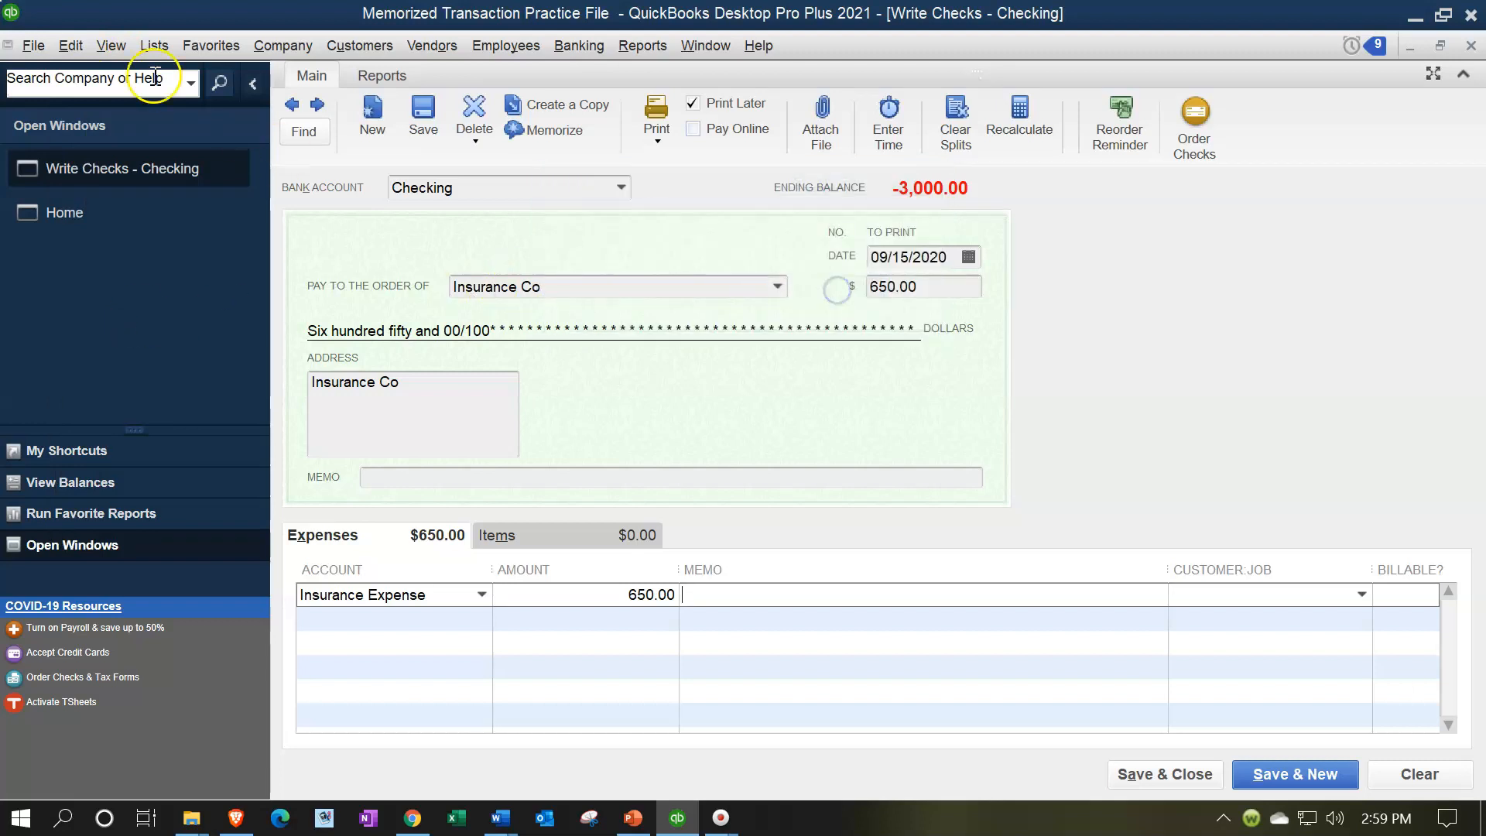
Step: Memorize the check as an additional memorized transaction named "Insurance Expense Check" instead of replacing the existing one
click(71, 46)
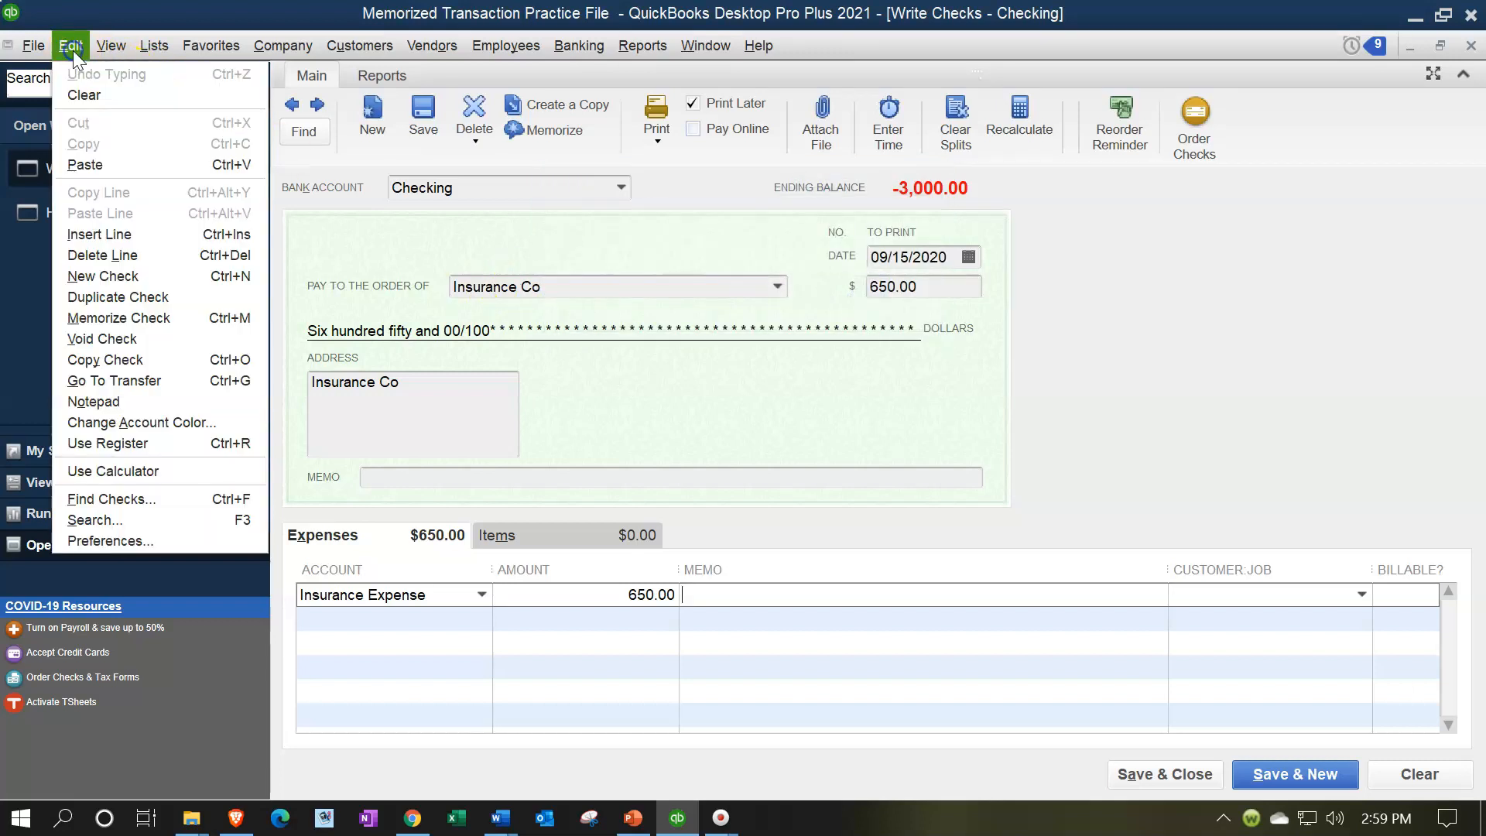
click(144, 318)
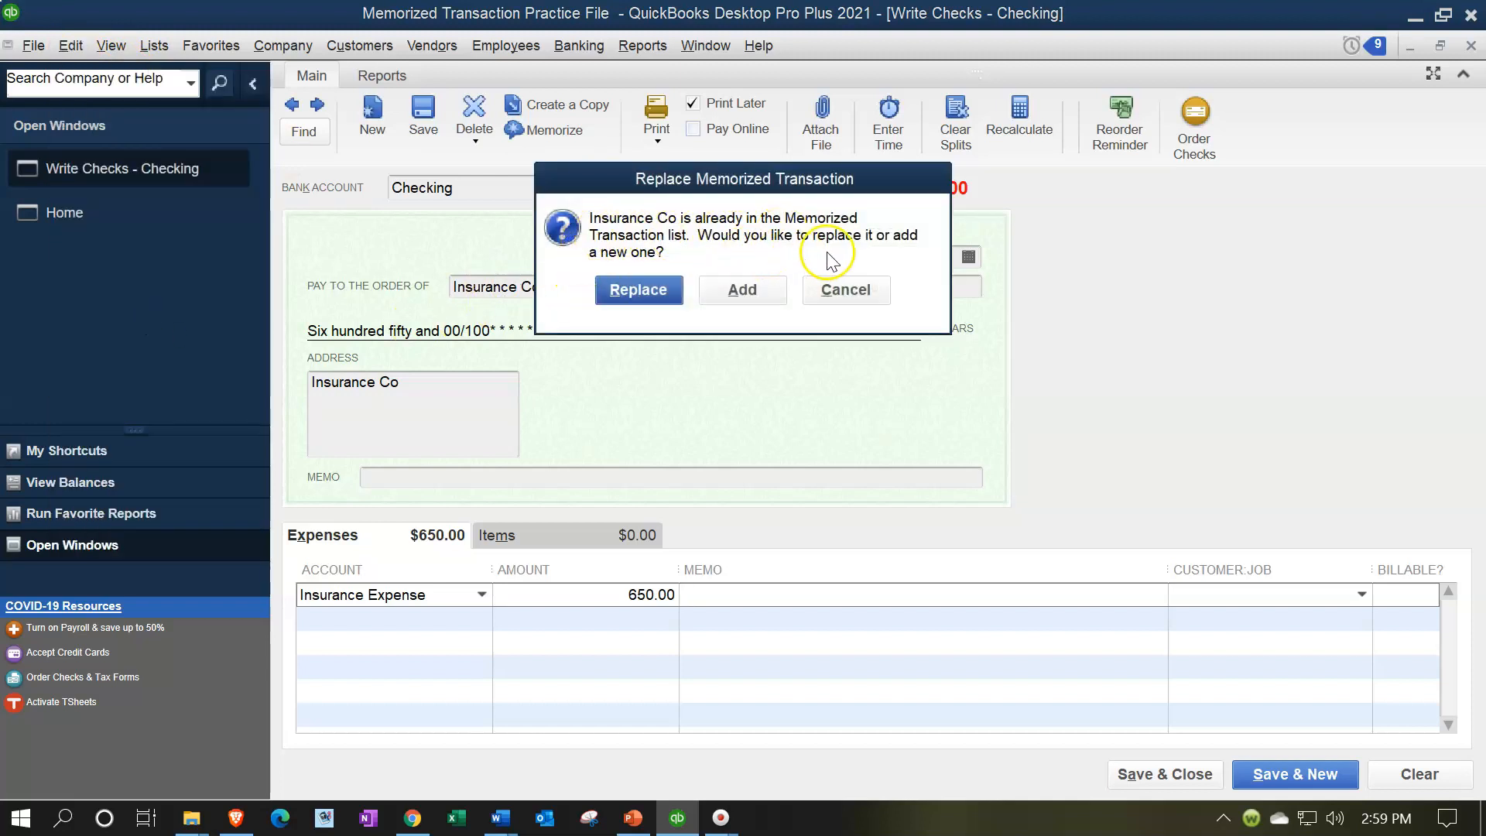
click(747, 297)
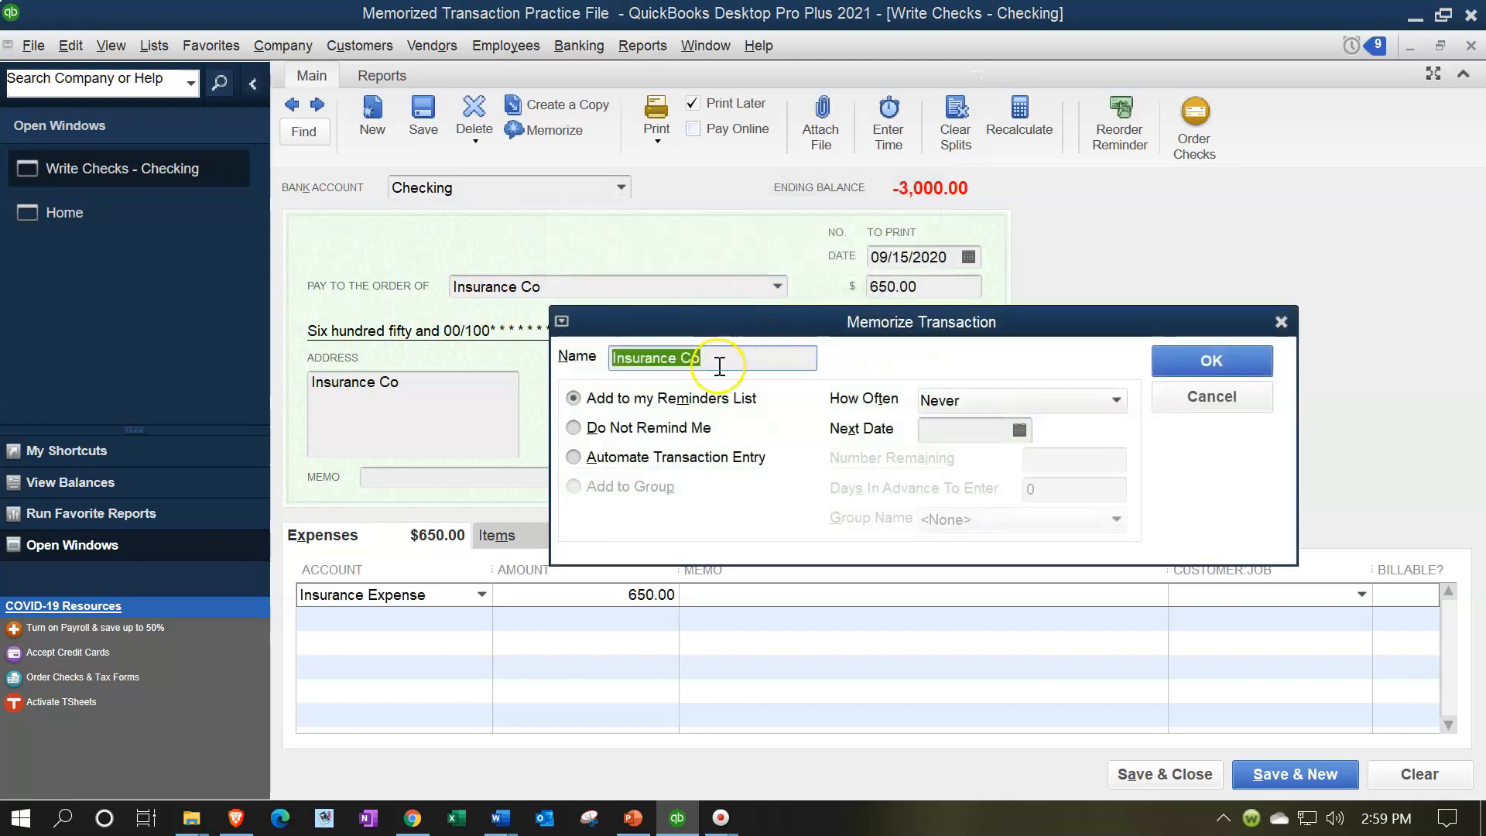
click(719, 361)
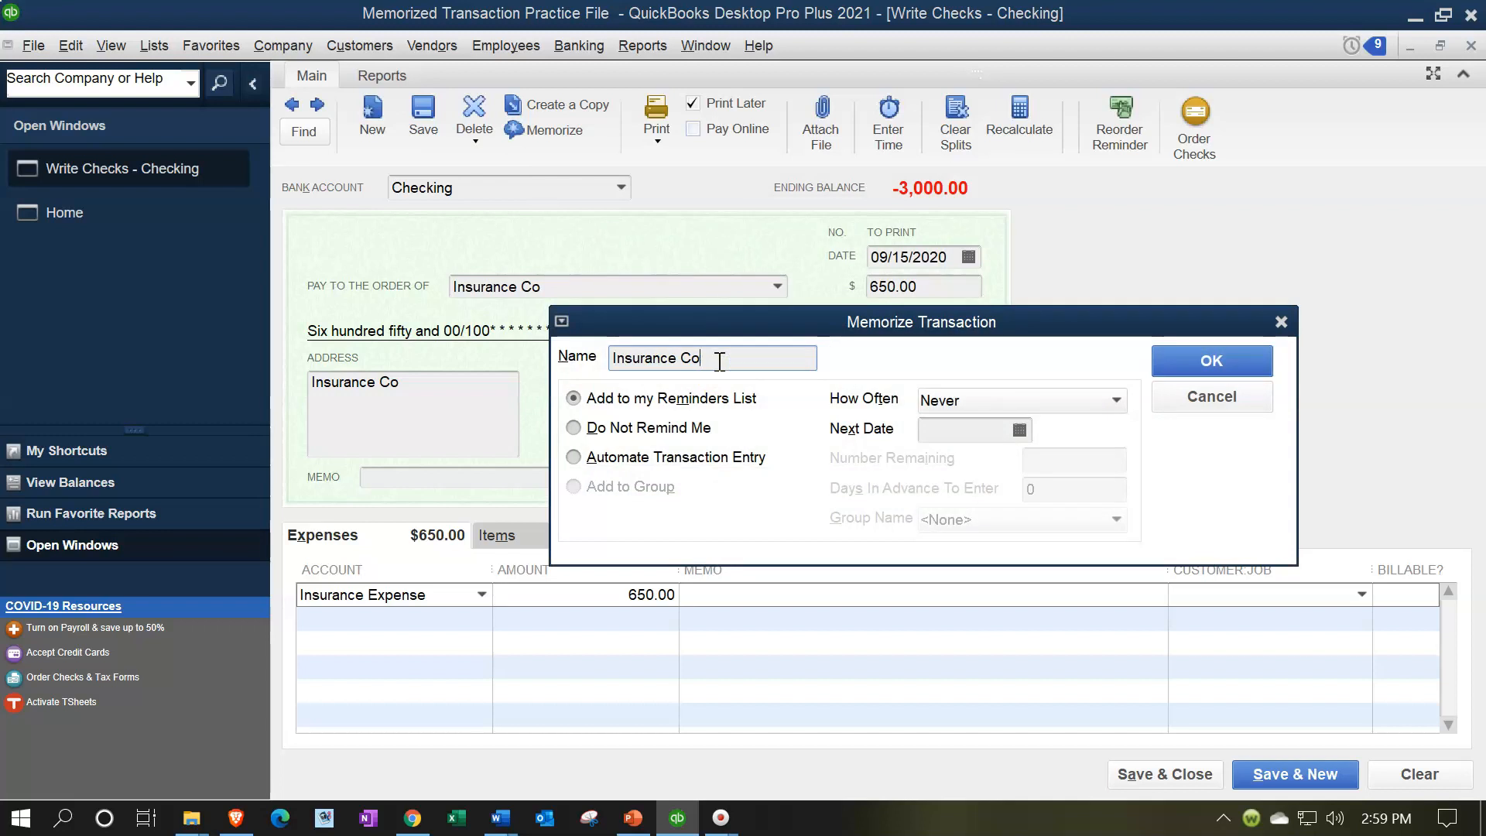
key(BackSpace)
text(Expense Check)
key(Tab)
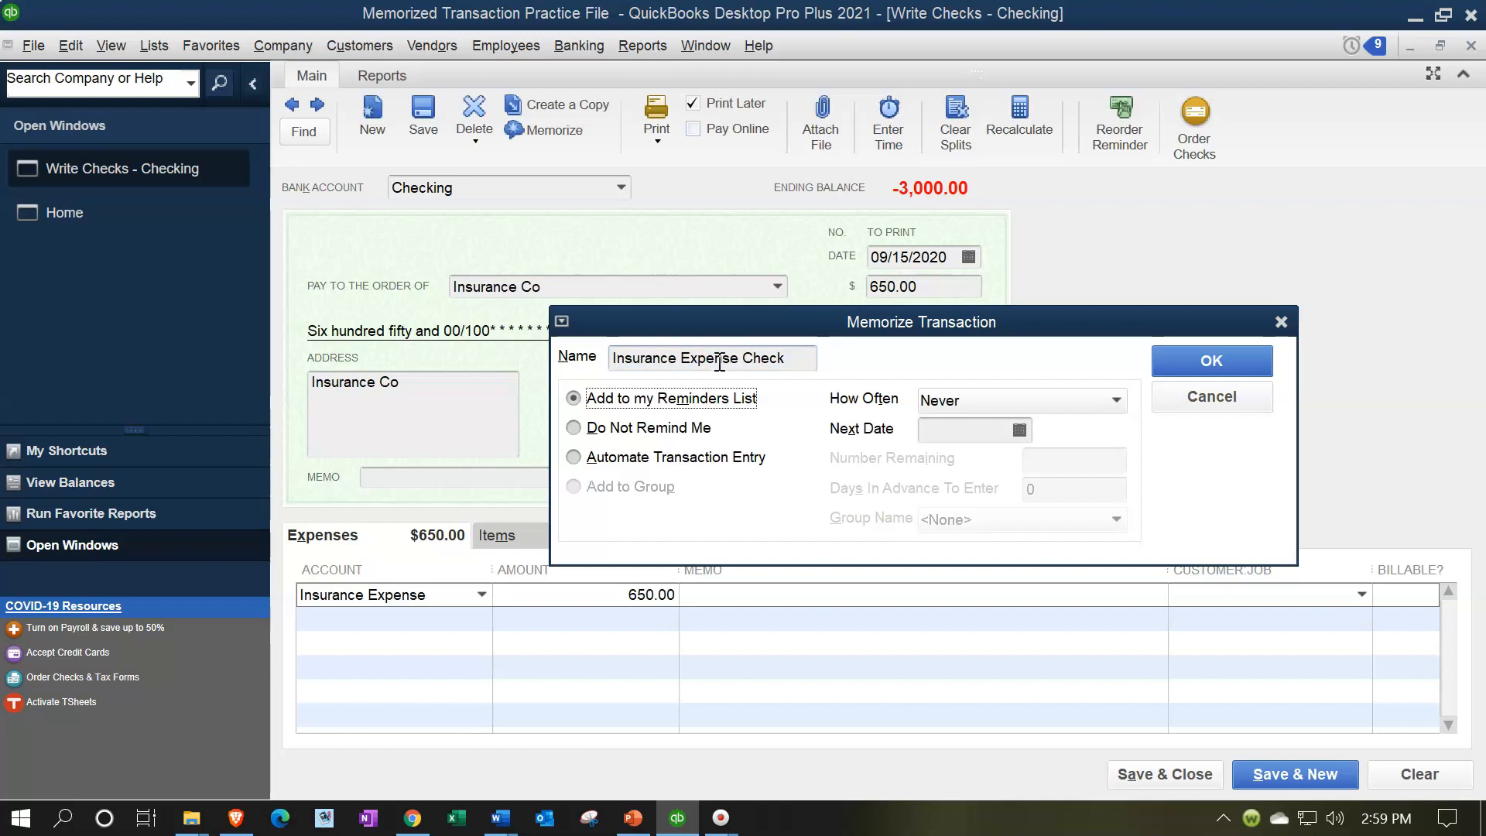
Step: Set the memorized insurance check to automate transaction entry on a monthly schedule
click(595, 458)
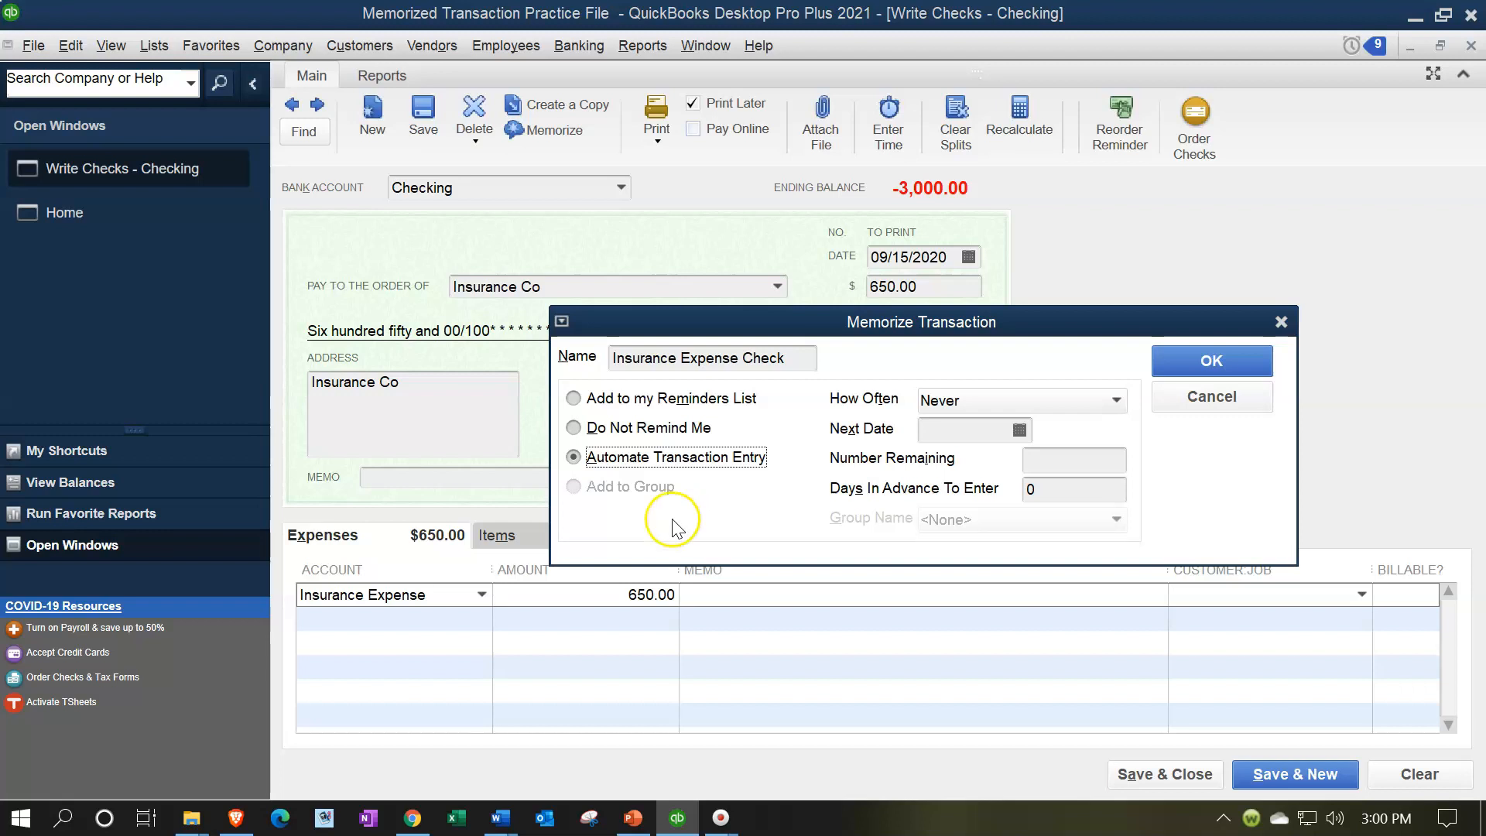
click(1074, 399)
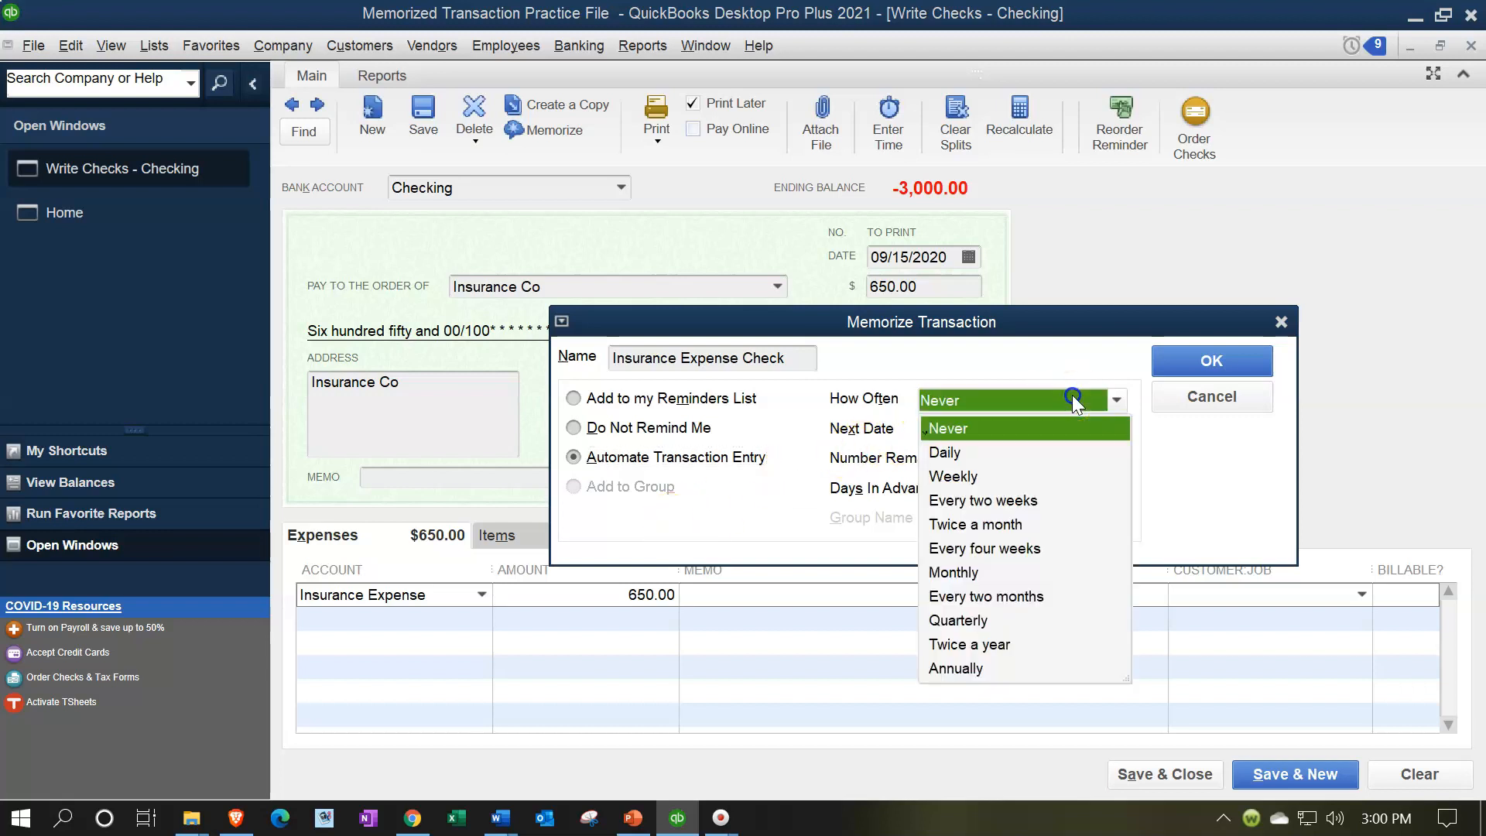
click(973, 575)
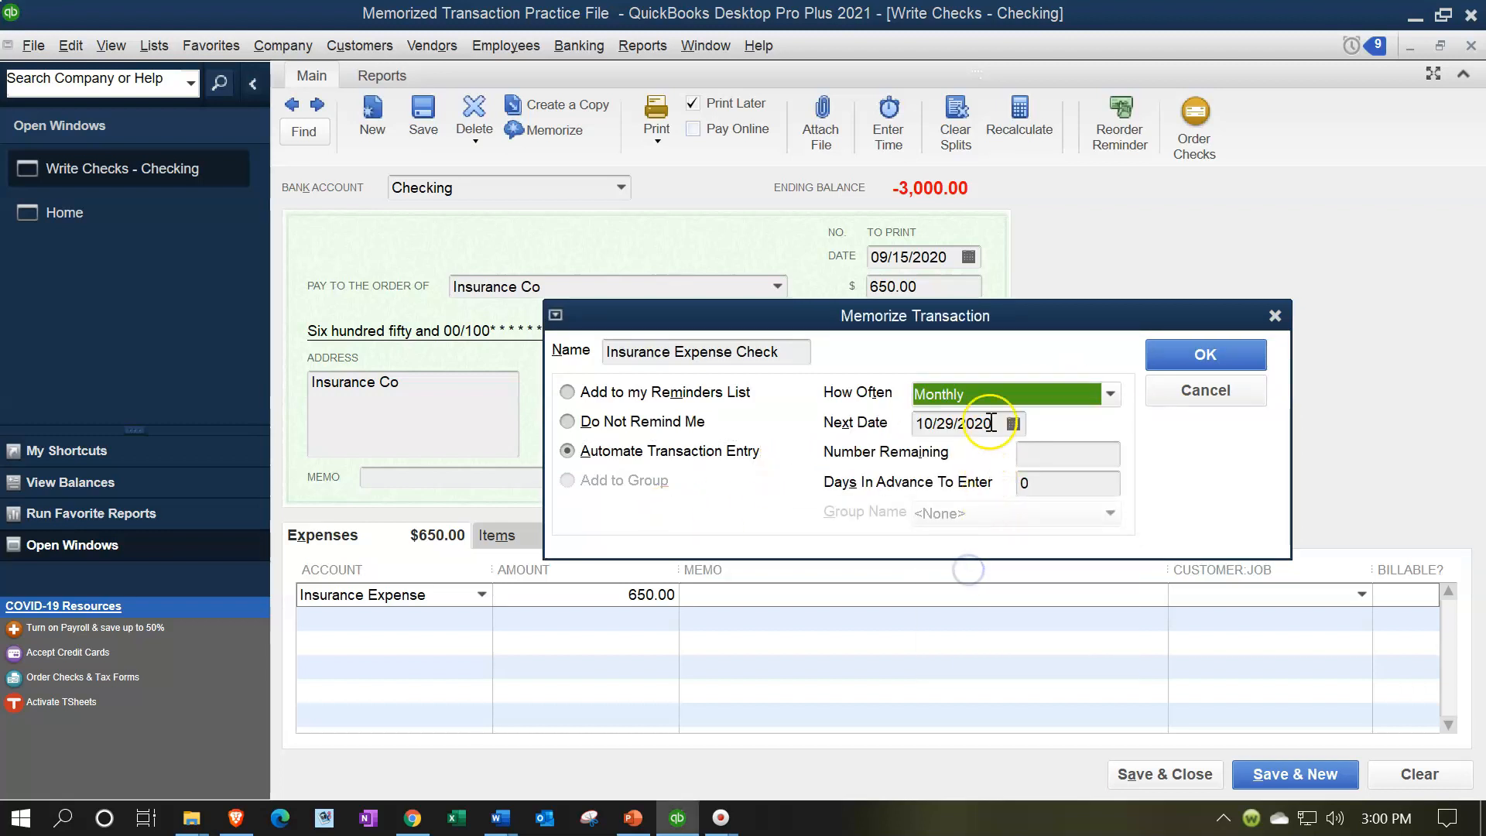
Step: Set the memorized insurance check's next date to 10/15/2020, confirm it, and save and close the check
click(951, 422)
key(Delete)
key(BackSpace)
text(15)
key(Tab)
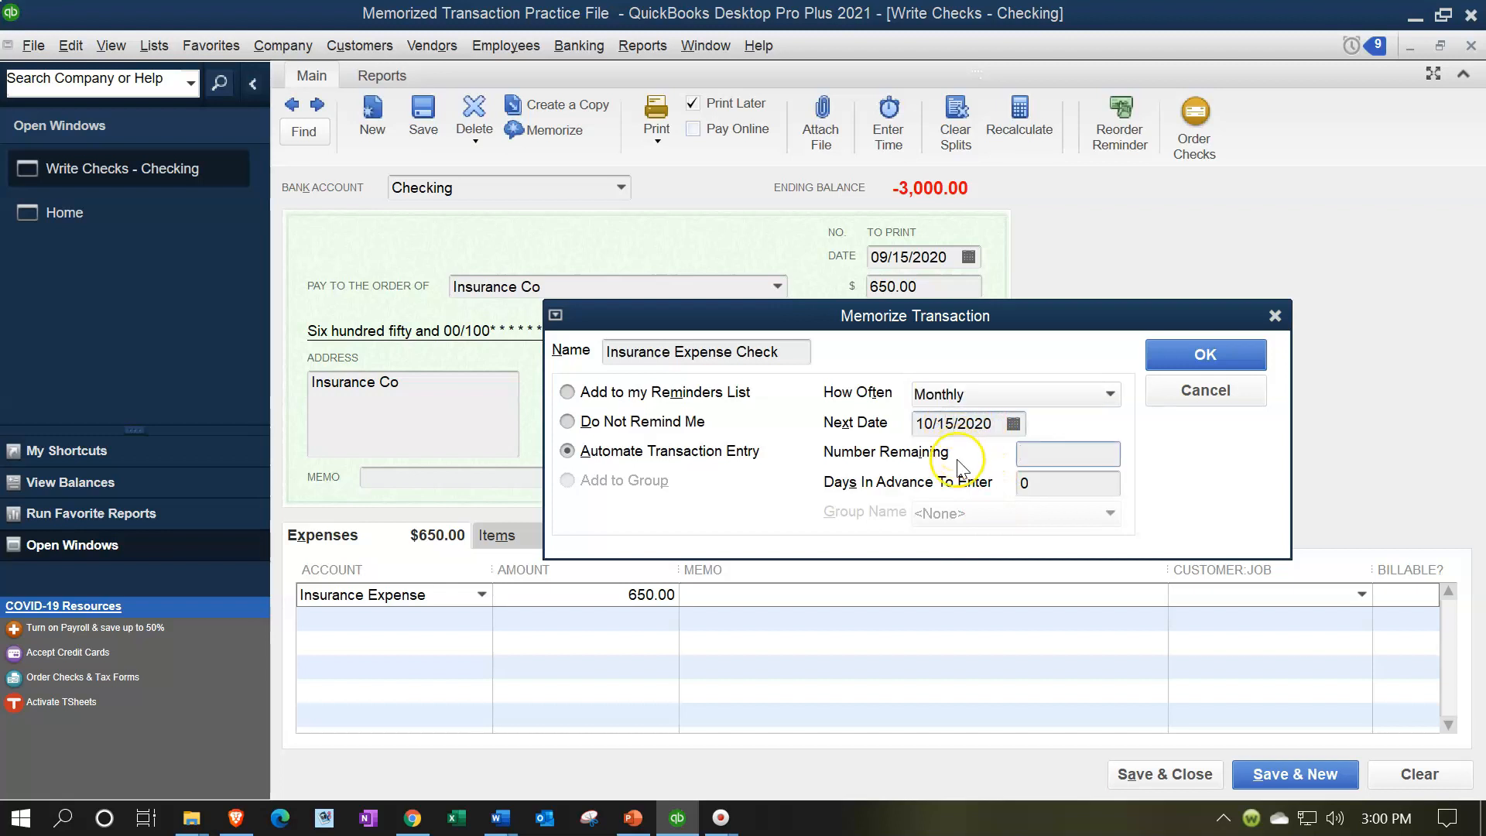
click(1207, 350)
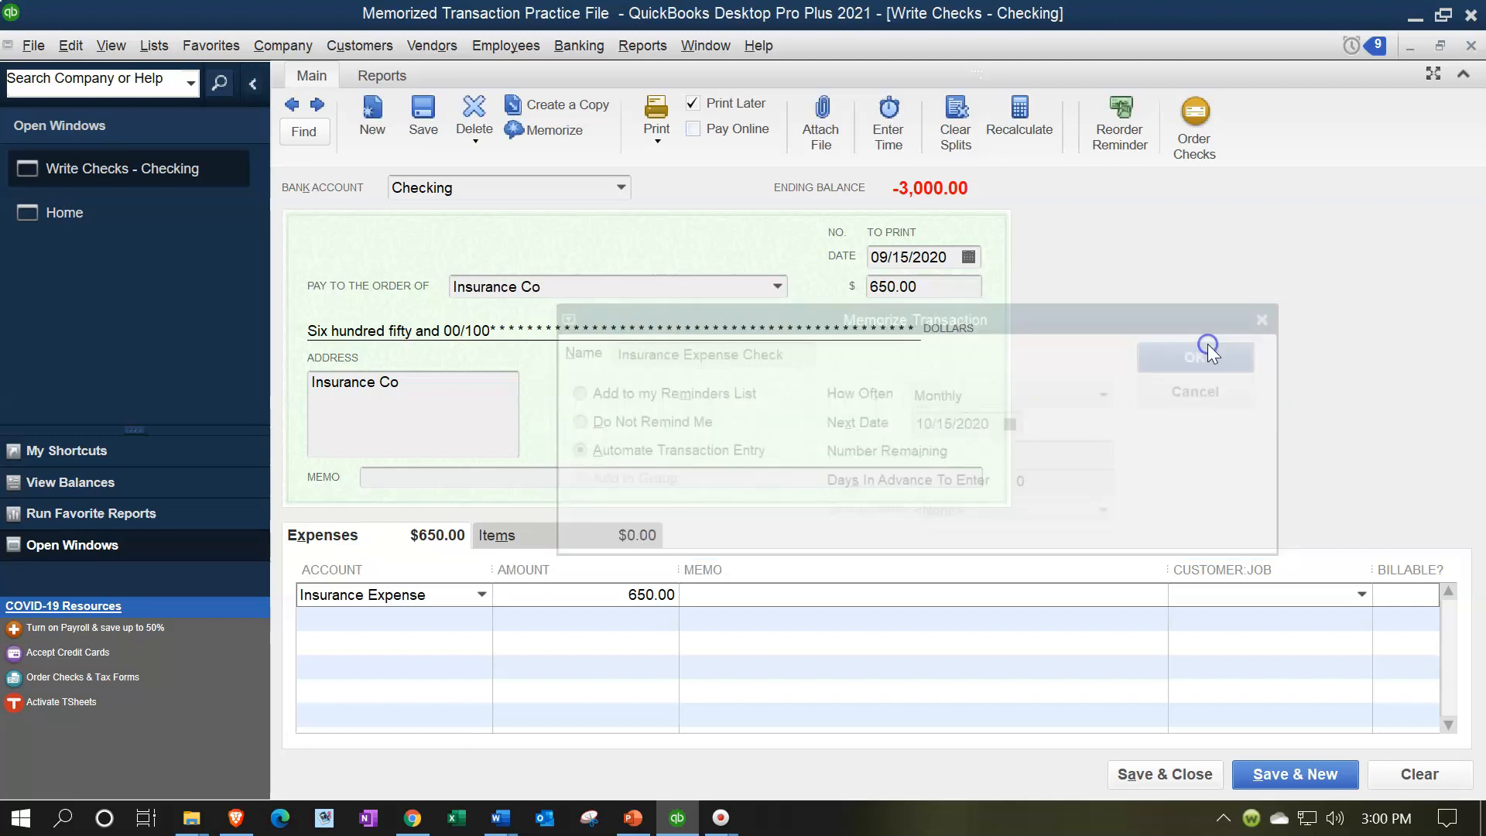
click(1139, 775)
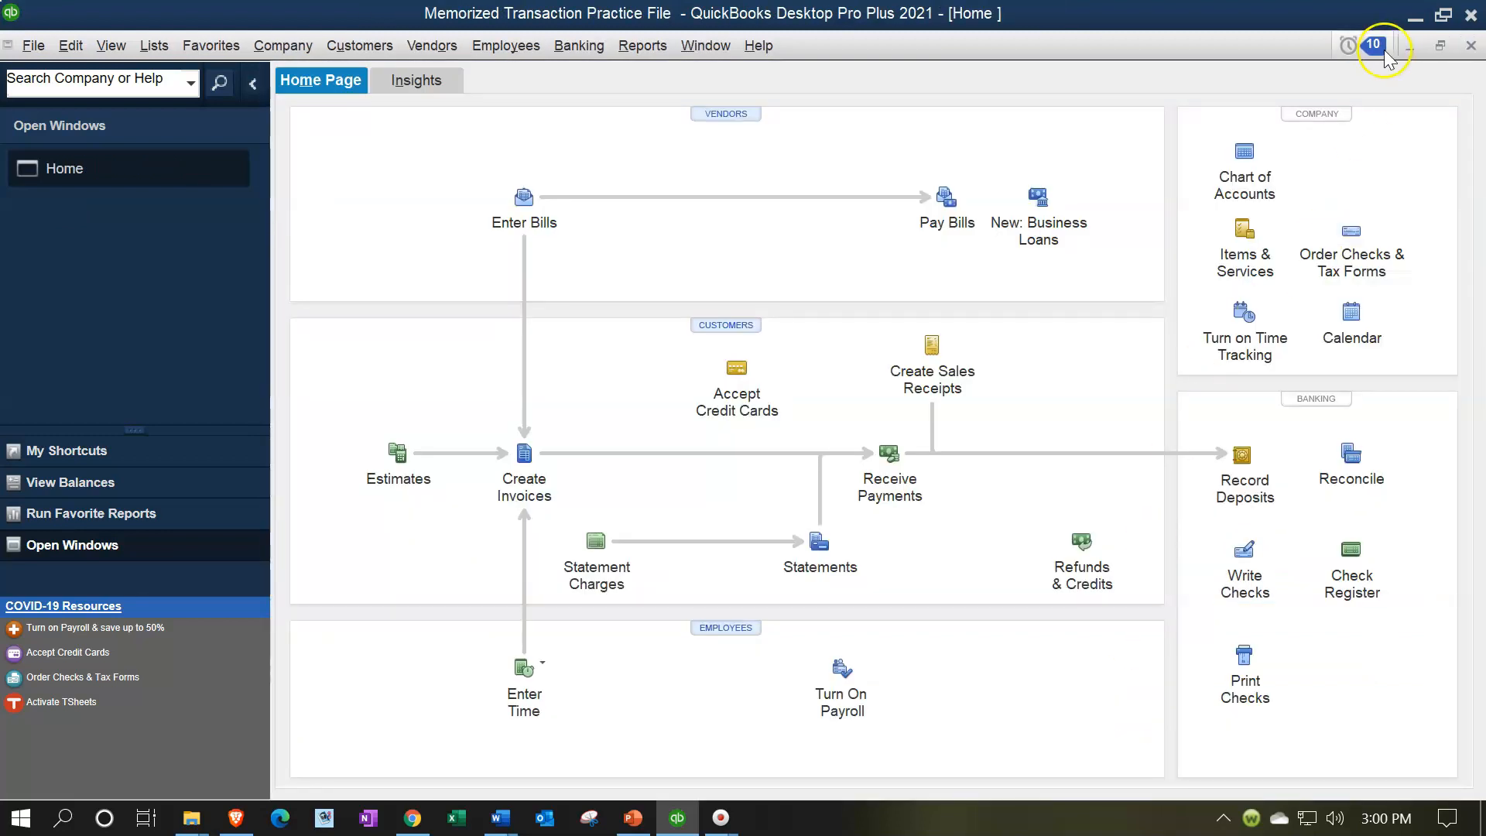
Step: Examine Reminders for any entry from the automated insurance check, and close the window
click(1362, 48)
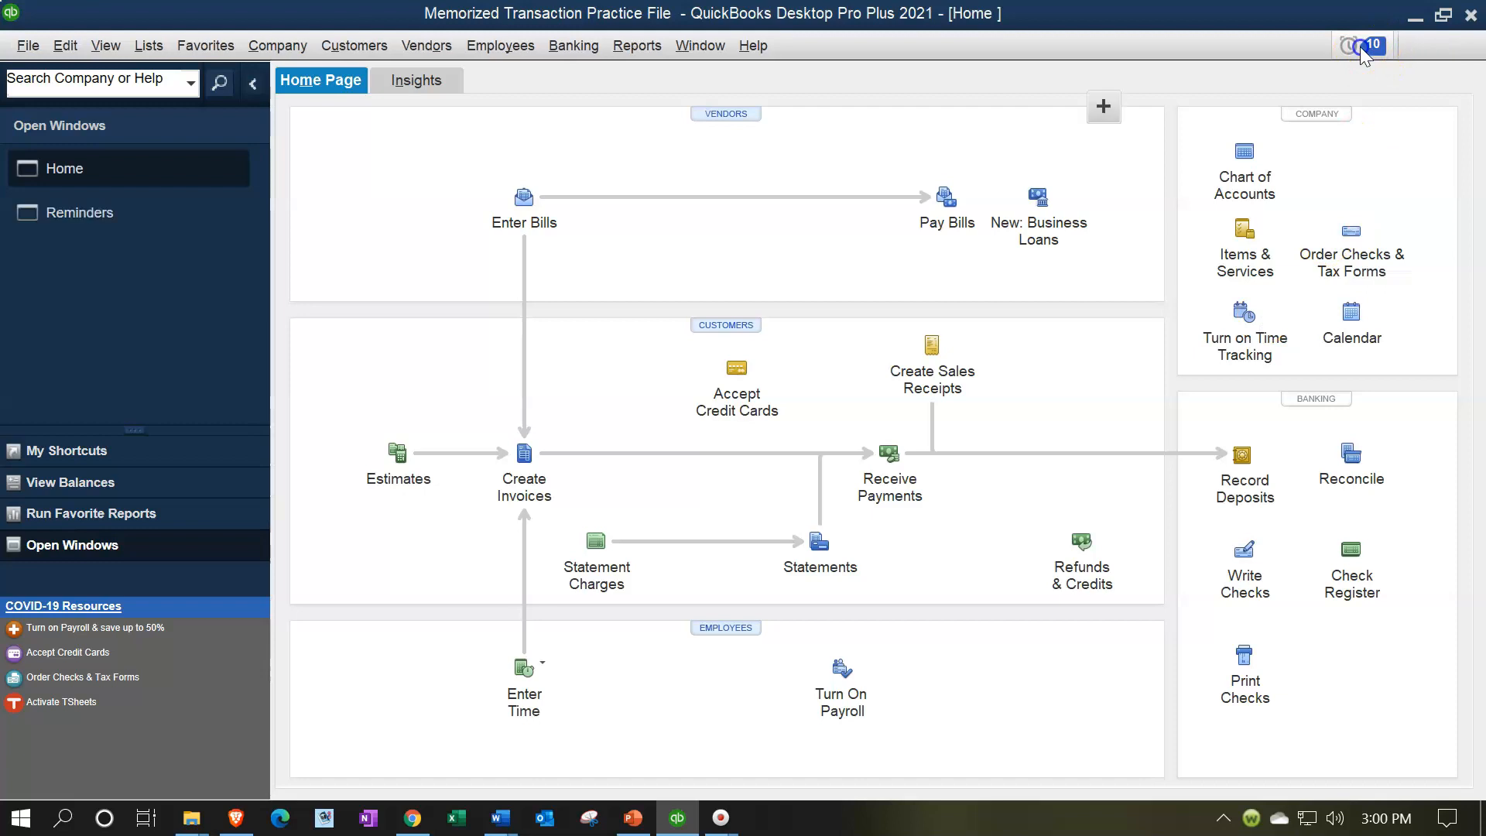
click(623, 271)
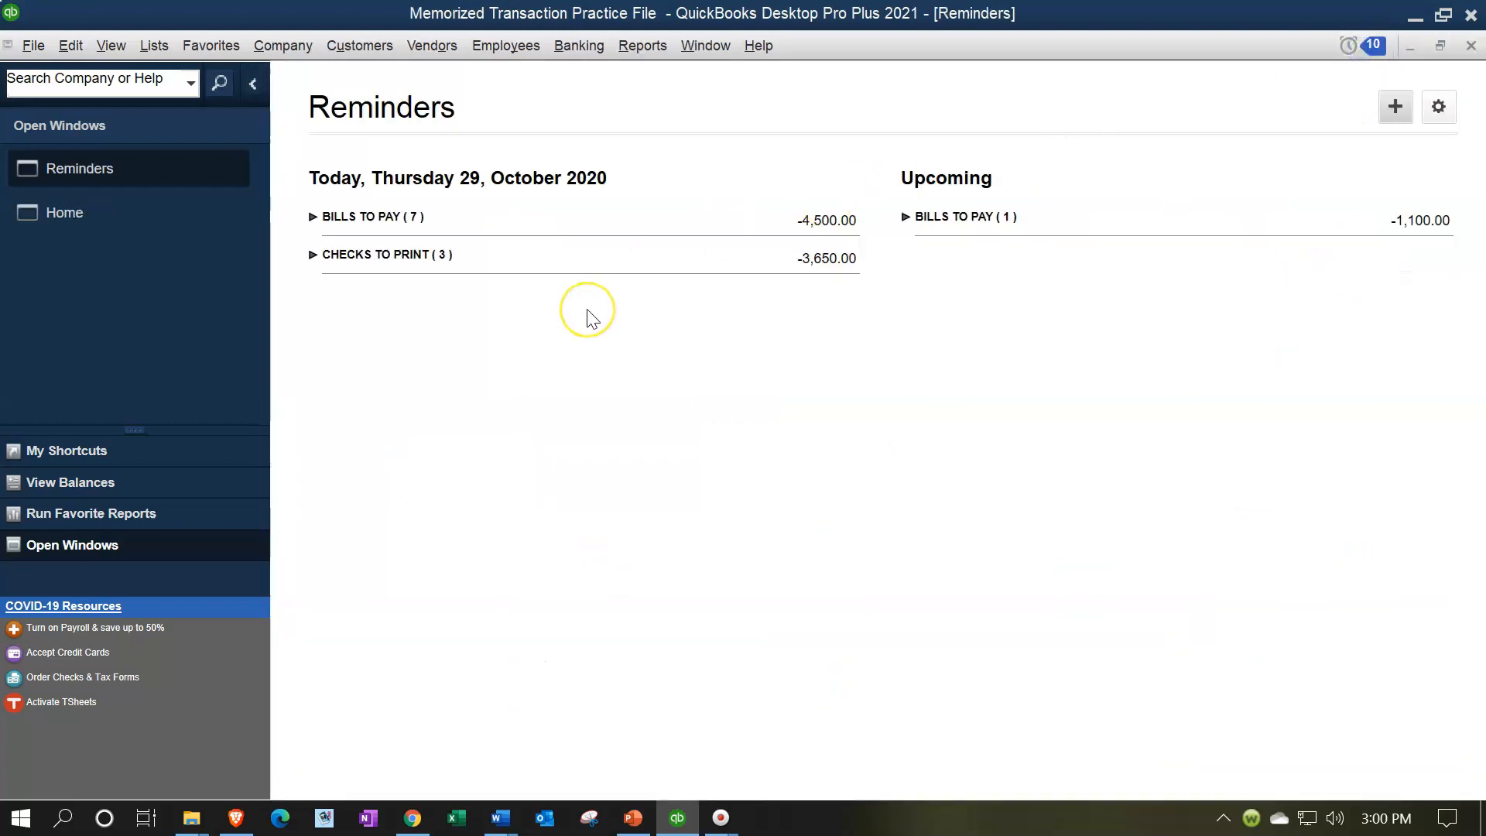
click(1472, 46)
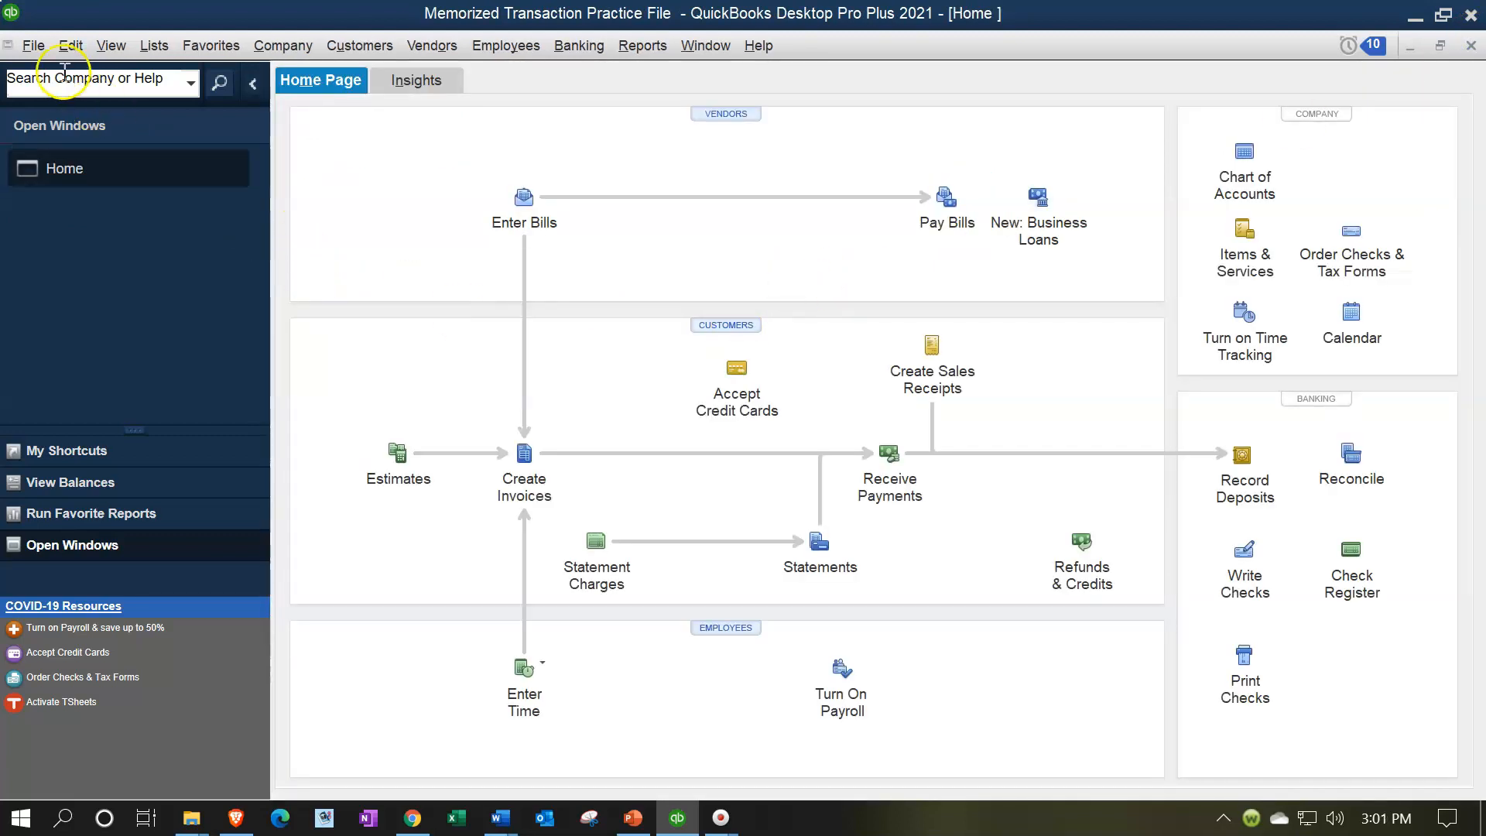
Step: Close and reopen the Memorized Transaction Practice File company, and enter the due Insurance Expense Check immediately
click(39, 50)
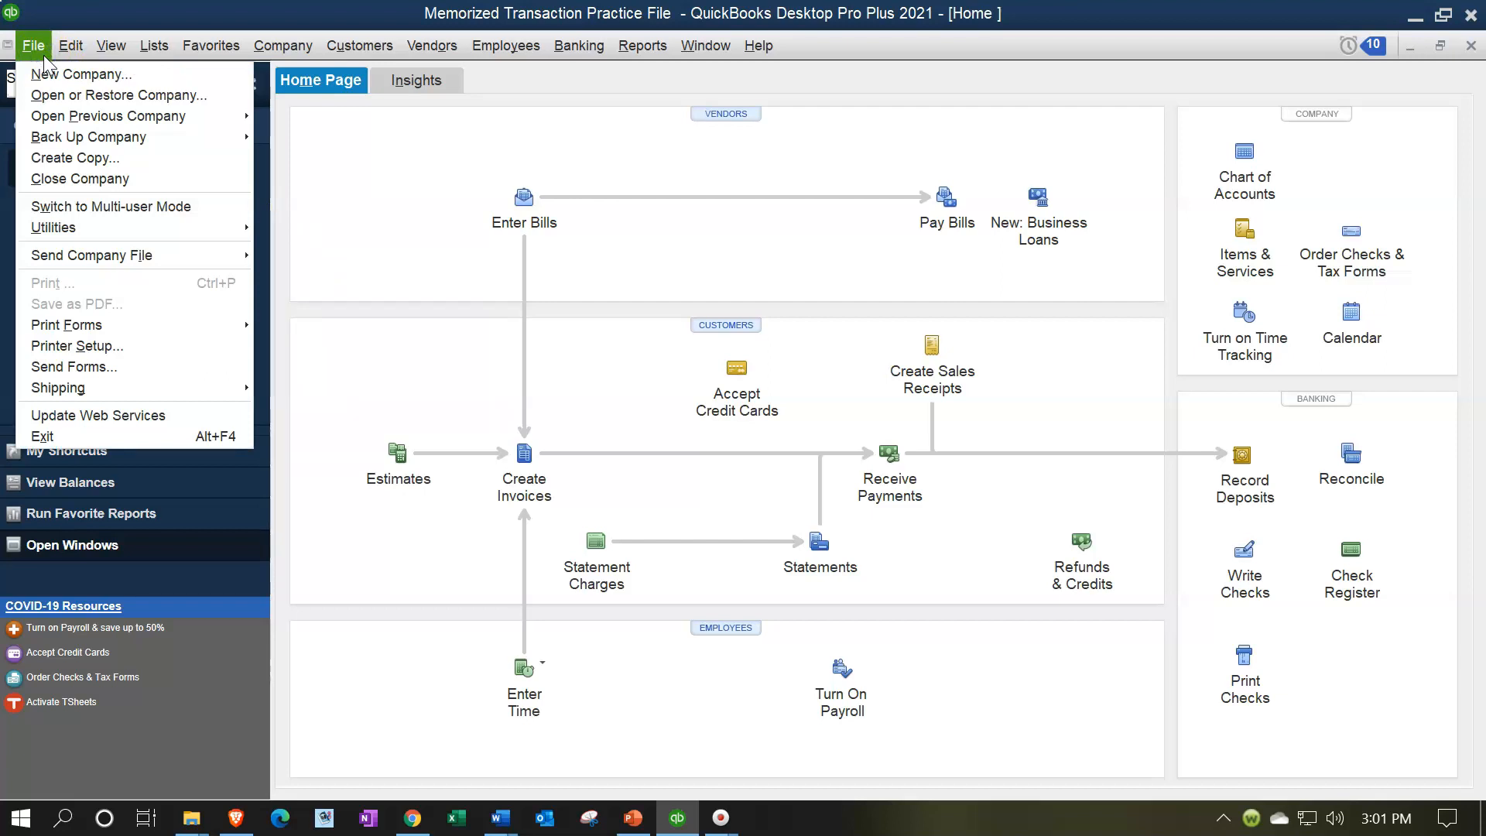
click(54, 179)
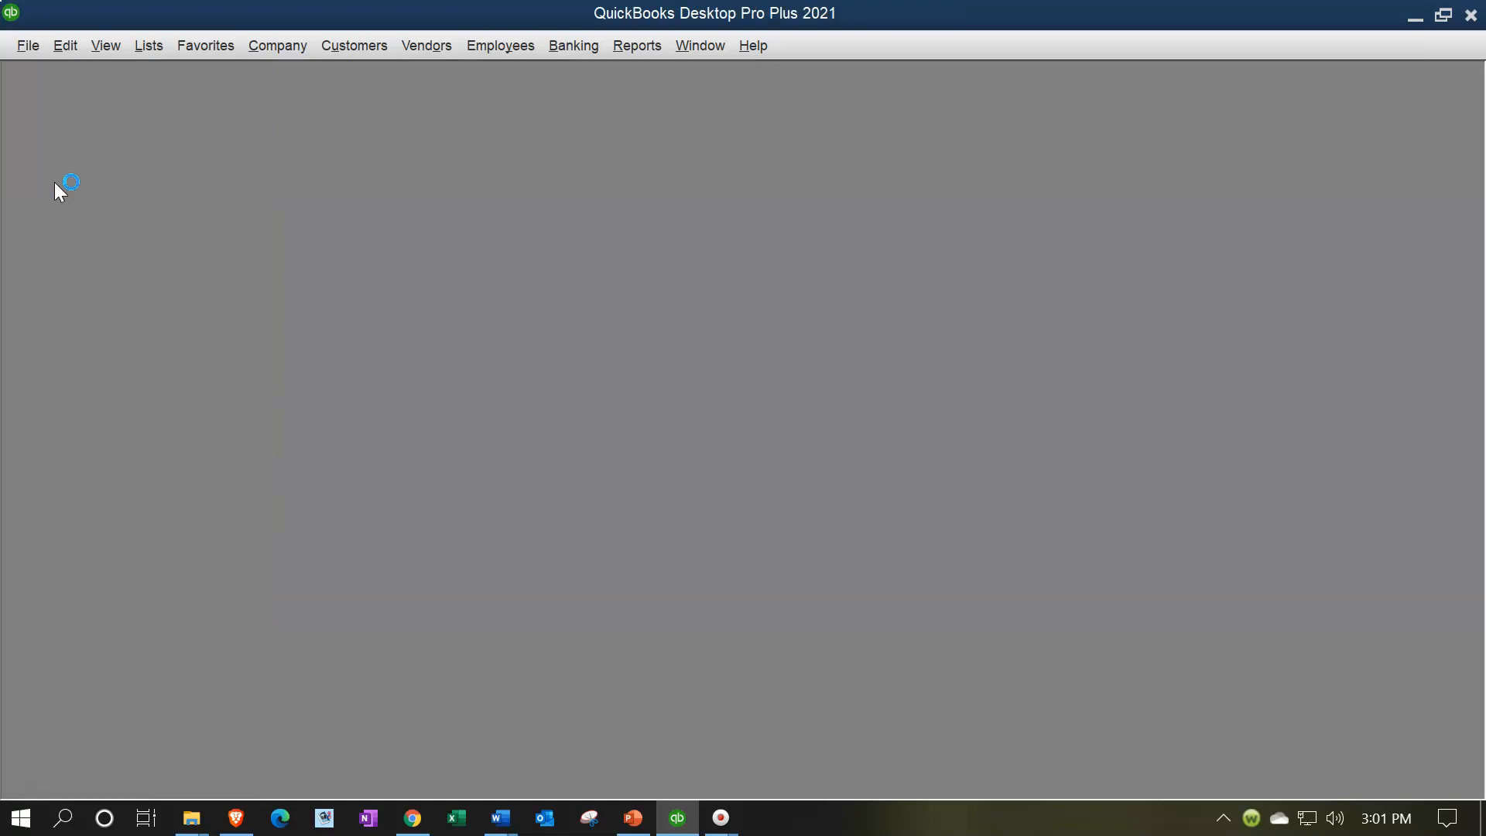
double_click(506, 291)
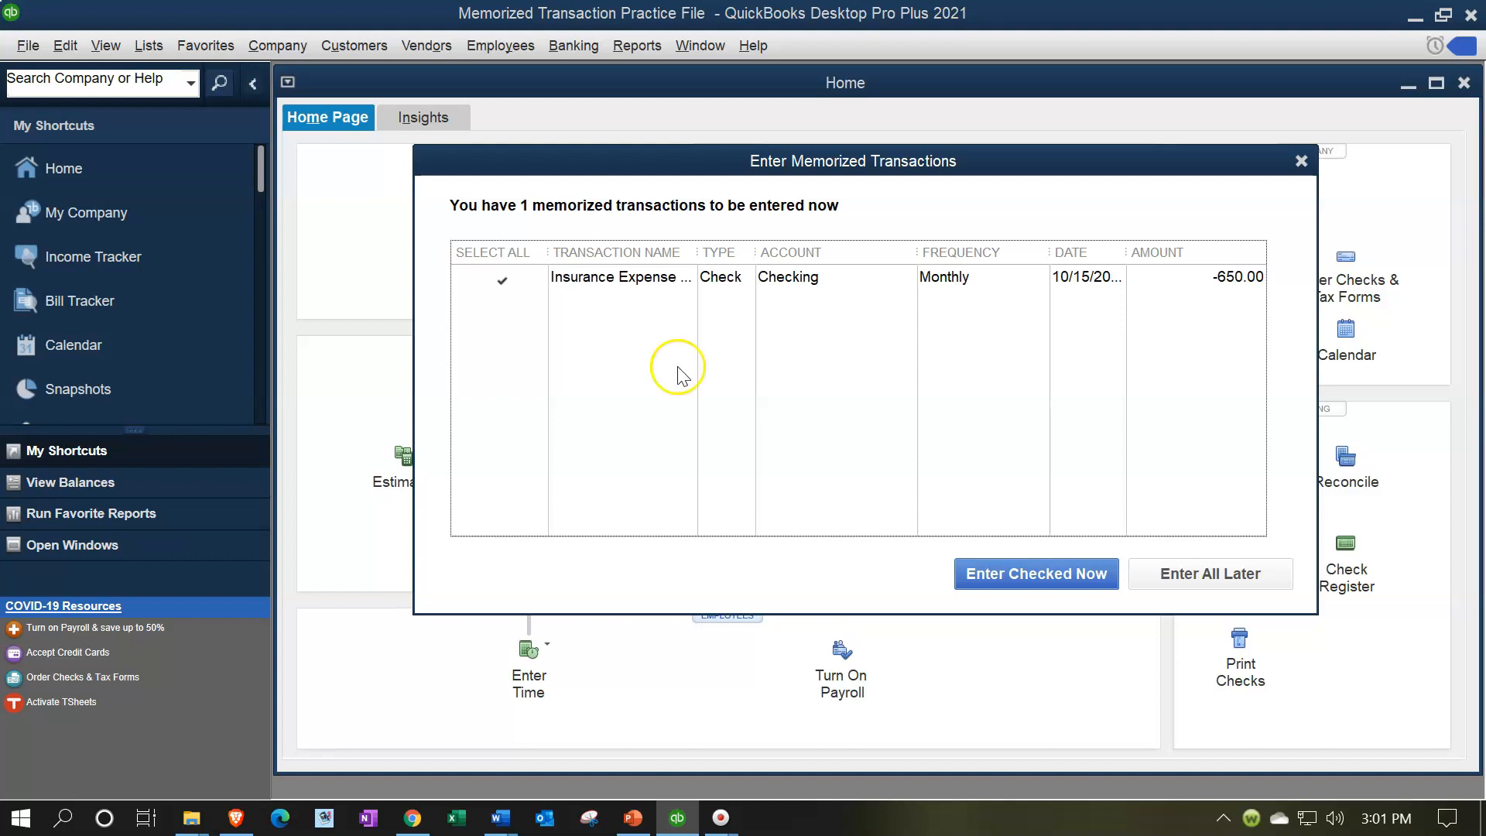
click(997, 579)
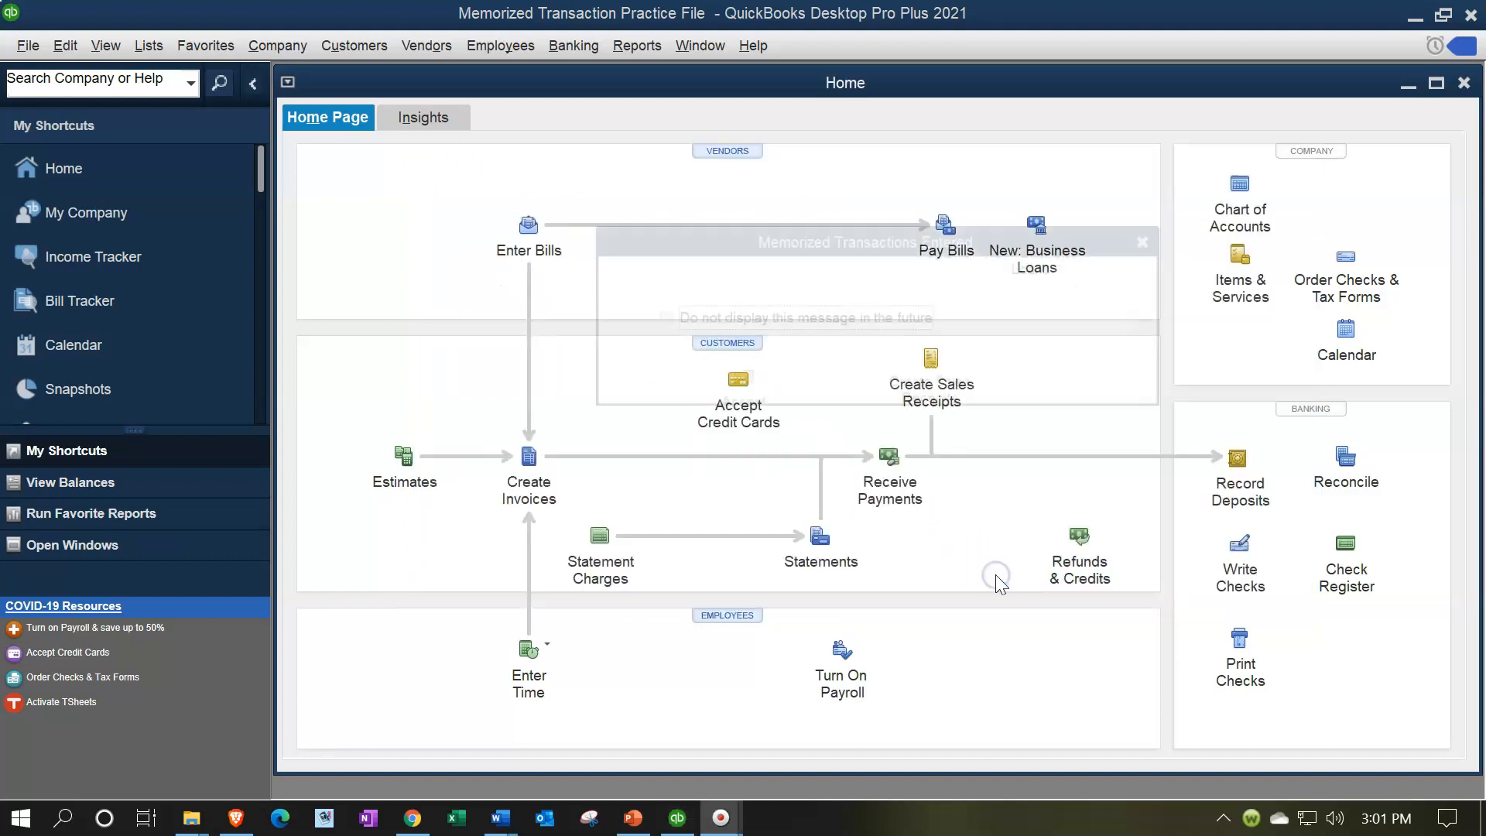
click(900, 375)
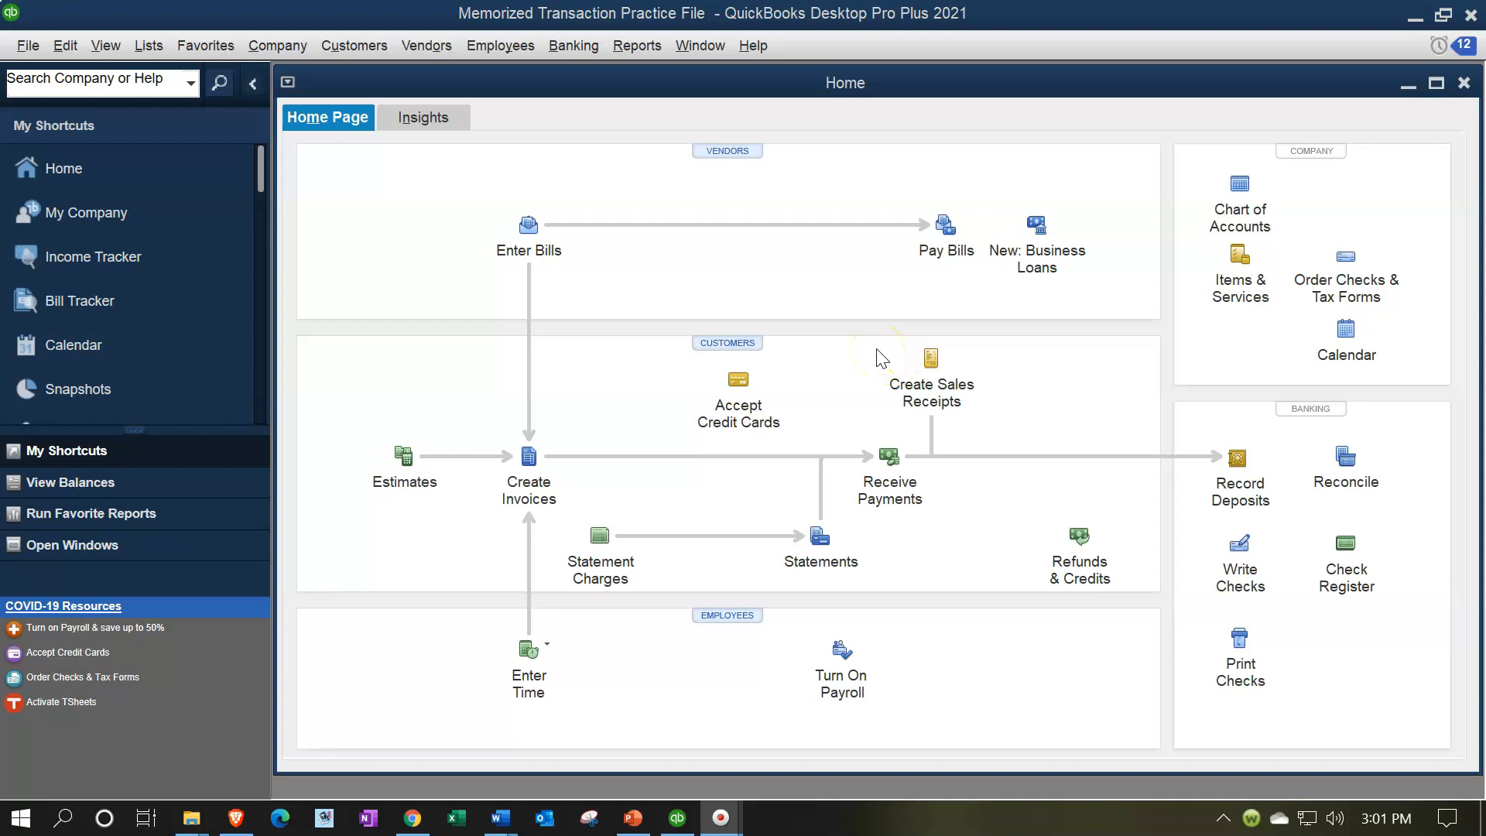
Step: Open the standard Balance Sheet report from the company and financial reports
click(646, 46)
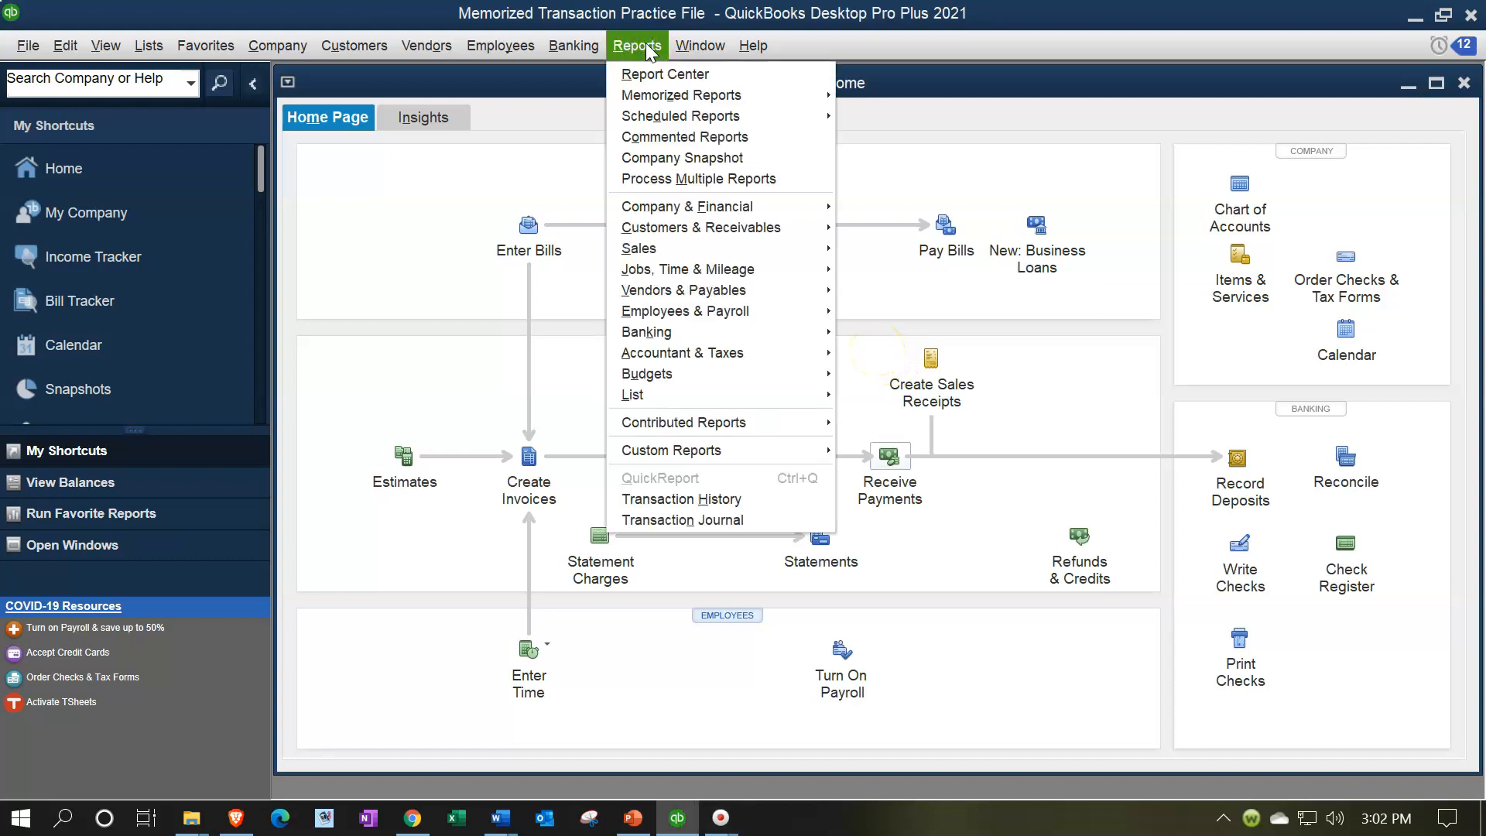
mouse_move(686, 219)
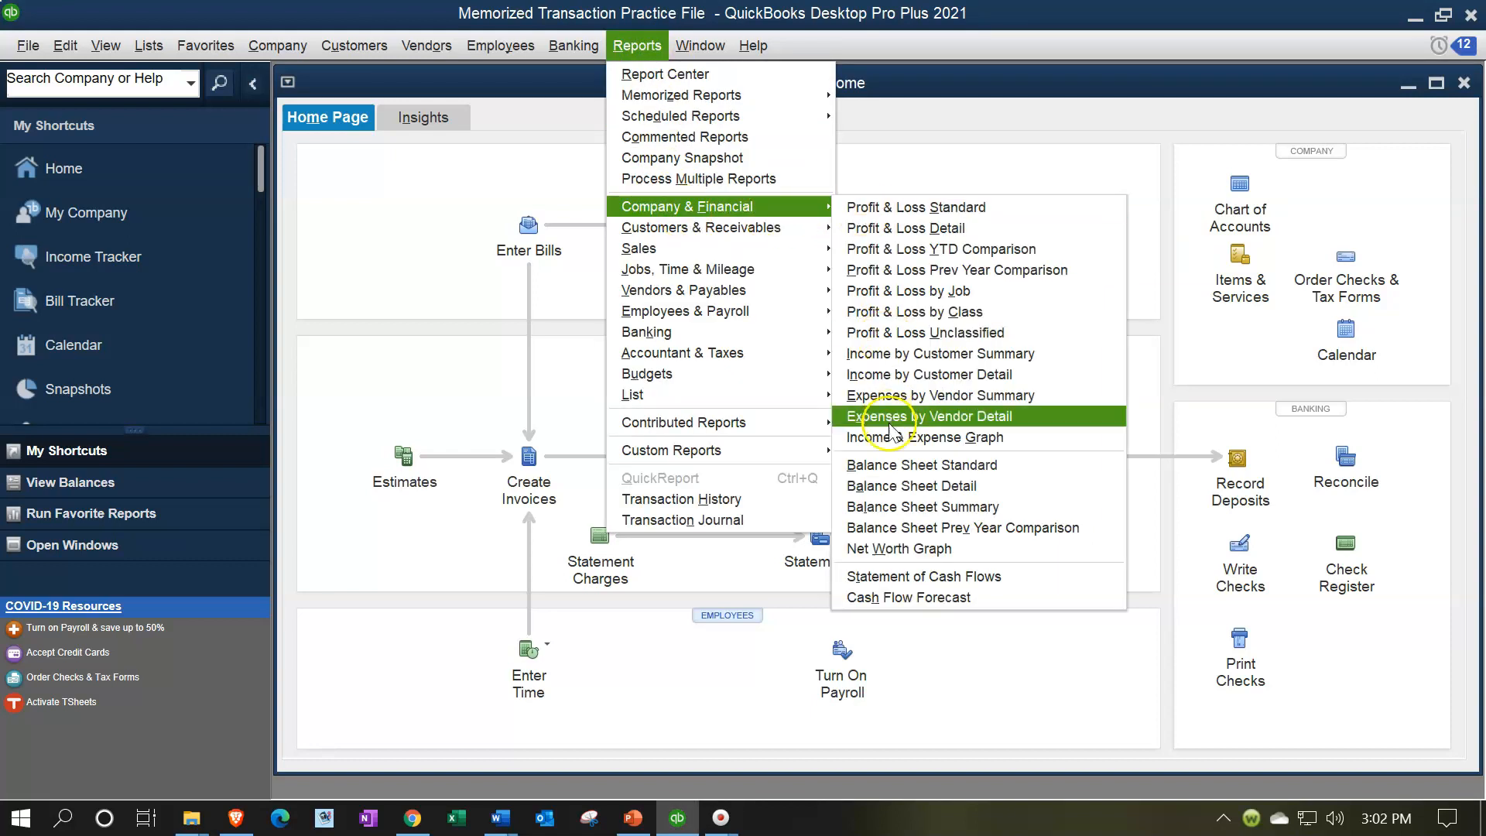
click(908, 465)
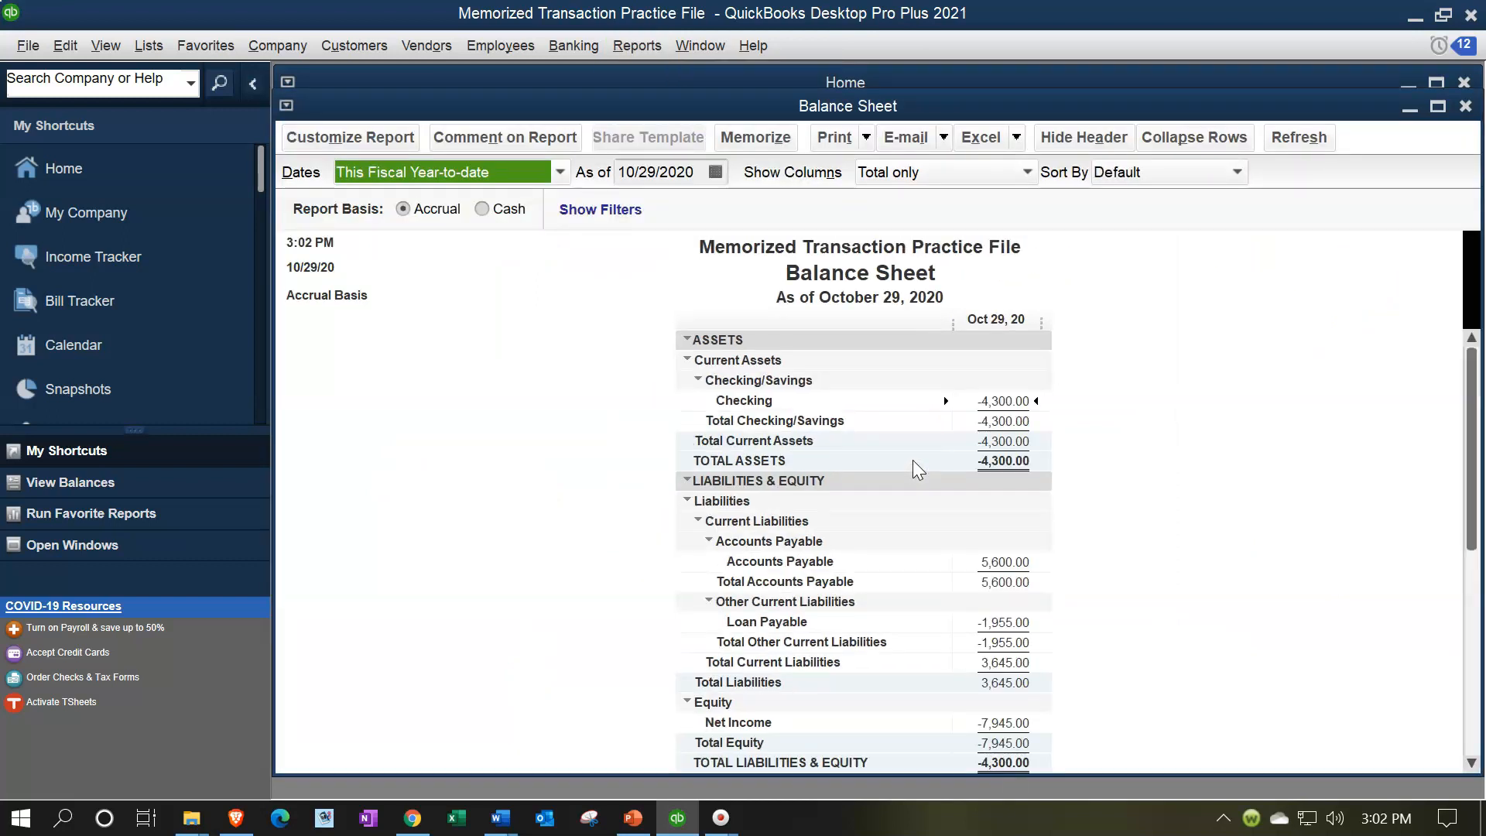
Step: Examine the transactions behind the Checking balance in the Balance Sheet, and close both reports
double_click(1011, 401)
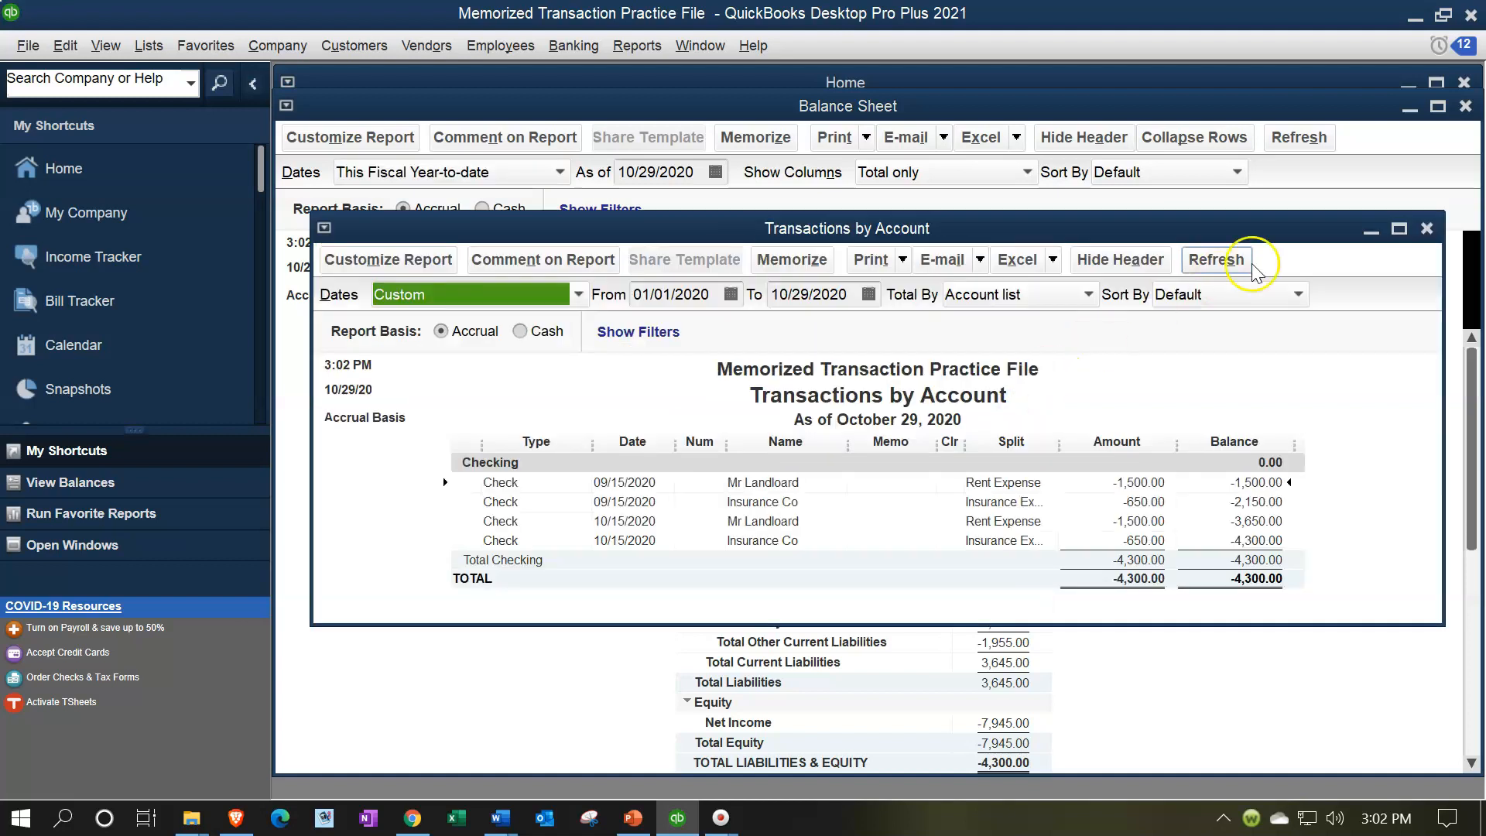
click(1399, 229)
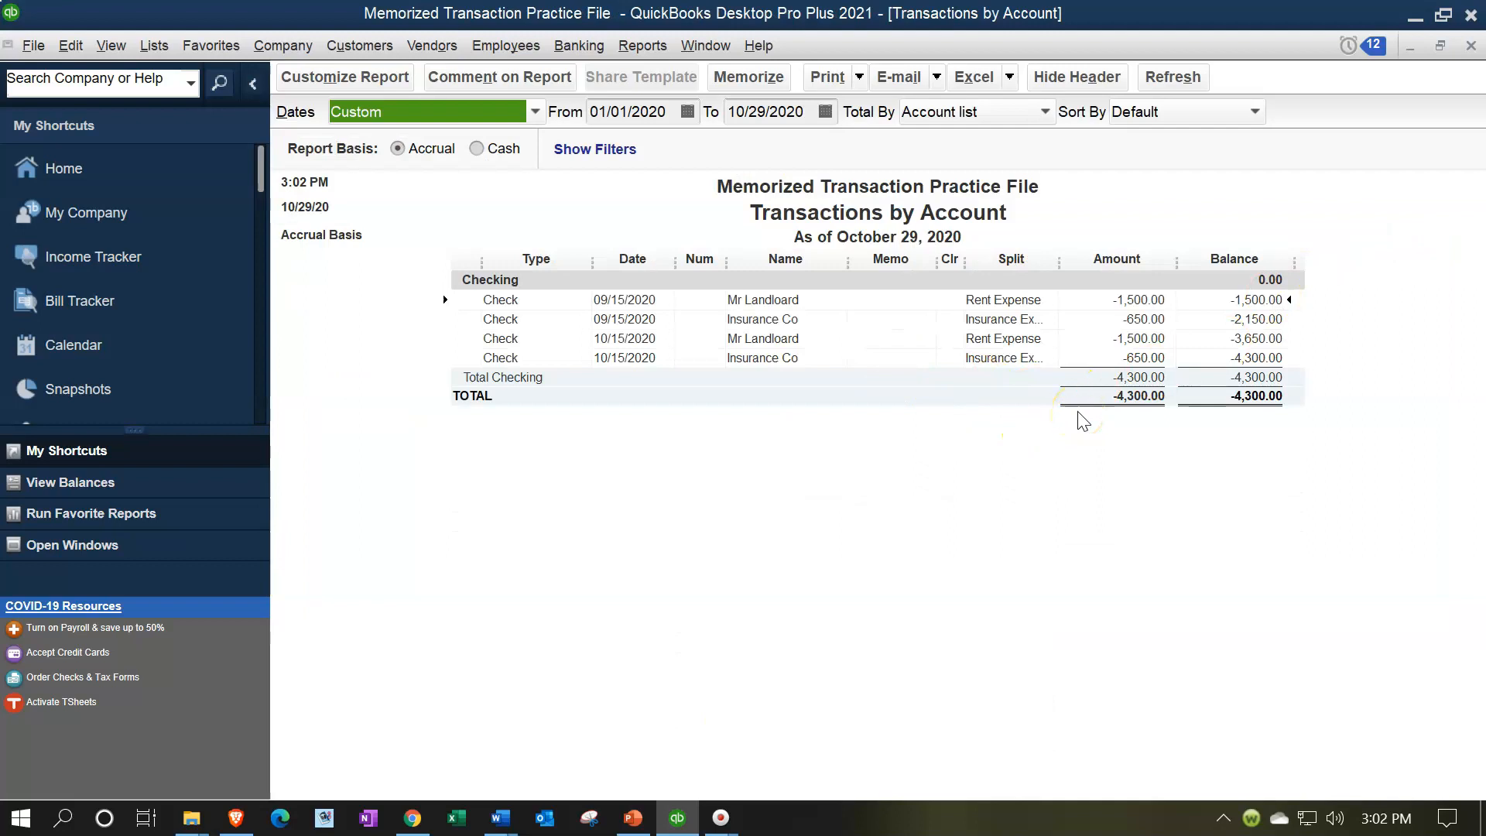
click(1144, 359)
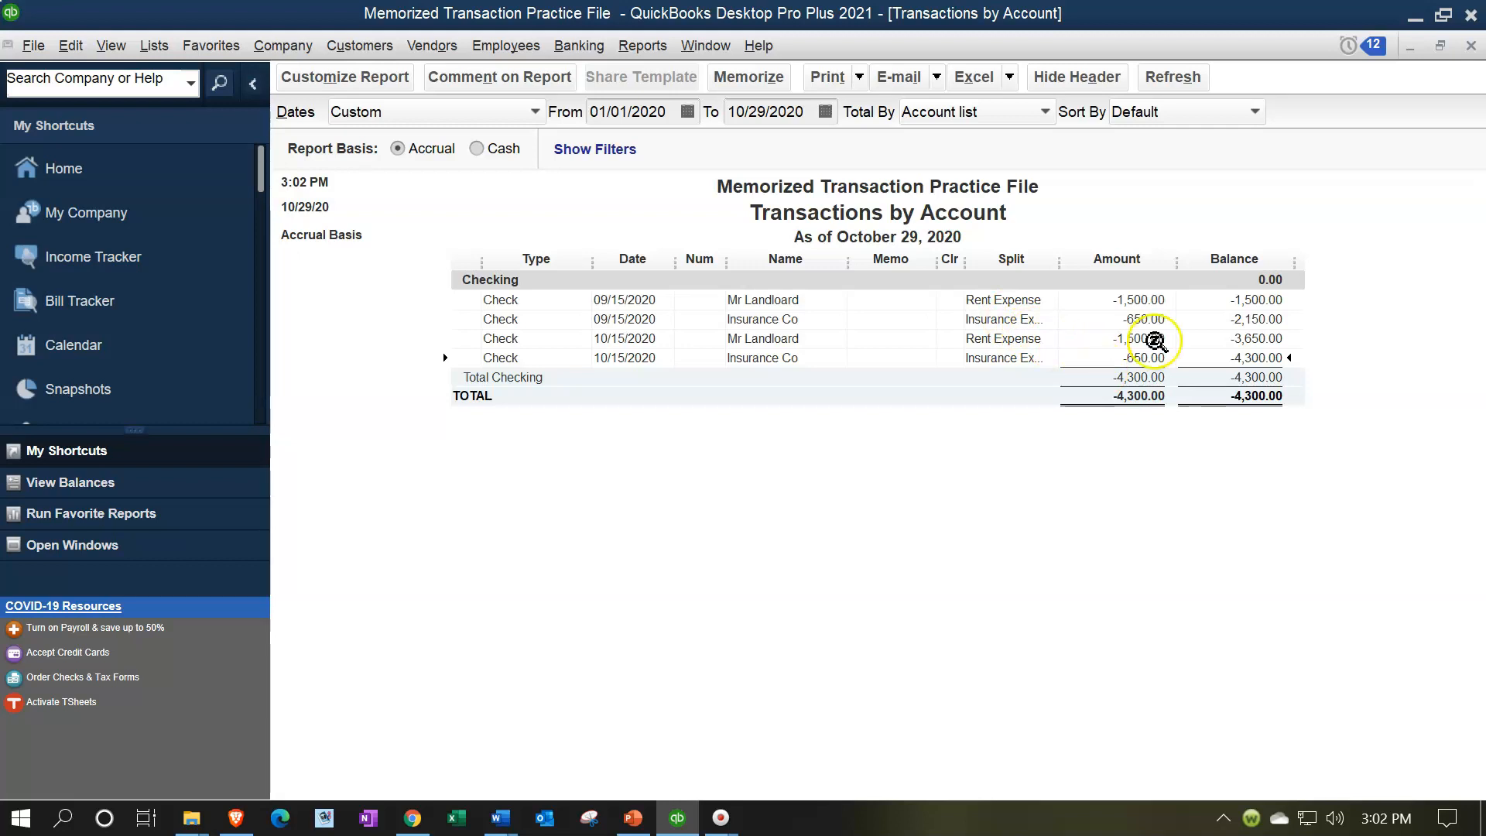
click(1471, 45)
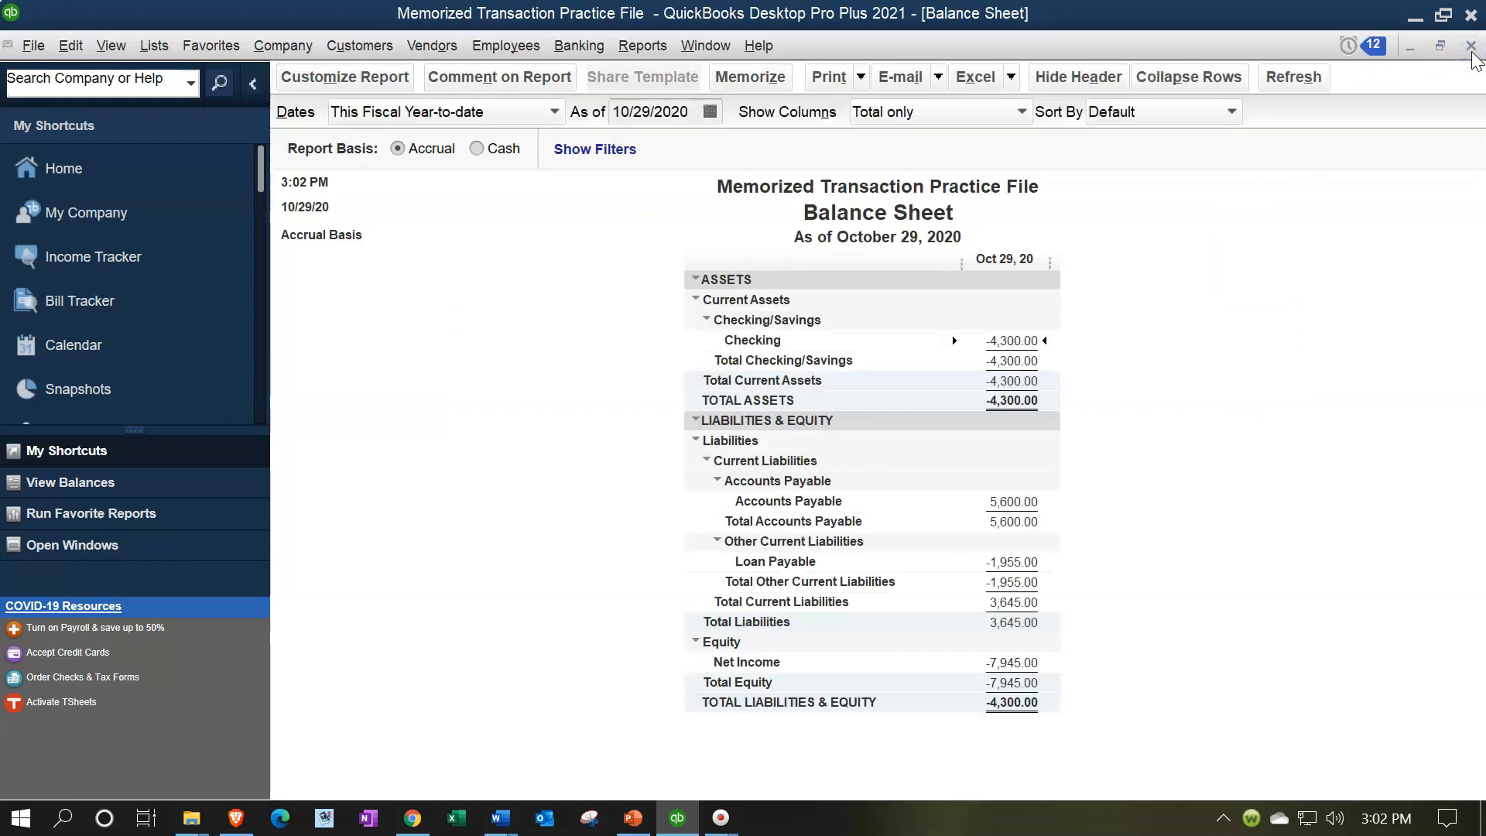
click(1471, 45)
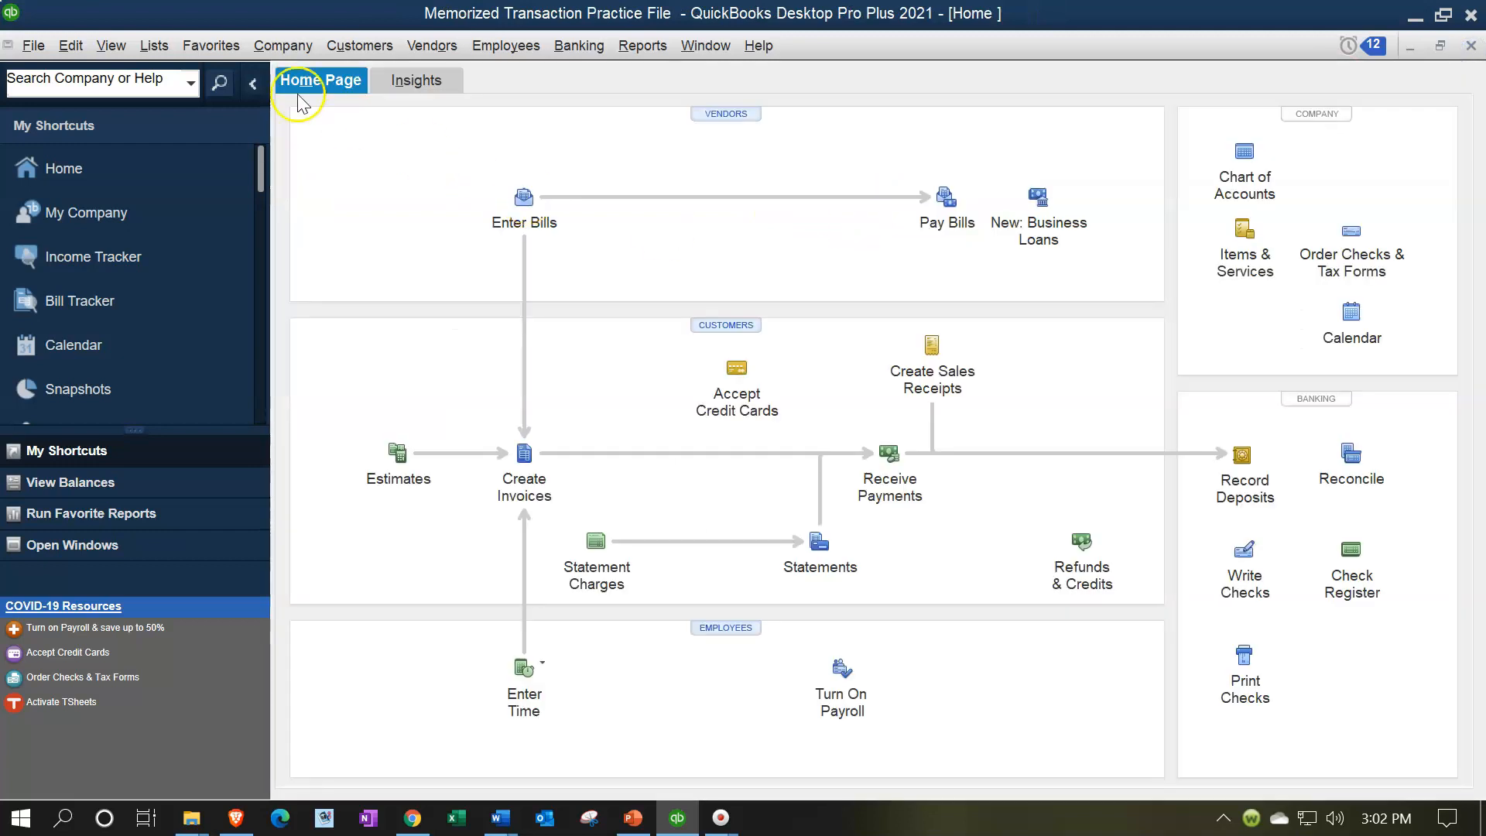
Step: Show the open window list, and start a new check from the Checking account dated 09/15/2020
click(111, 46)
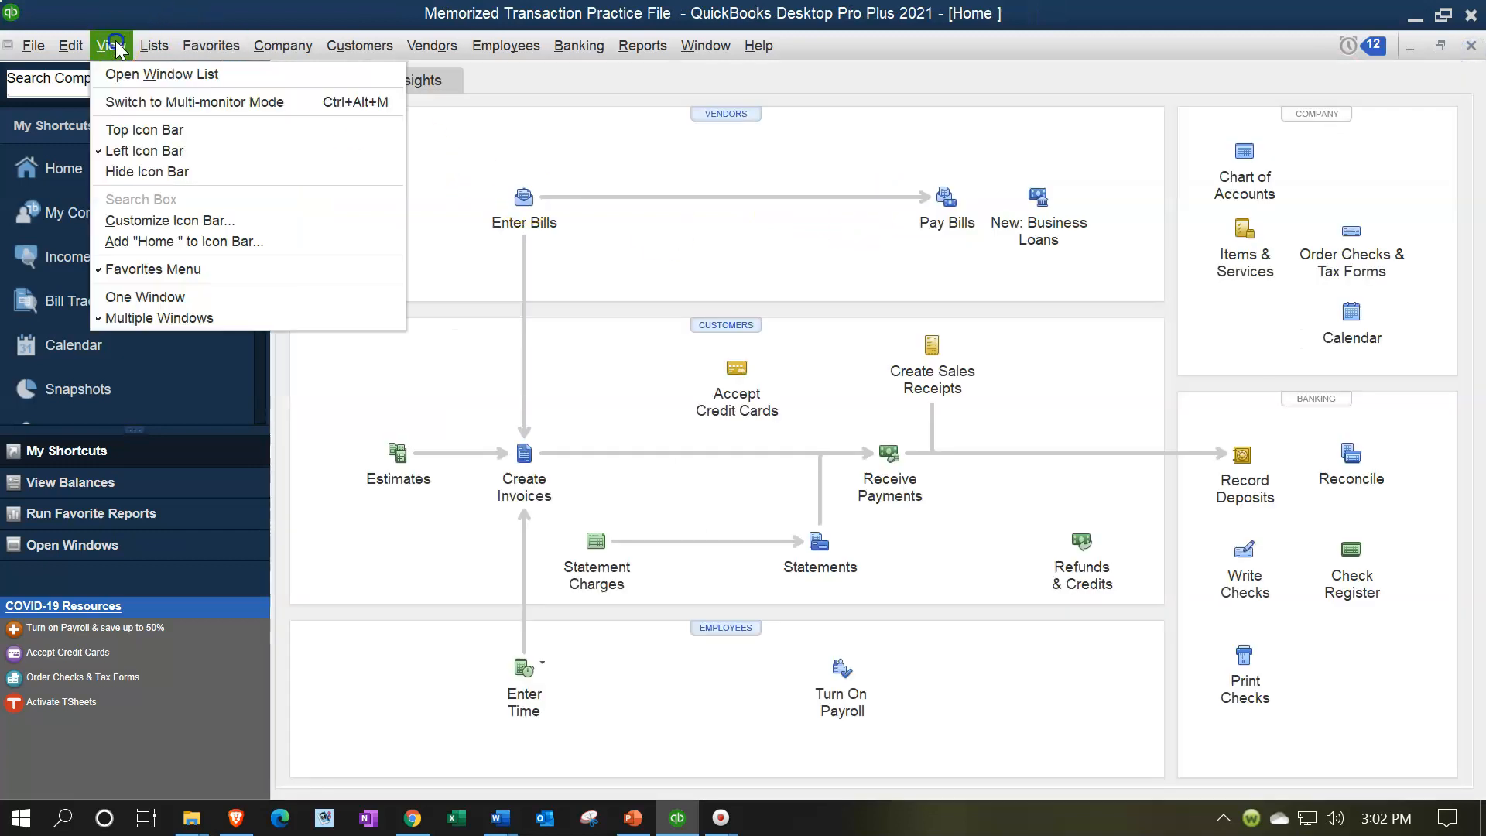
click(136, 75)
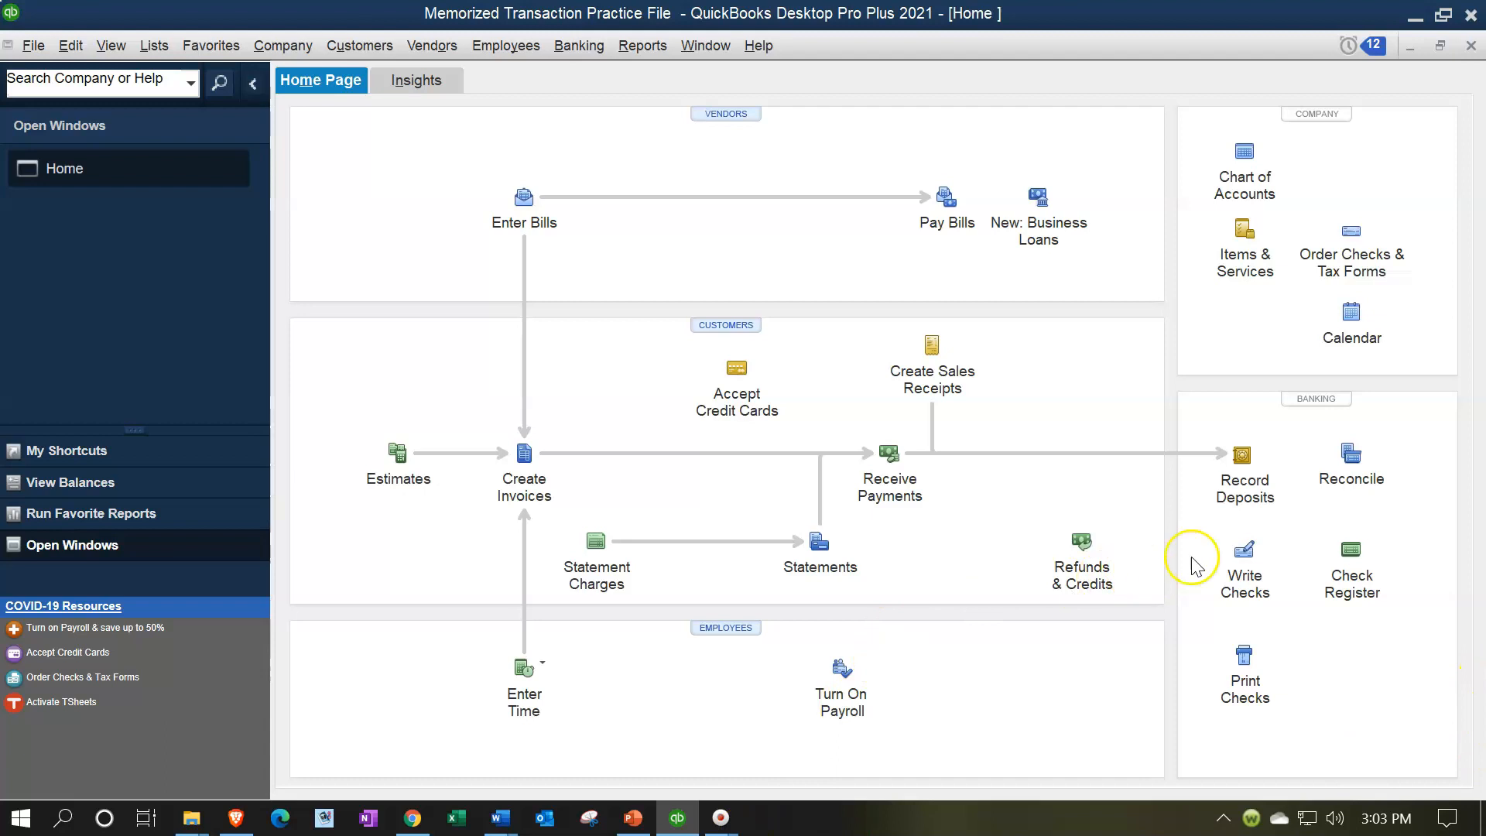
click(1244, 553)
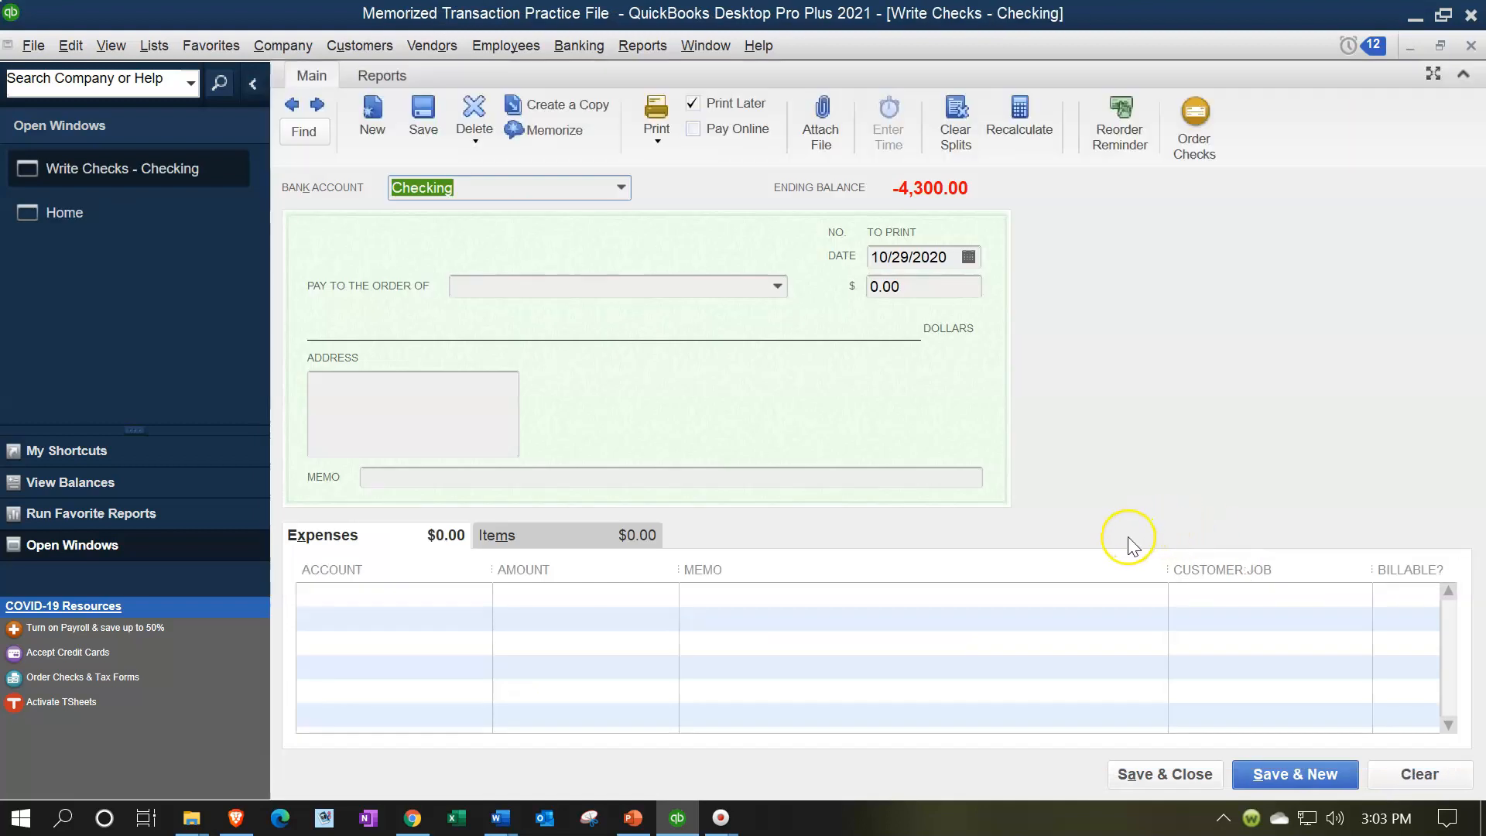
key(Tab)
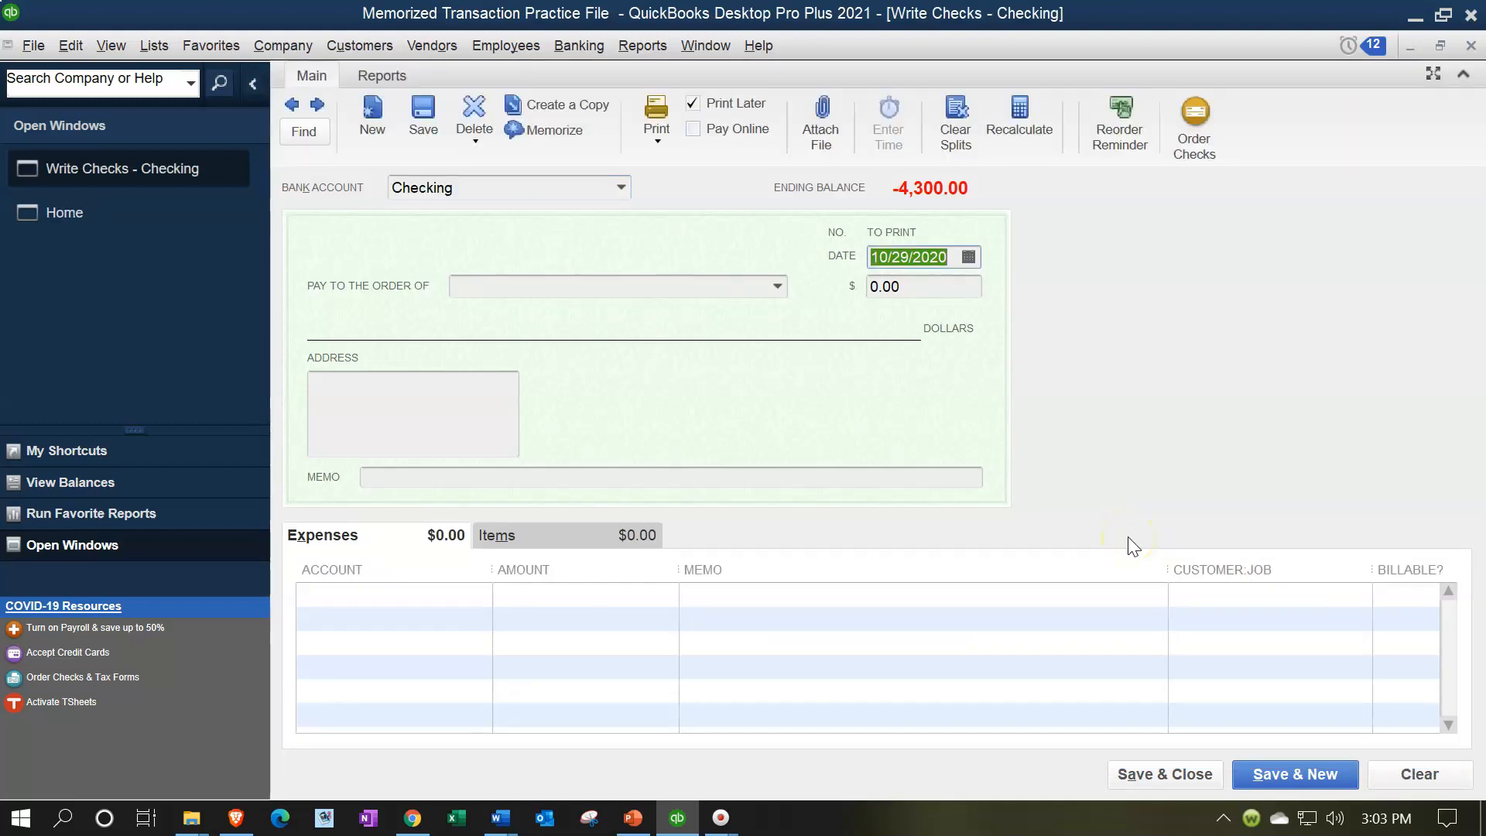
key(Tab)
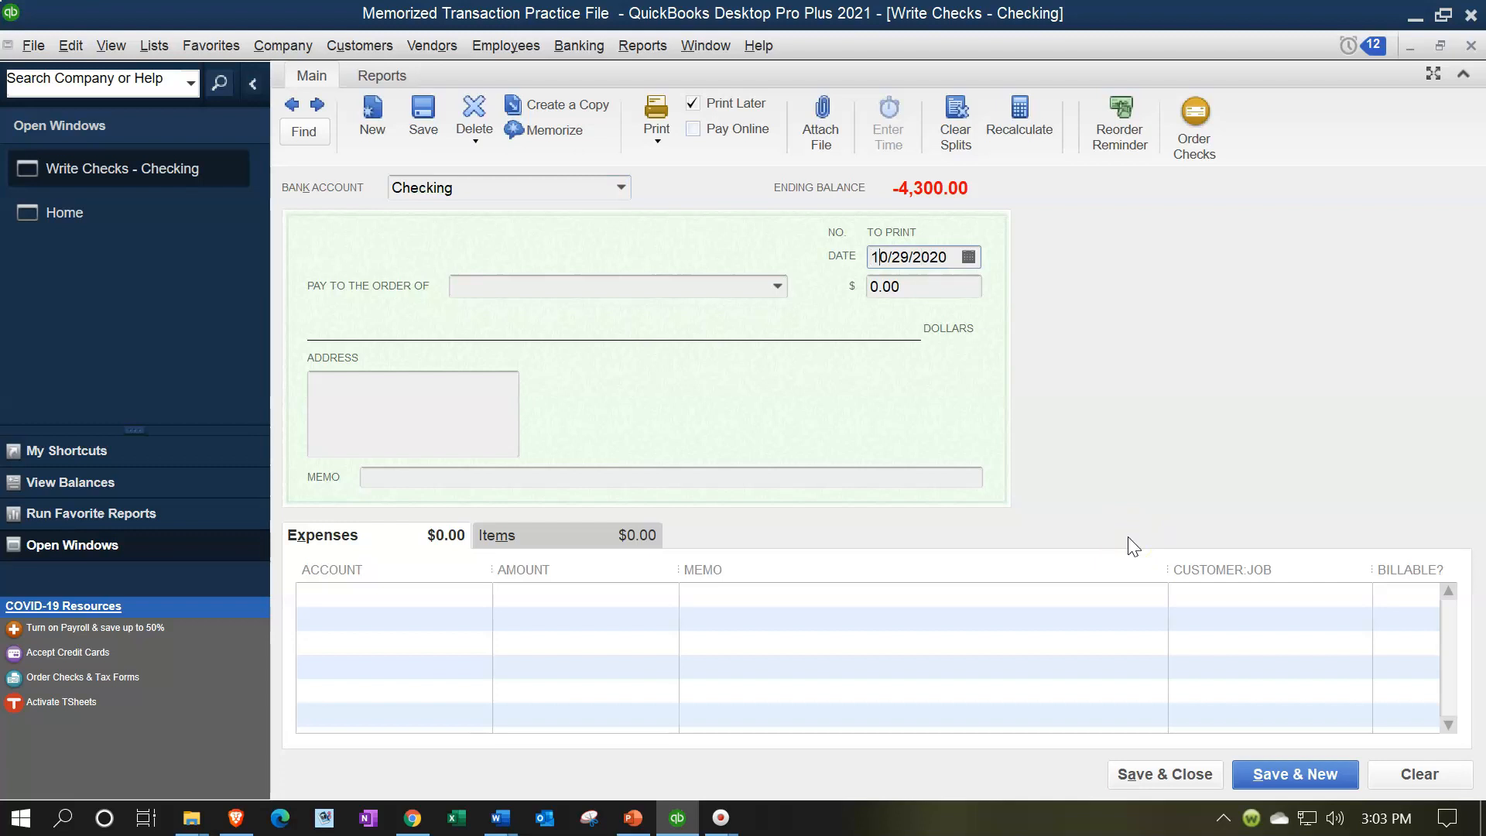
key(Delete)
key(Delete)
text(15)
key(BackSpace)
key(BackSpace)
text(09)
key(Tab)
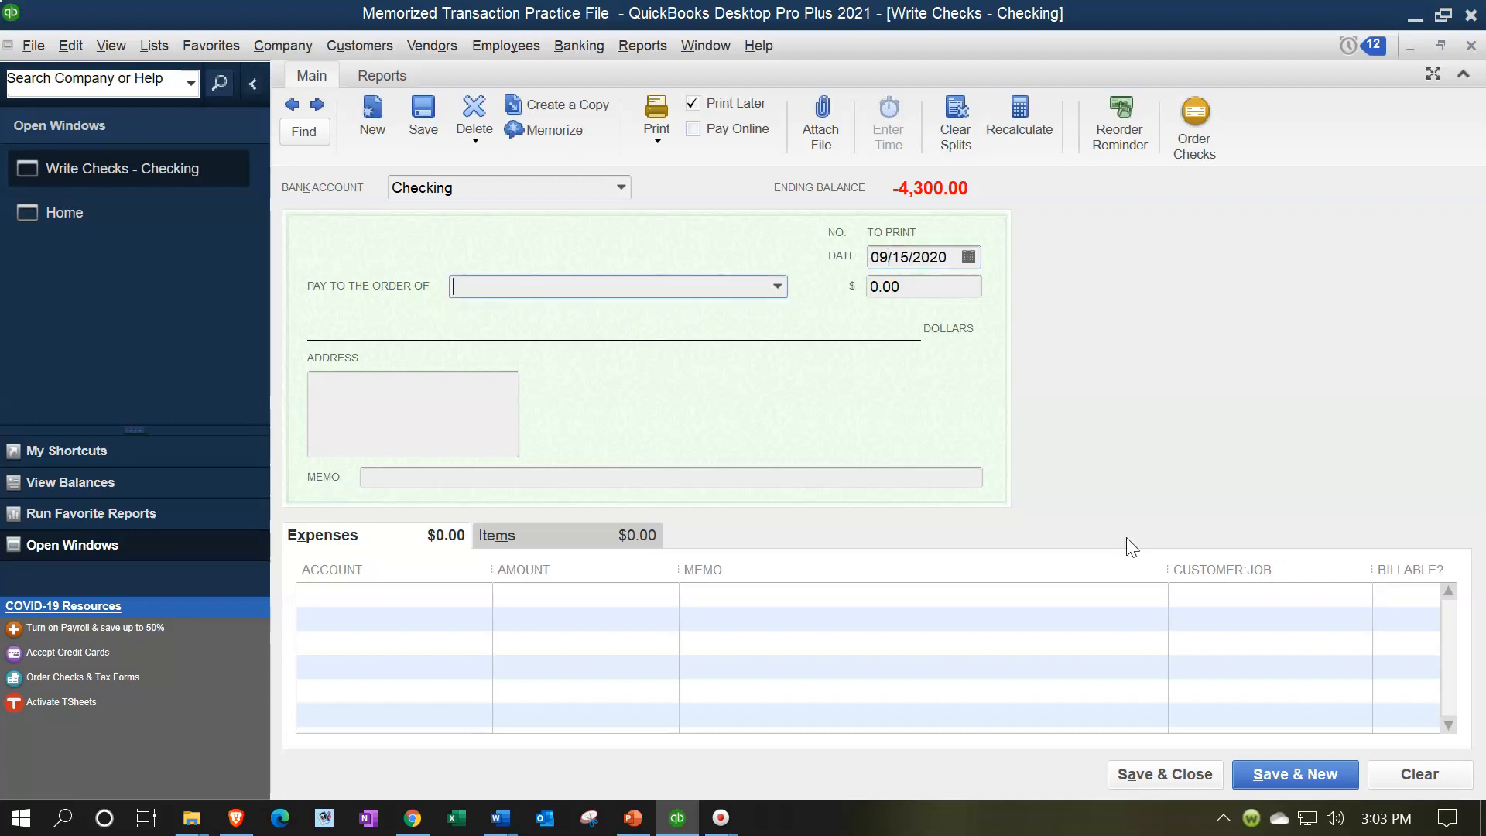
Step: Make the check payable to Bank For Loan, and continue writing it instead of going to Pay Bills
text(l)
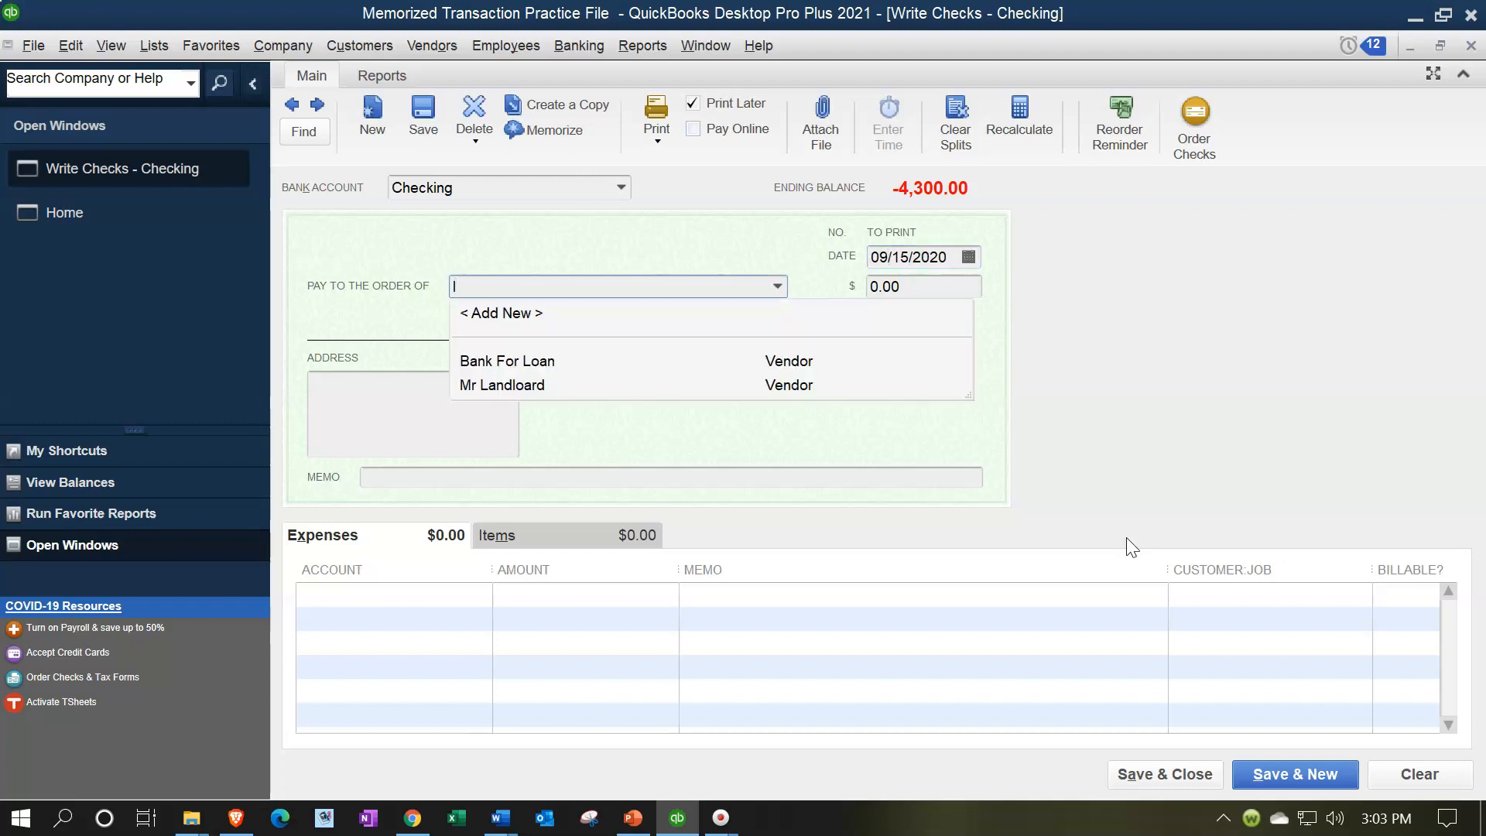
text(oa)
key(BackSpace)
key(BackSpace)
key(BackSpace)
text(Ban)
key(Tab)
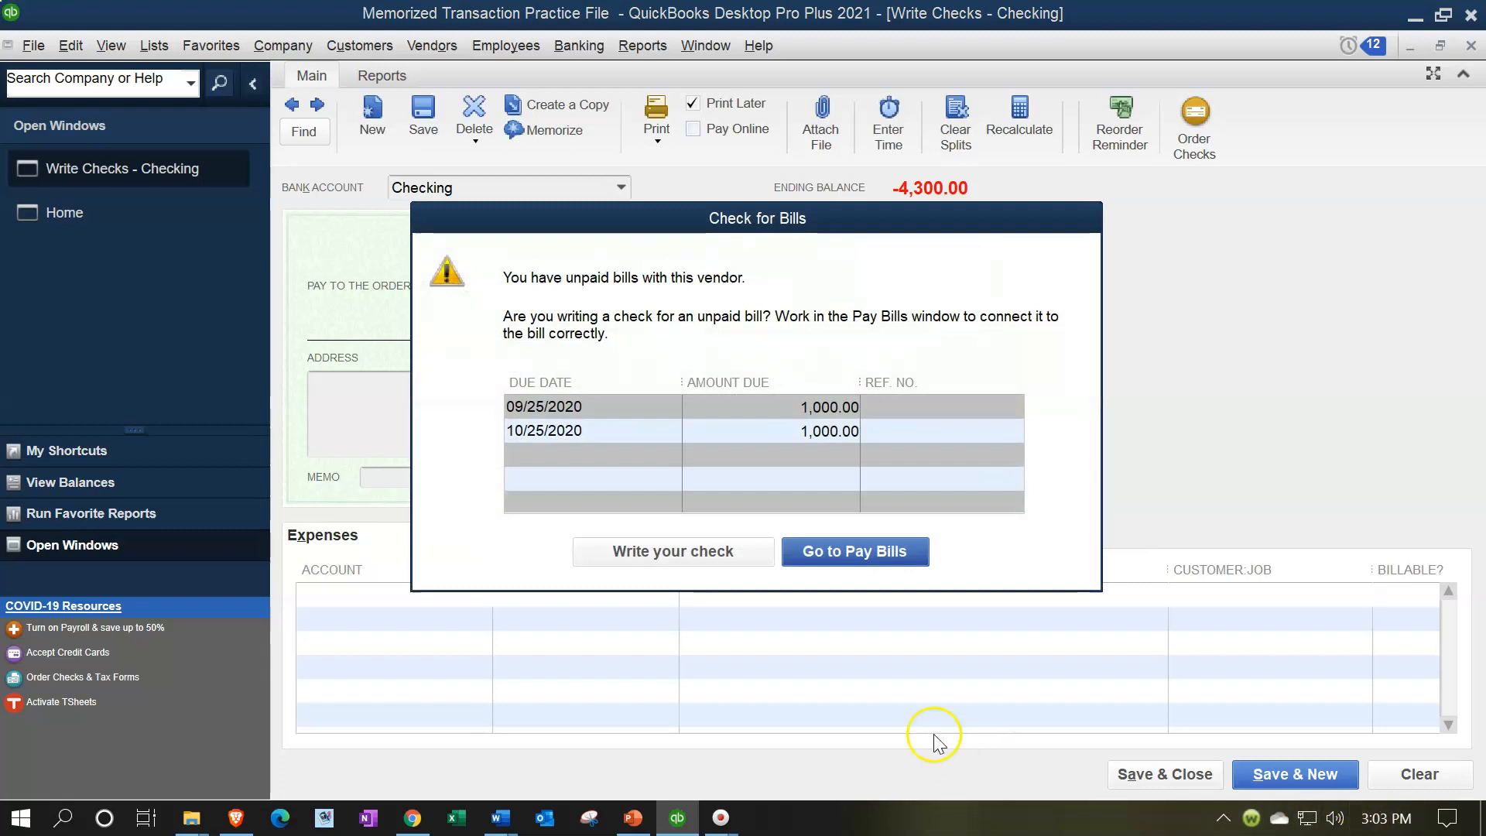
click(675, 549)
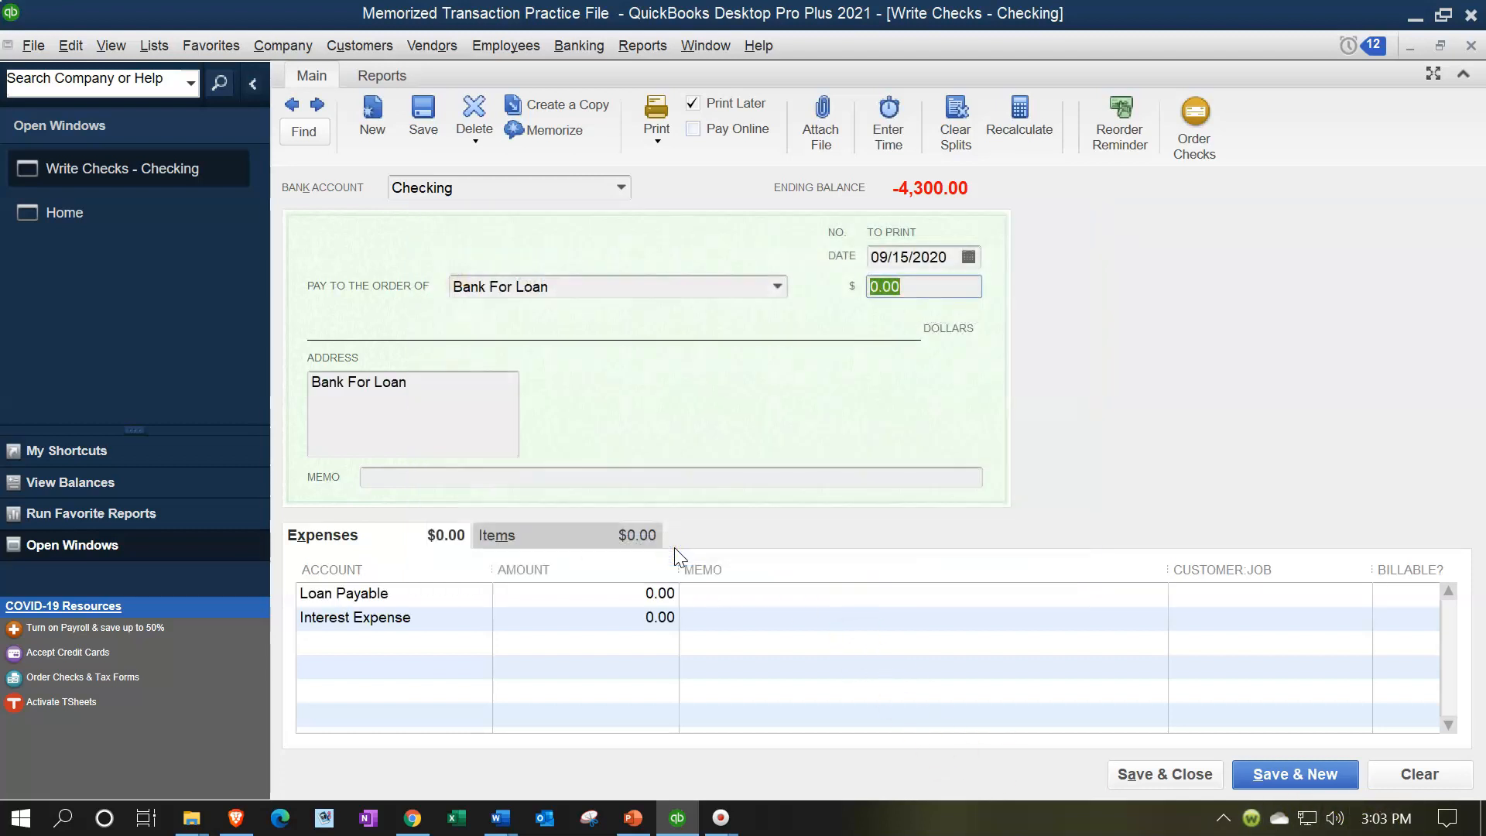
Step: Set the check amount to 1,500.00, and split it into 1,400.00 for Loan Payable and 100.00 for Interest Expense
text(1500)
key(Tab)
key(Tab)
key(Tab)
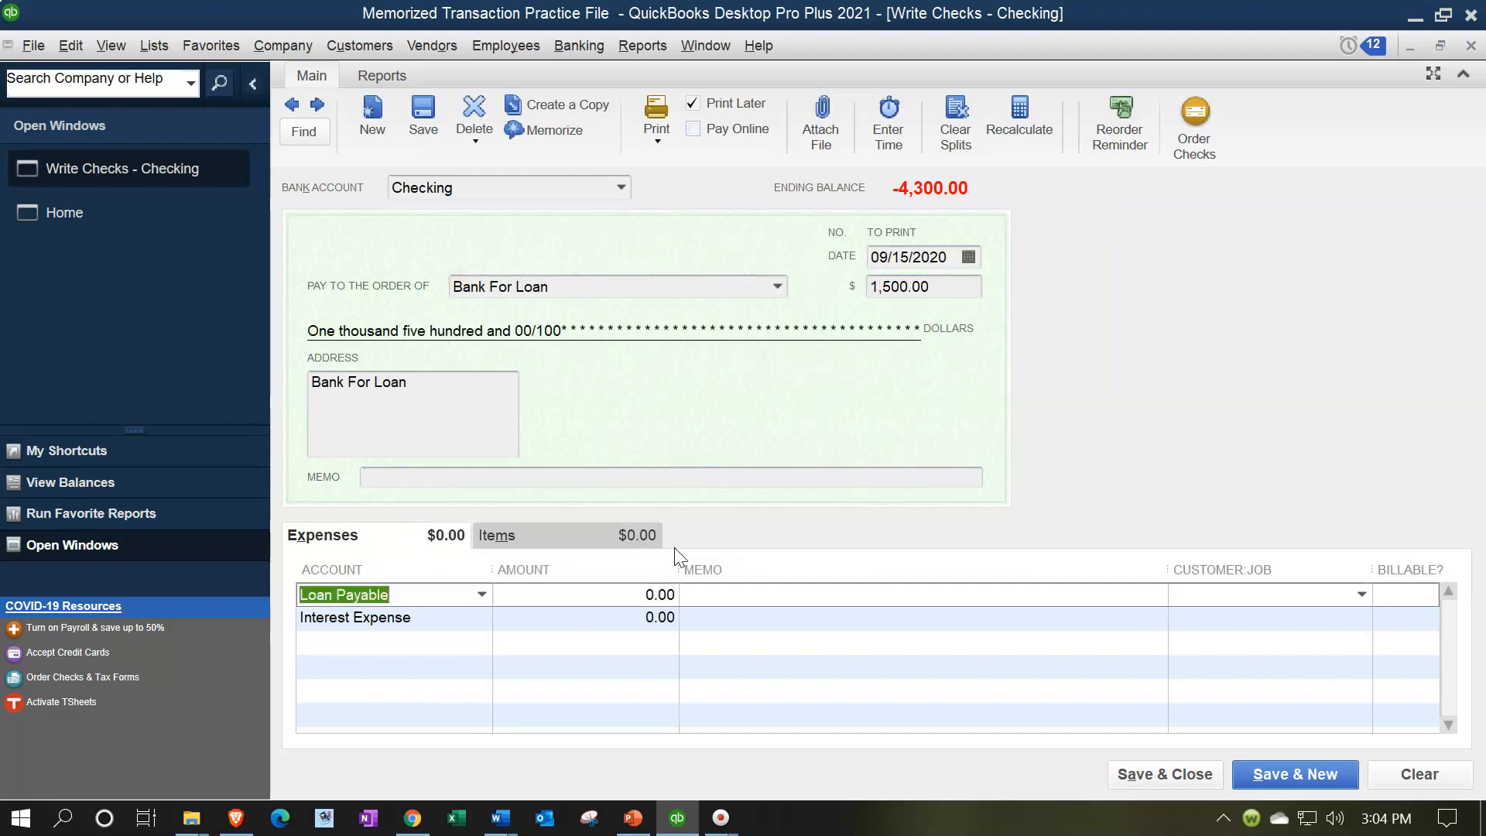
key(Tab)
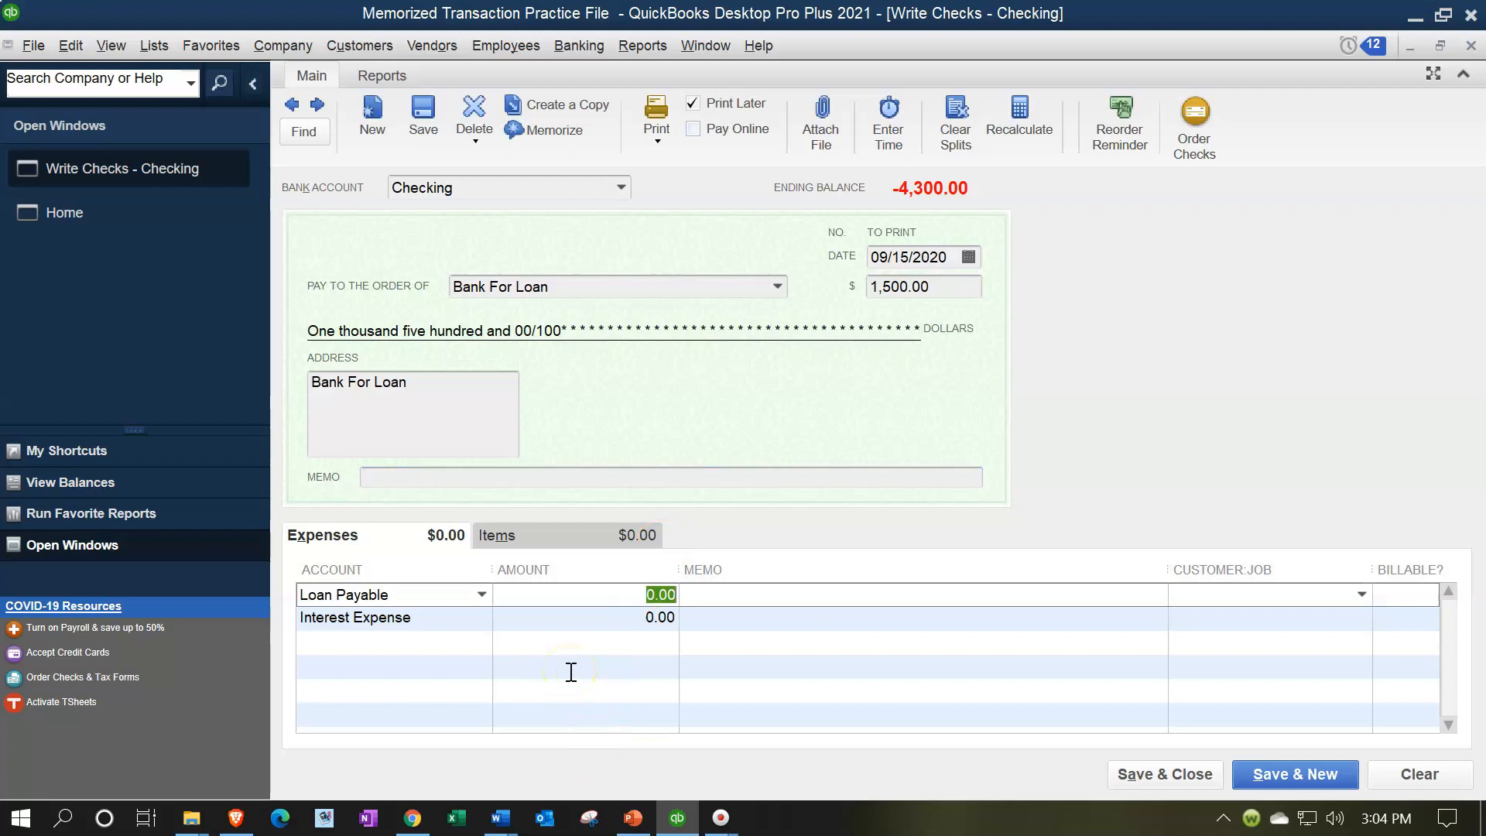
text(1)
text(400)
key(Tab)
key(Tab)
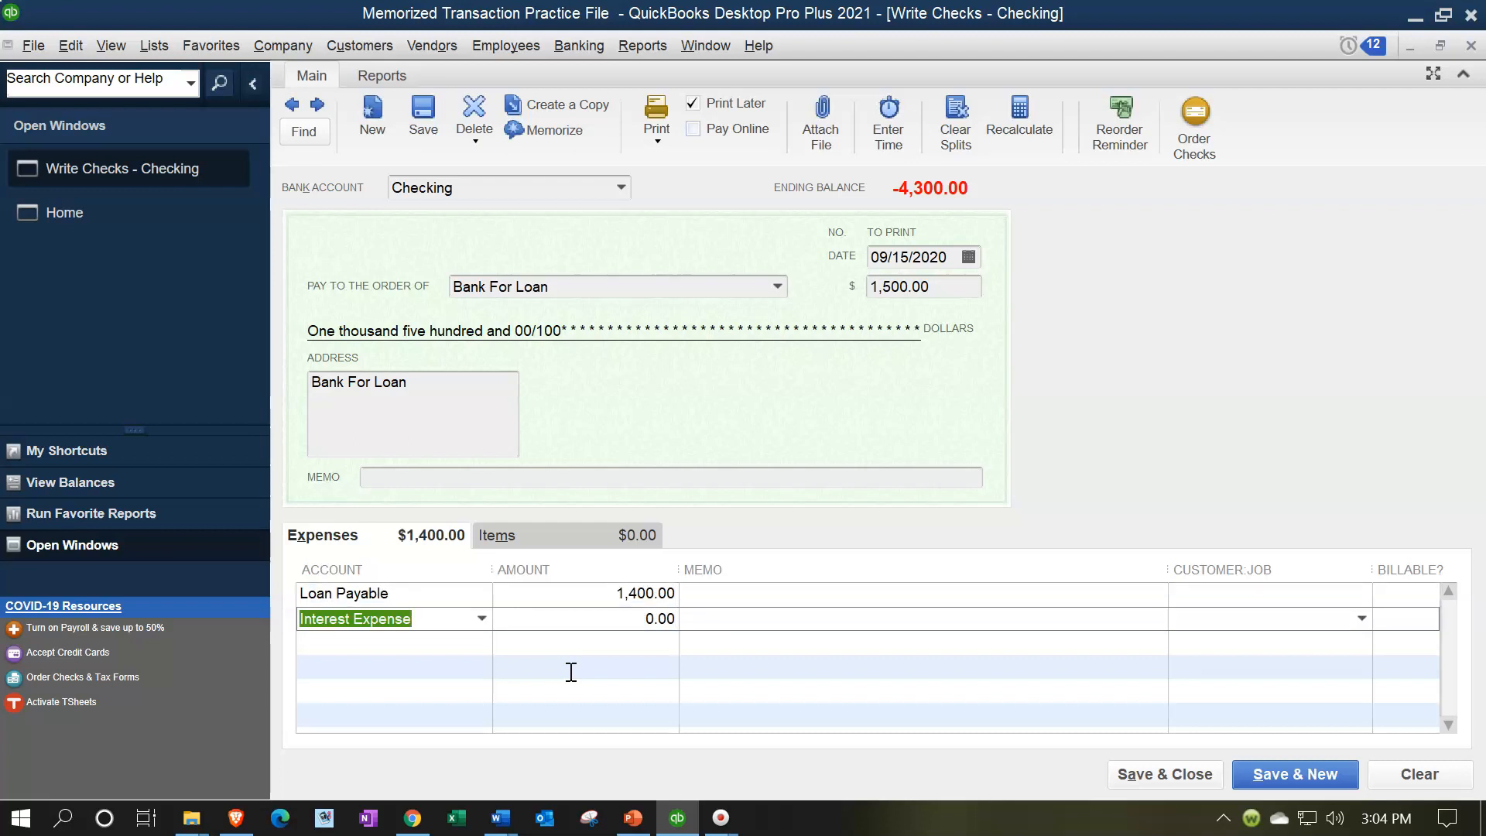
key(Tab)
text(100)
key(Tab)
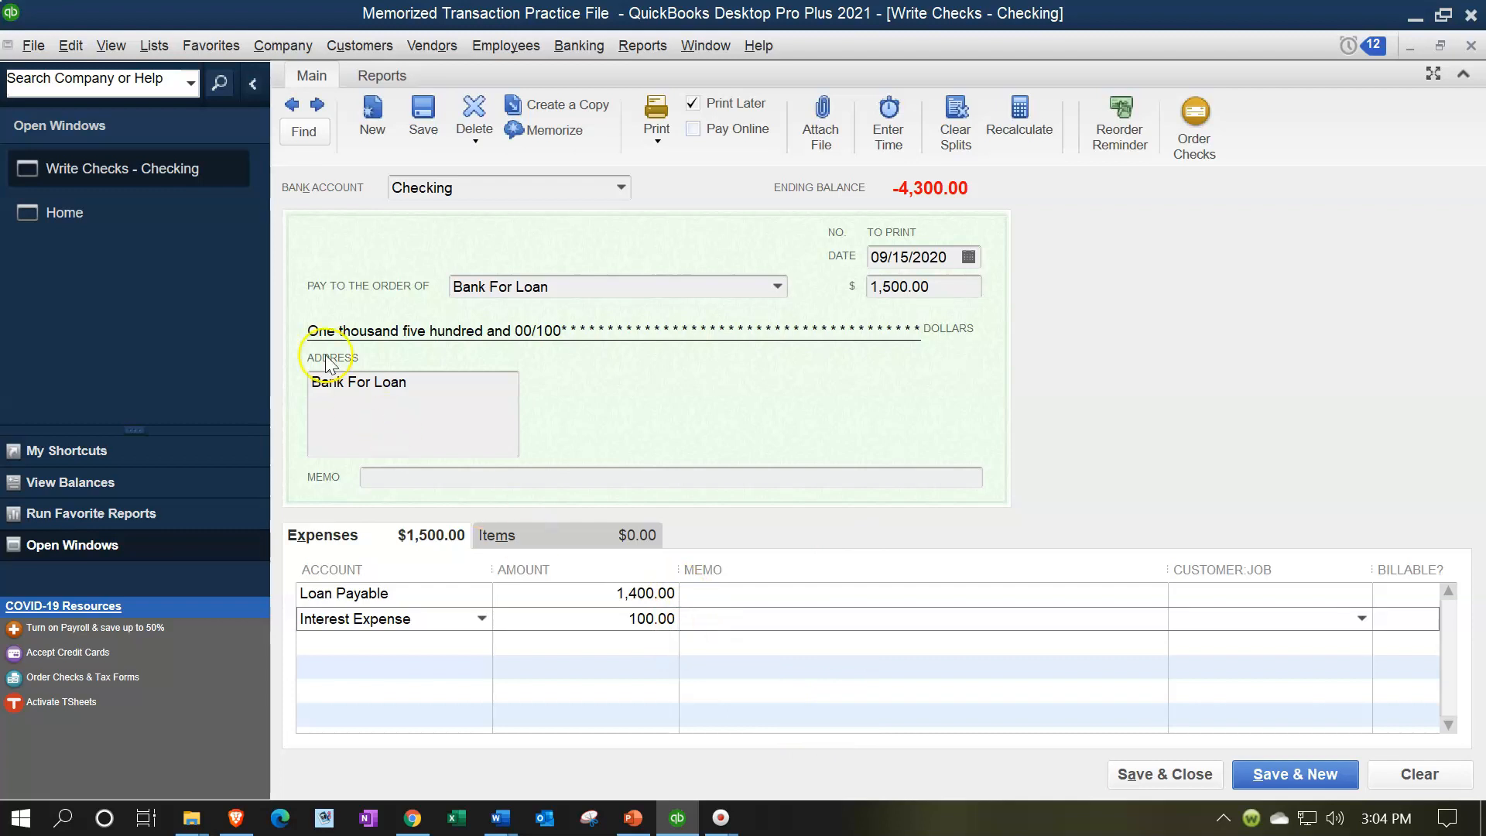
Step: Memorize the check as an added entry, without replacing the existing Bank For Loan one, and name it Loan Payment Check
click(65, 58)
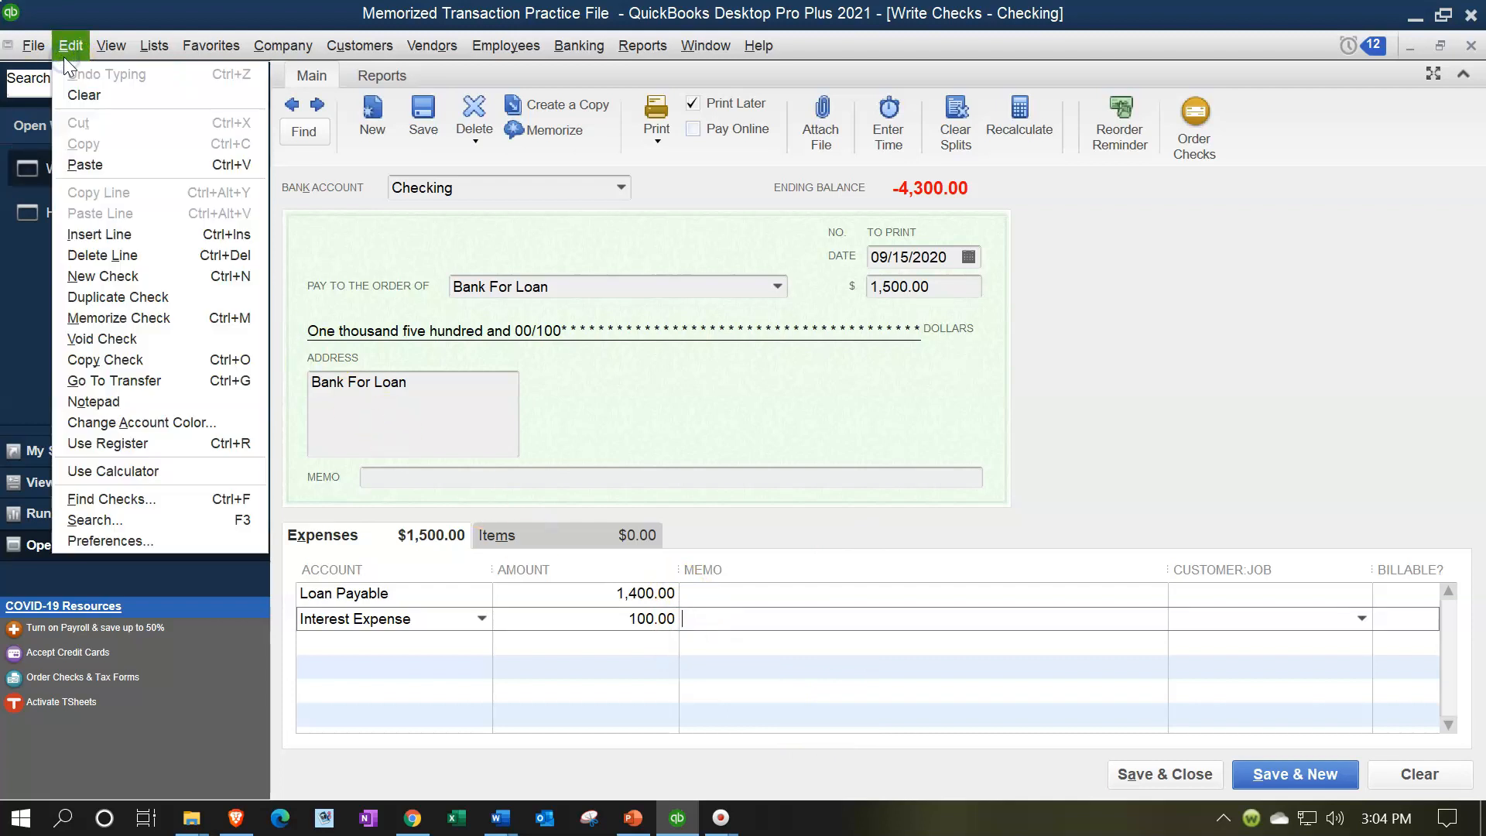
click(137, 315)
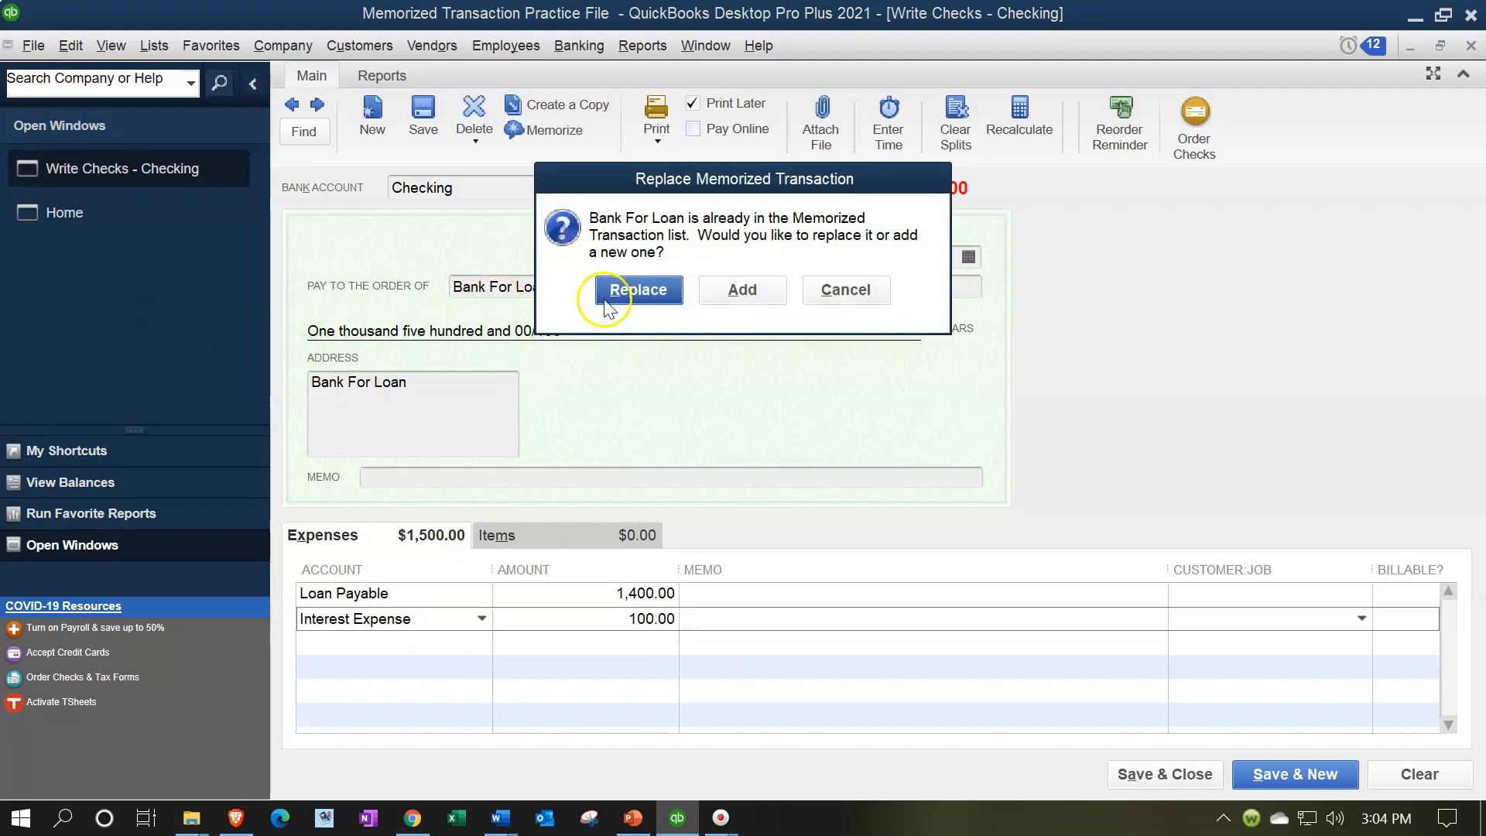
click(748, 296)
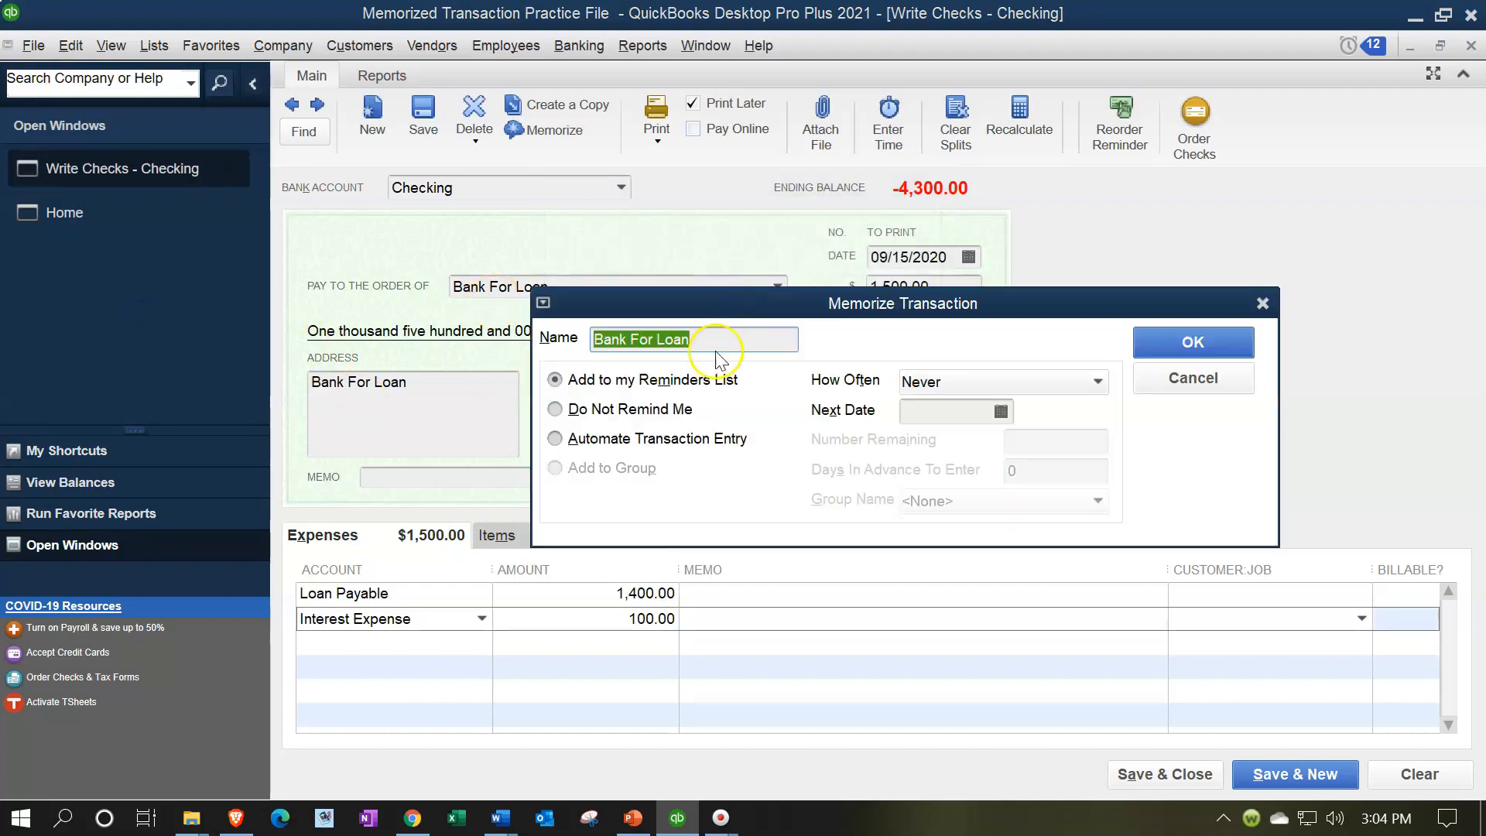
click(713, 335)
drag(713, 335, 483, 341)
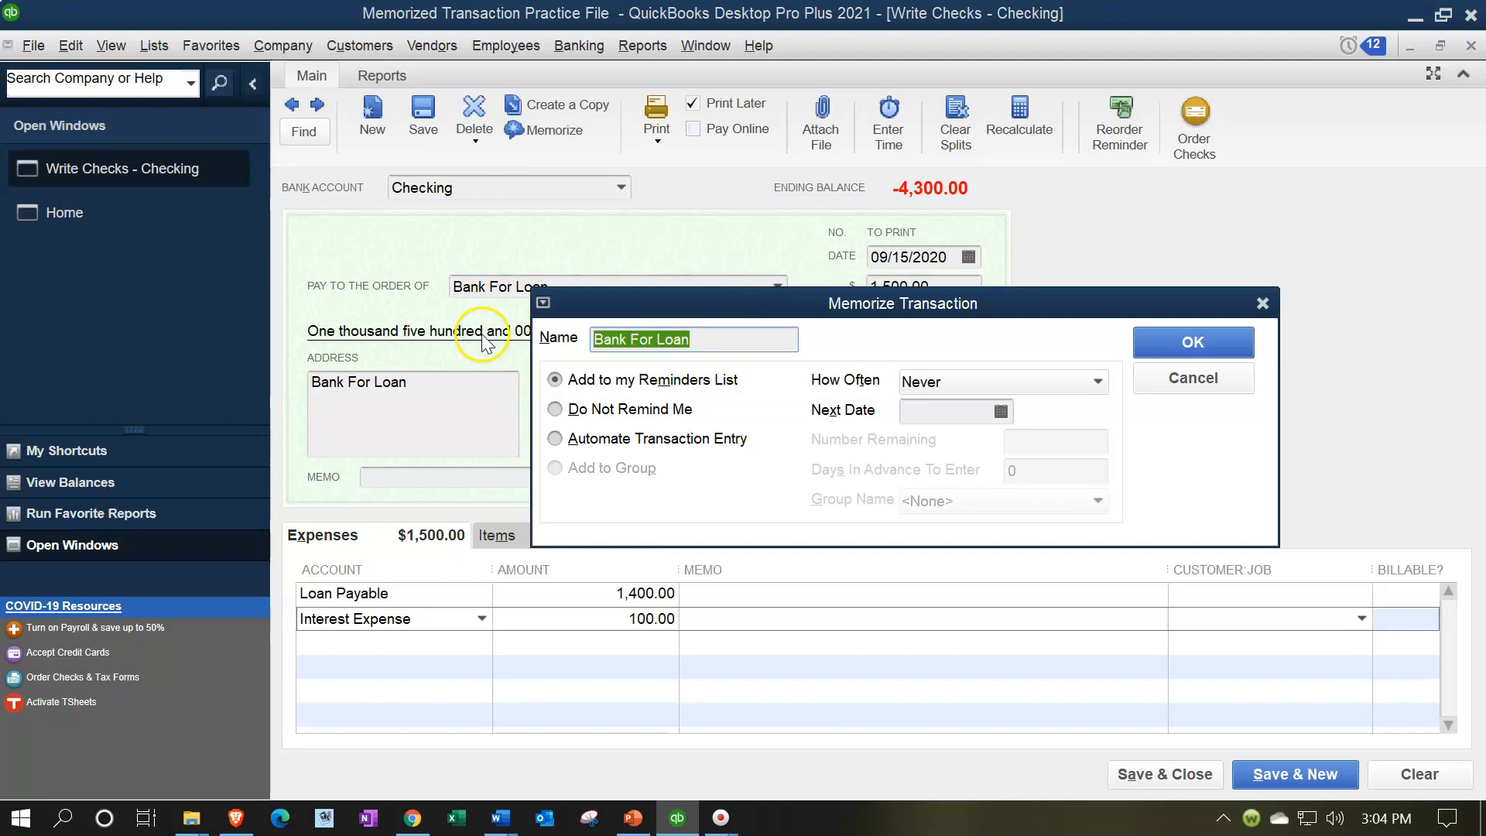
text(Loan Payment )
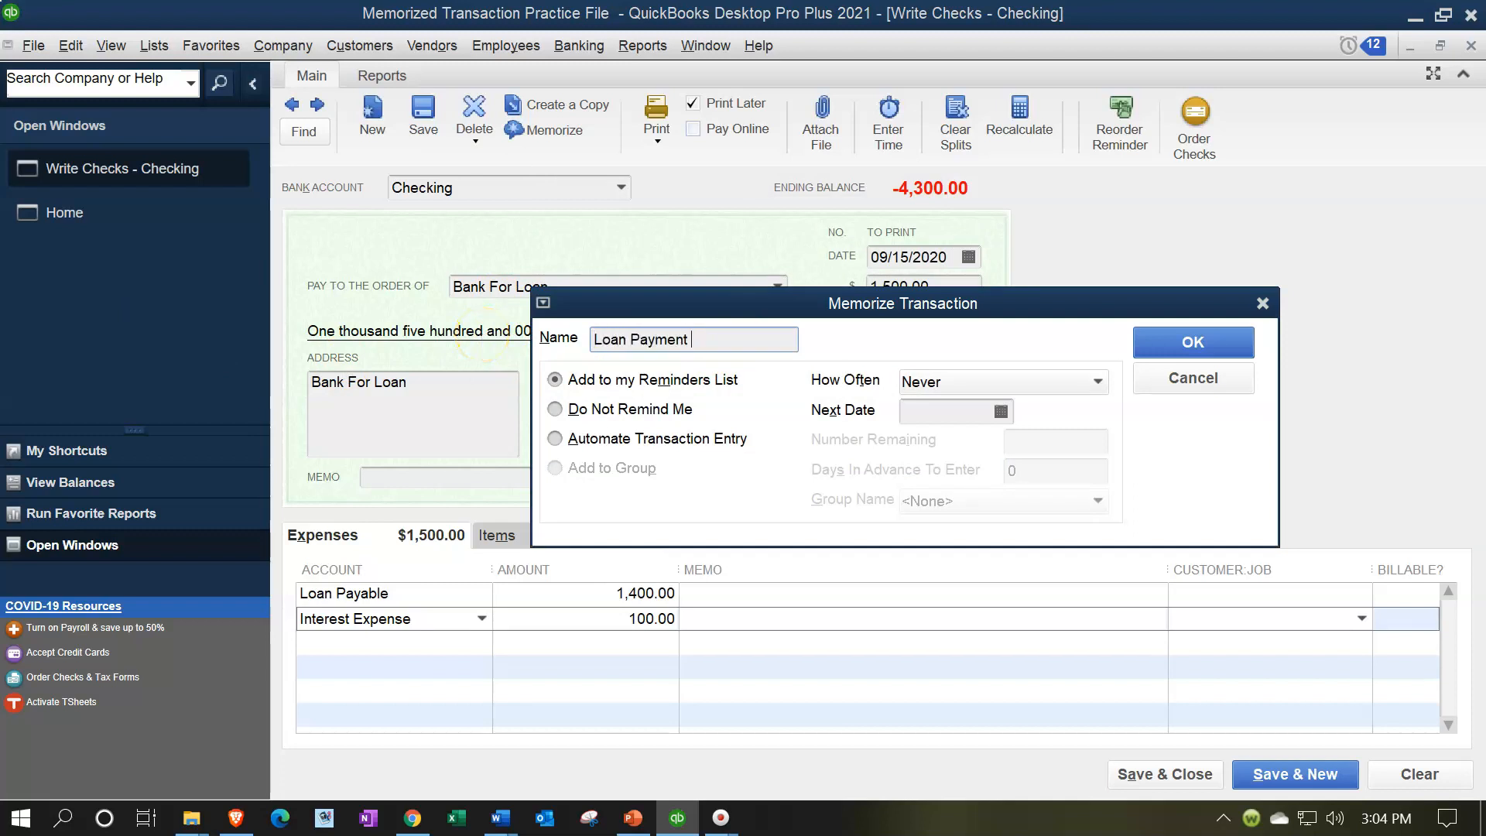
text(Check)
key(Tab)
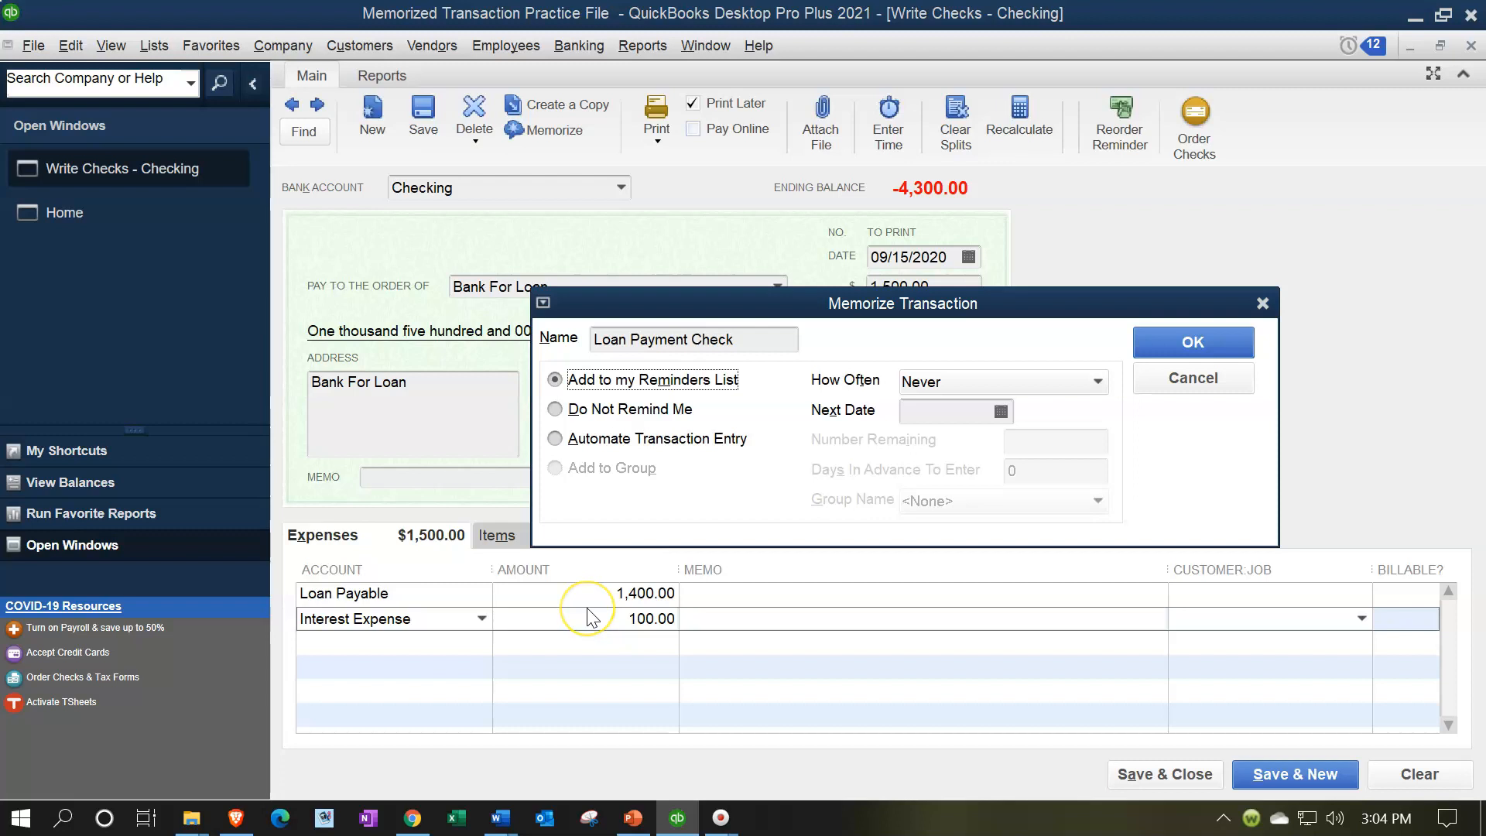
Step: Set the Loan Payment Check reminder to Monthly with next date 10/15/2020, confirm it, and save and close the check
click(1084, 381)
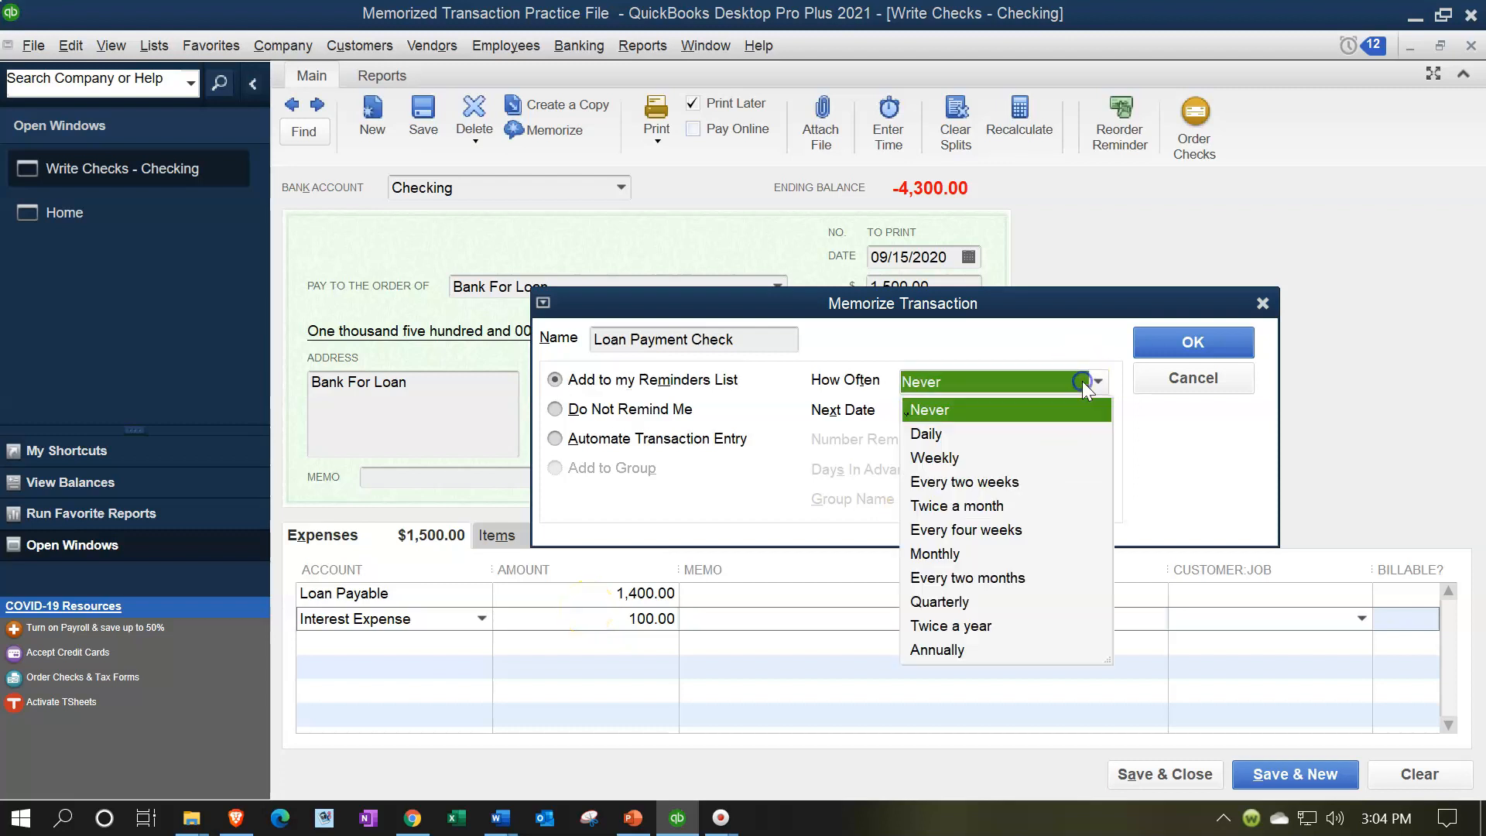
click(950, 553)
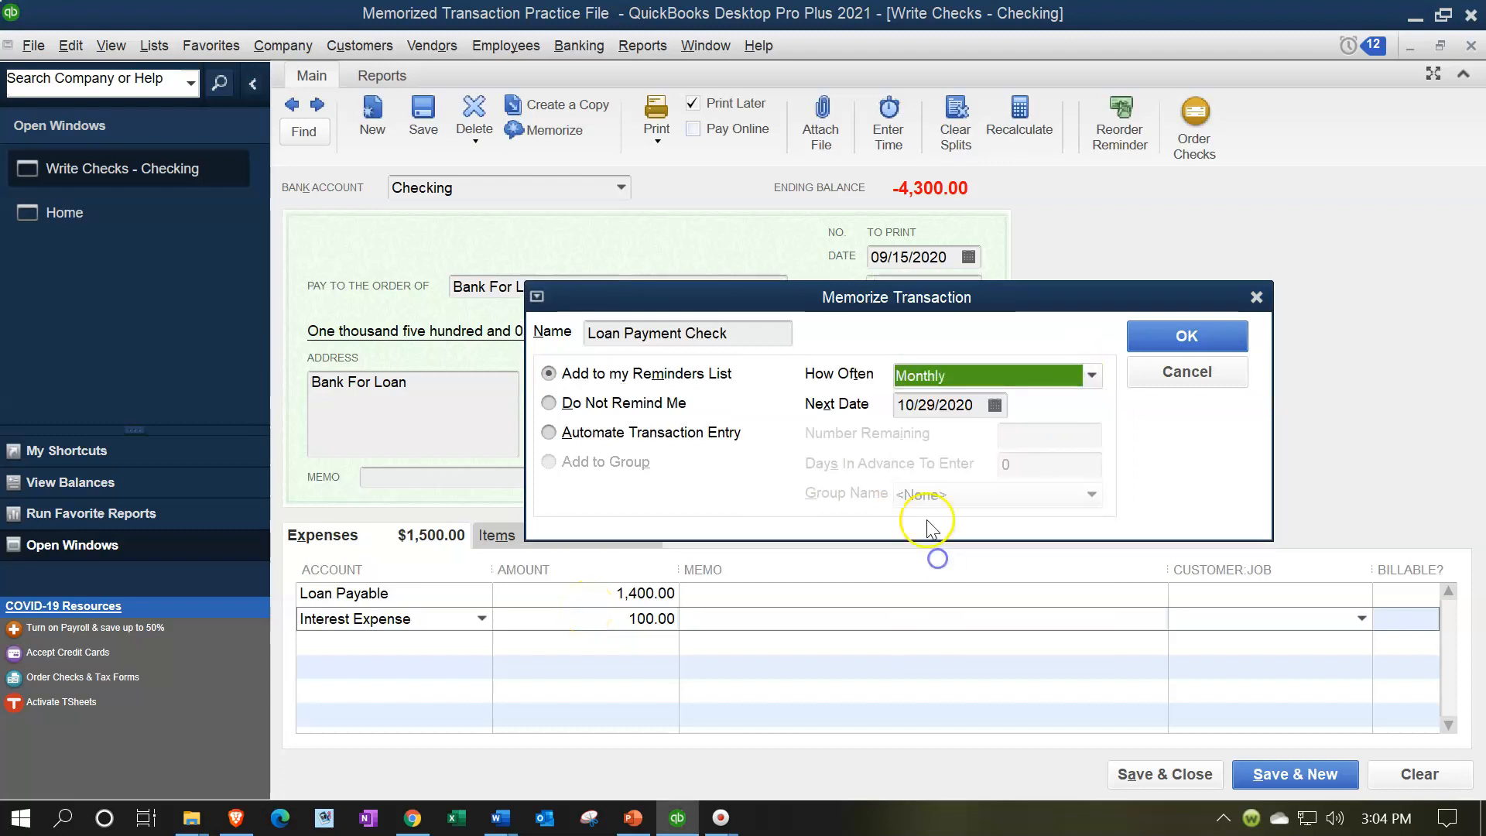
click(941, 405)
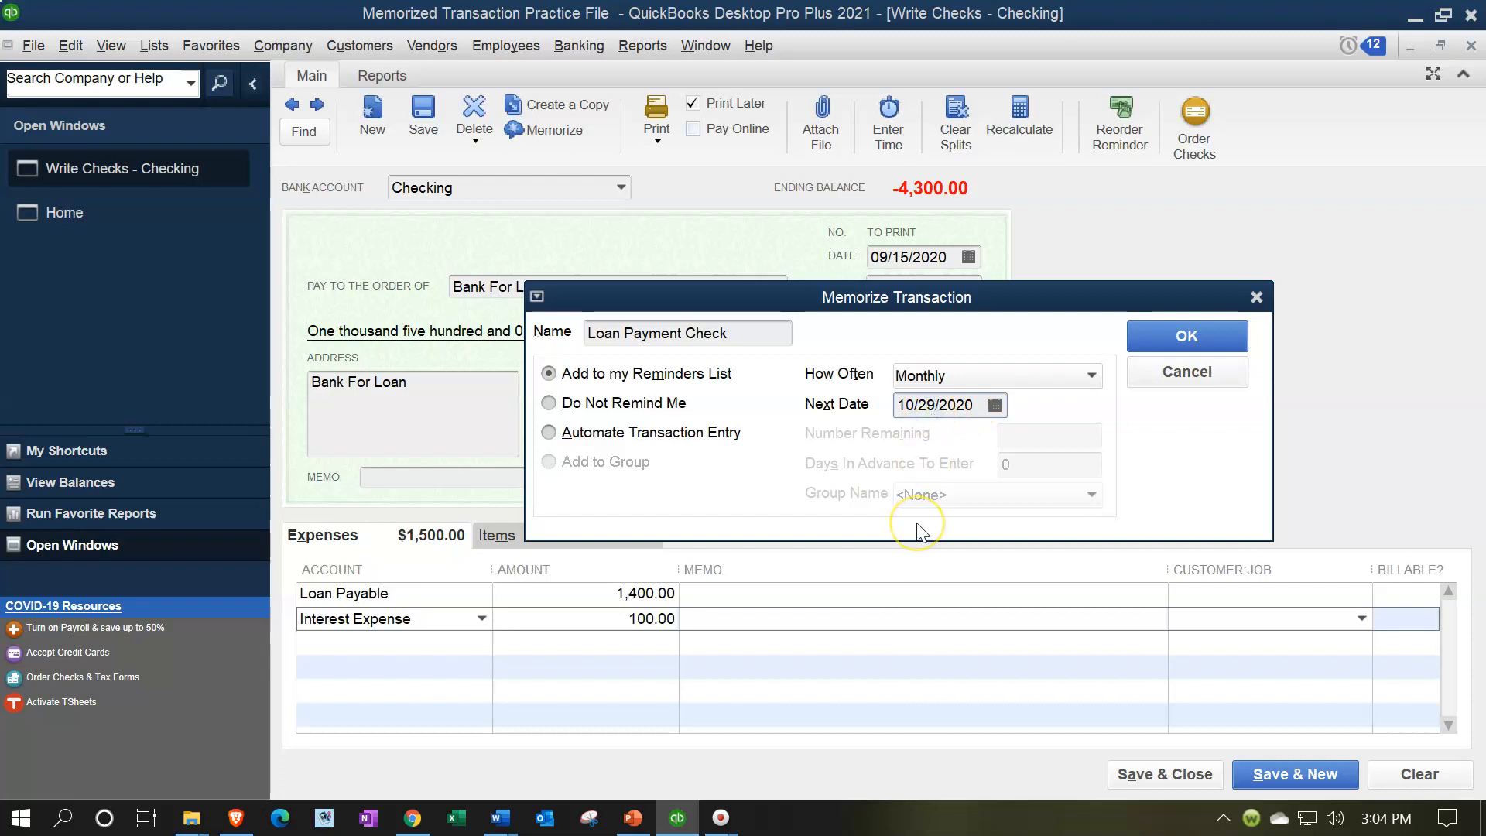
key(BackSpace)
key(BackSpace)
text(15)
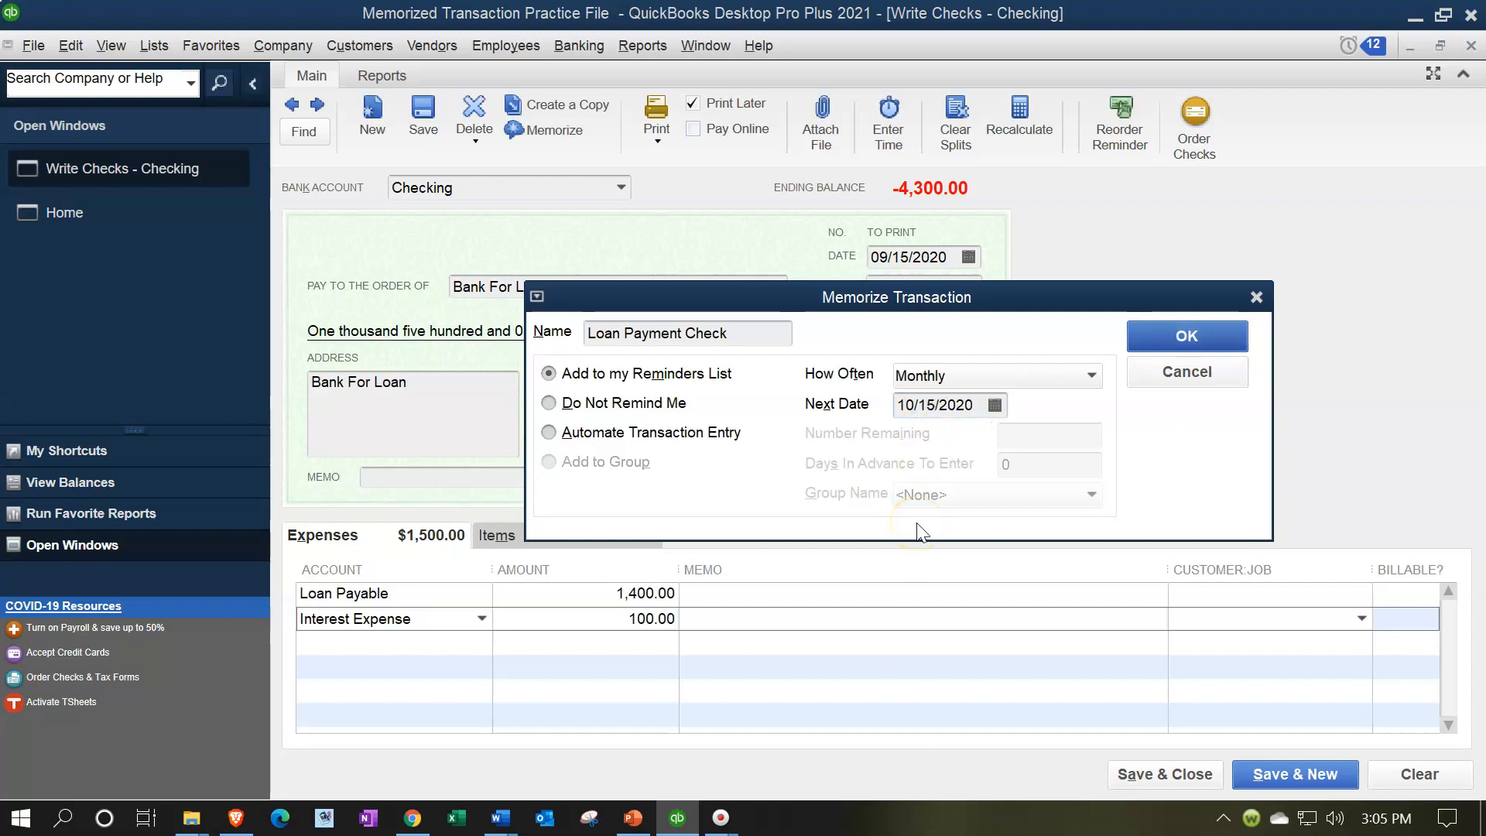
click(1134, 332)
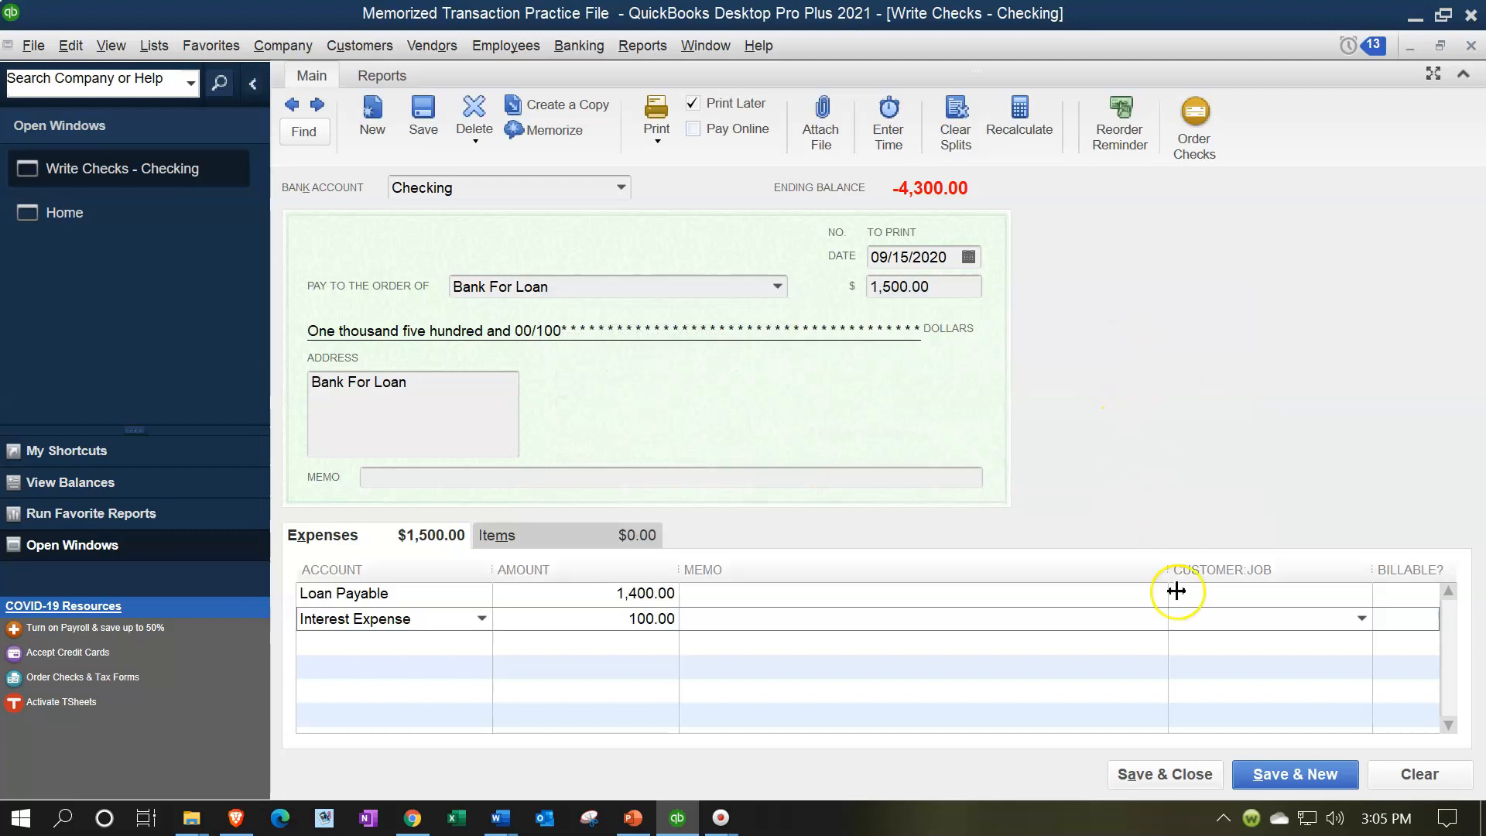
click(1205, 779)
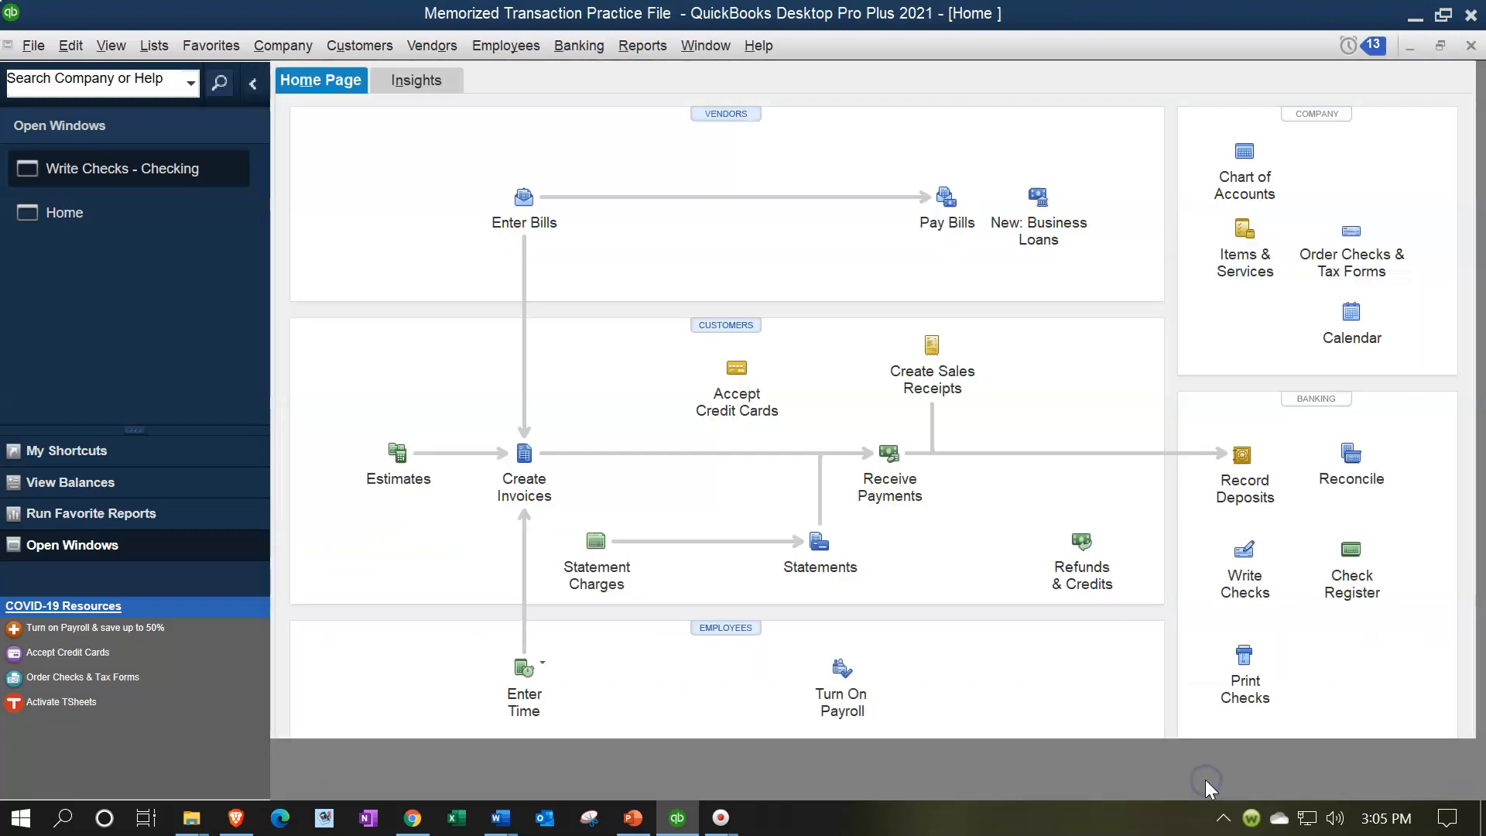
Step: Expand the due memorized transactions in the reminders, and open the due Loan Payment Check for entry from the Memorized Transaction List
click(1352, 51)
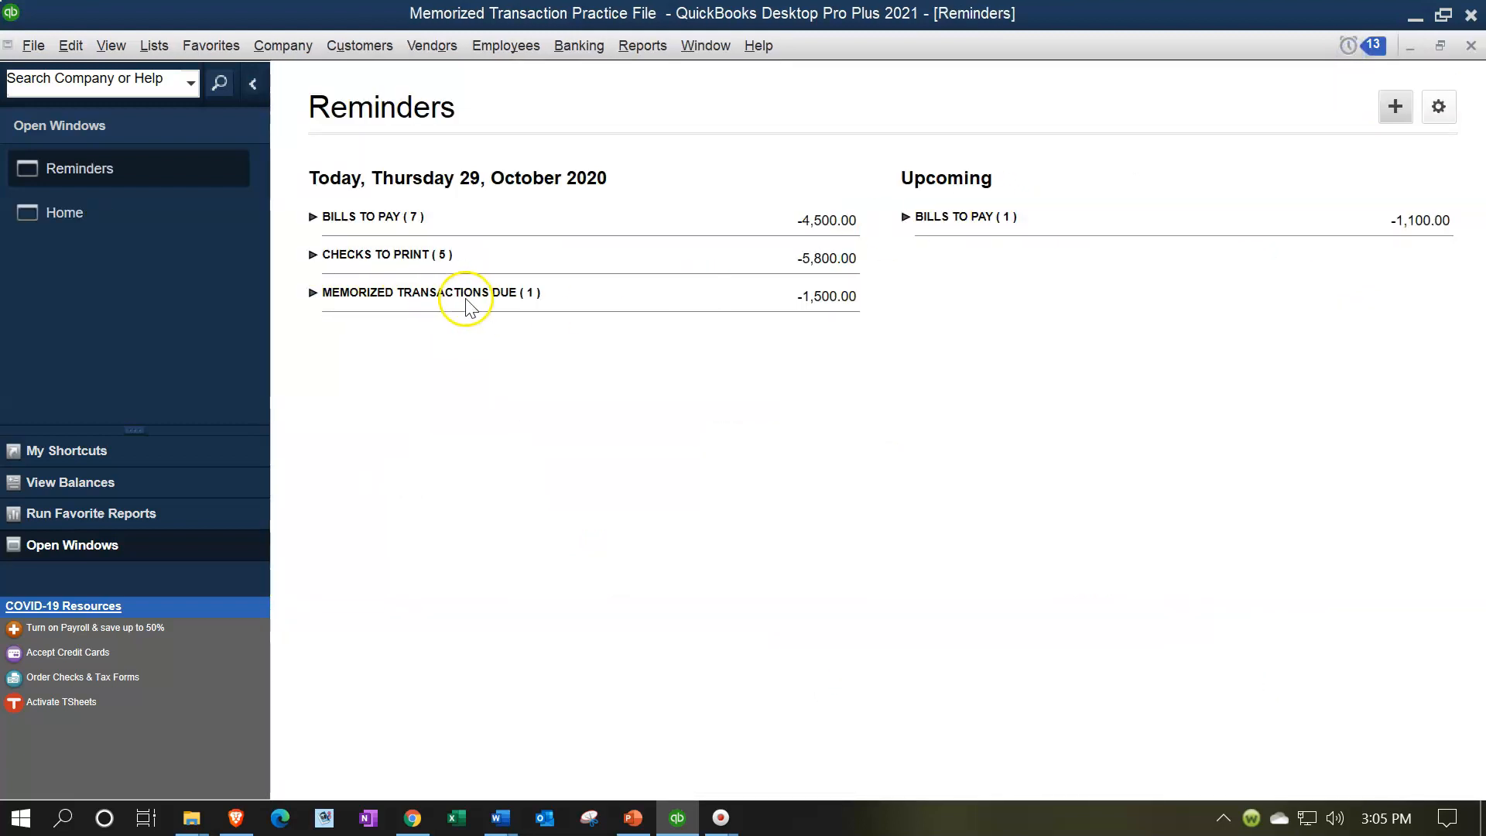
click(313, 293)
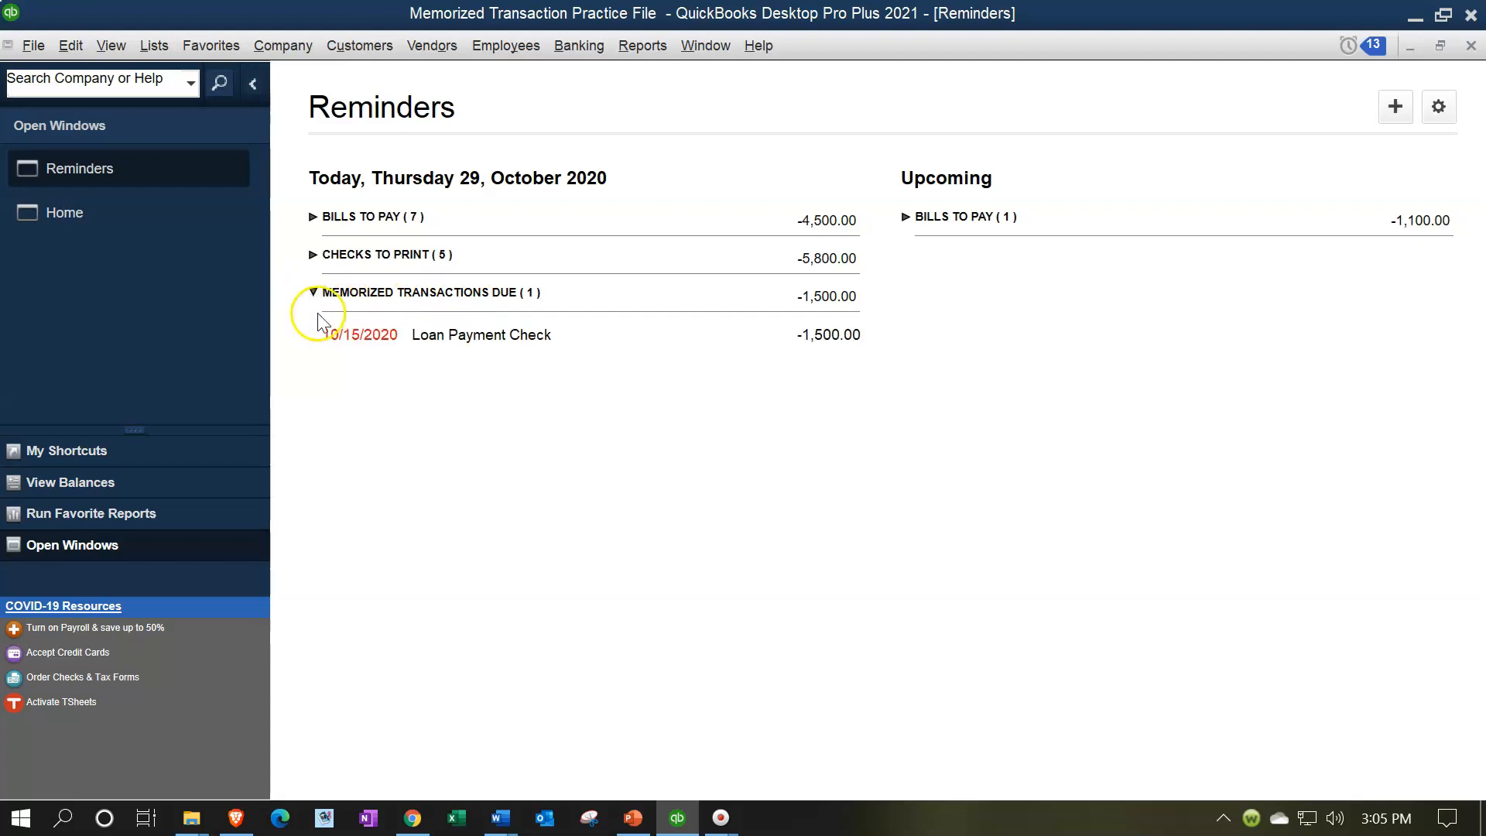
double_click(397, 338)
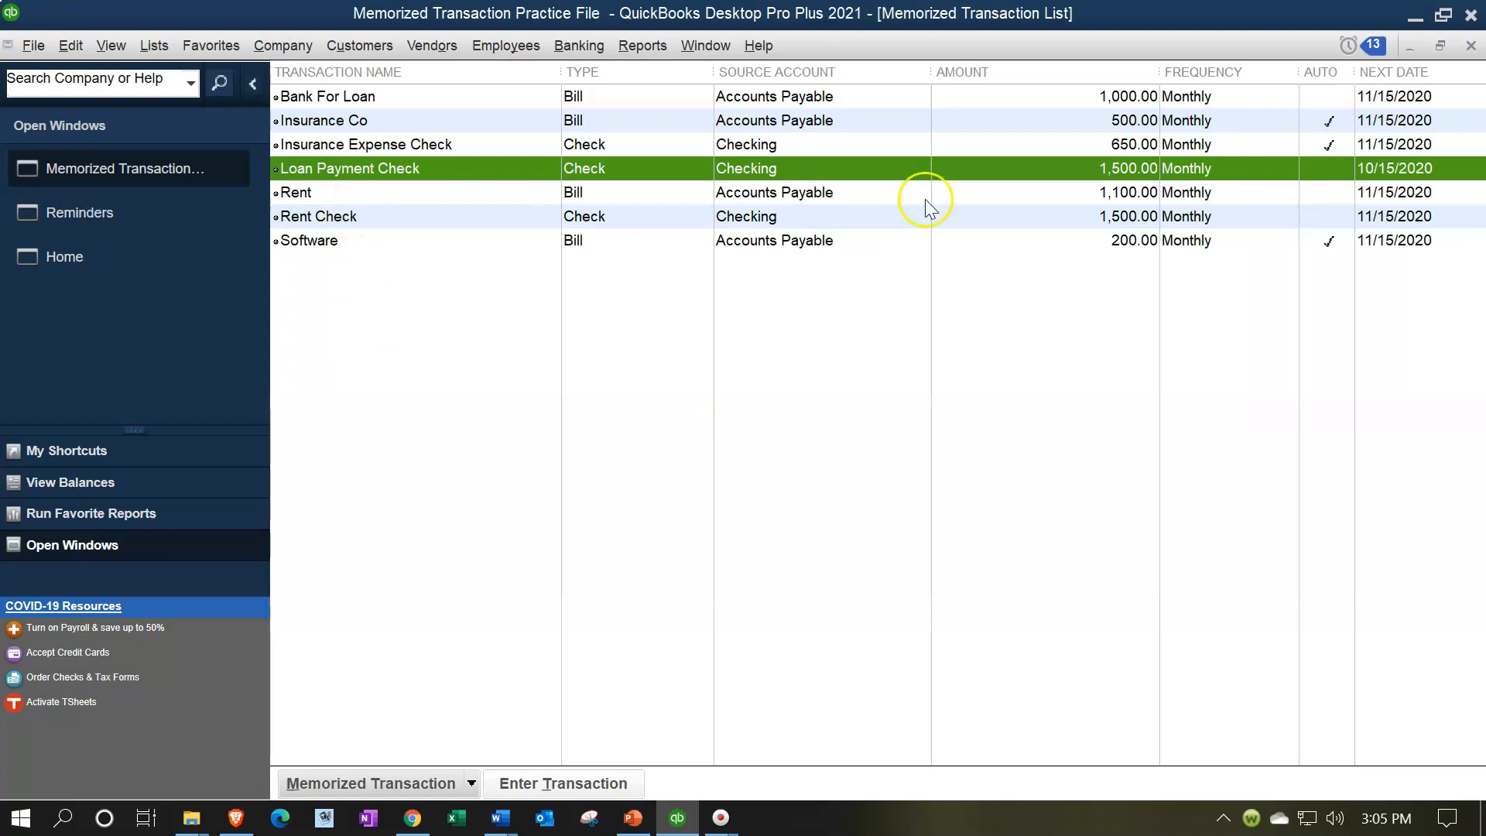
double_click(1410, 169)
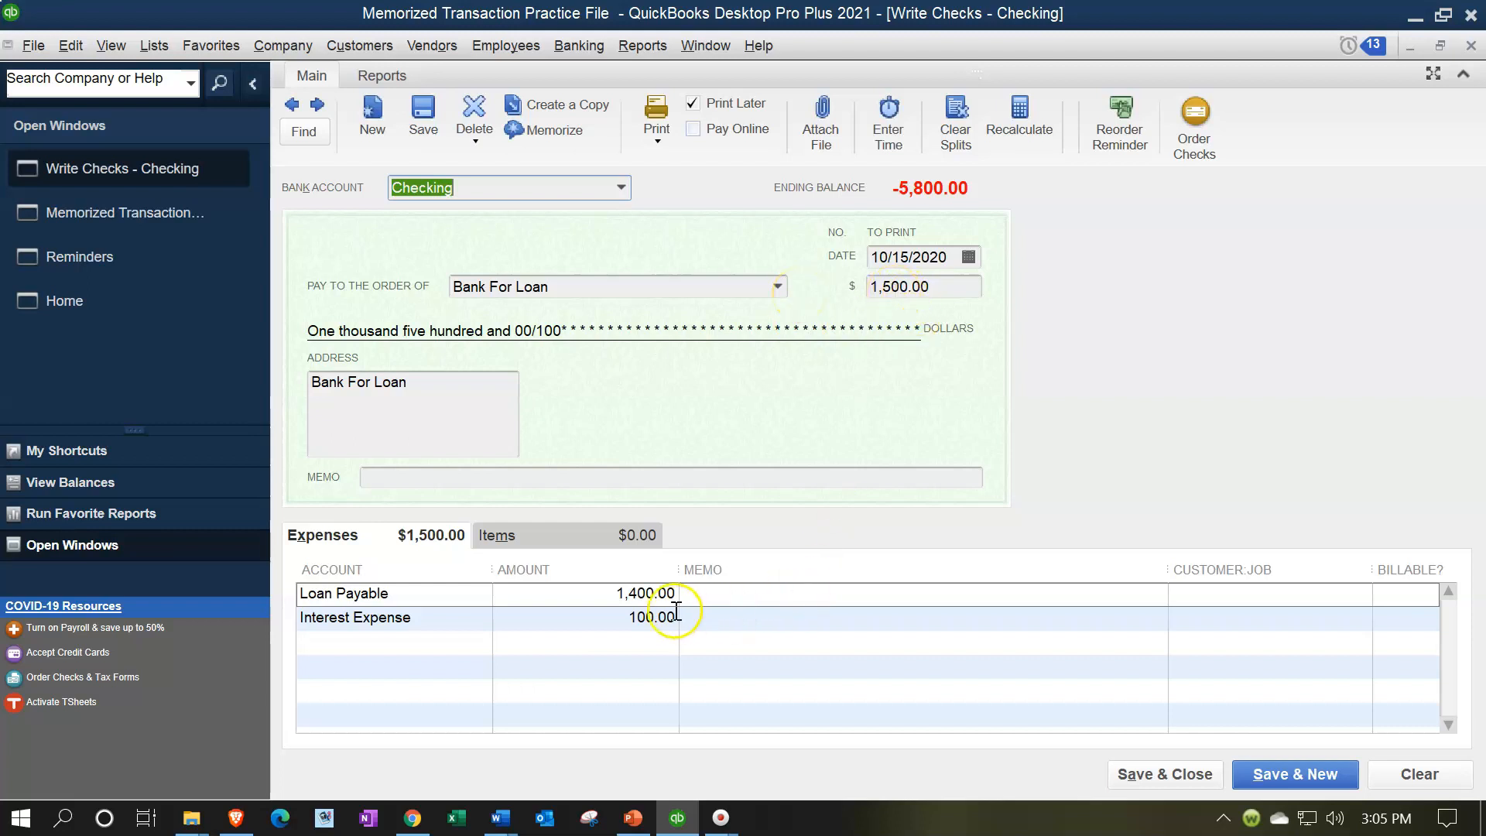
Step: Change the check's split to 1,425.00 for Loan Payable and 75.00 for Interest Expense
drag(640, 595, 617, 594)
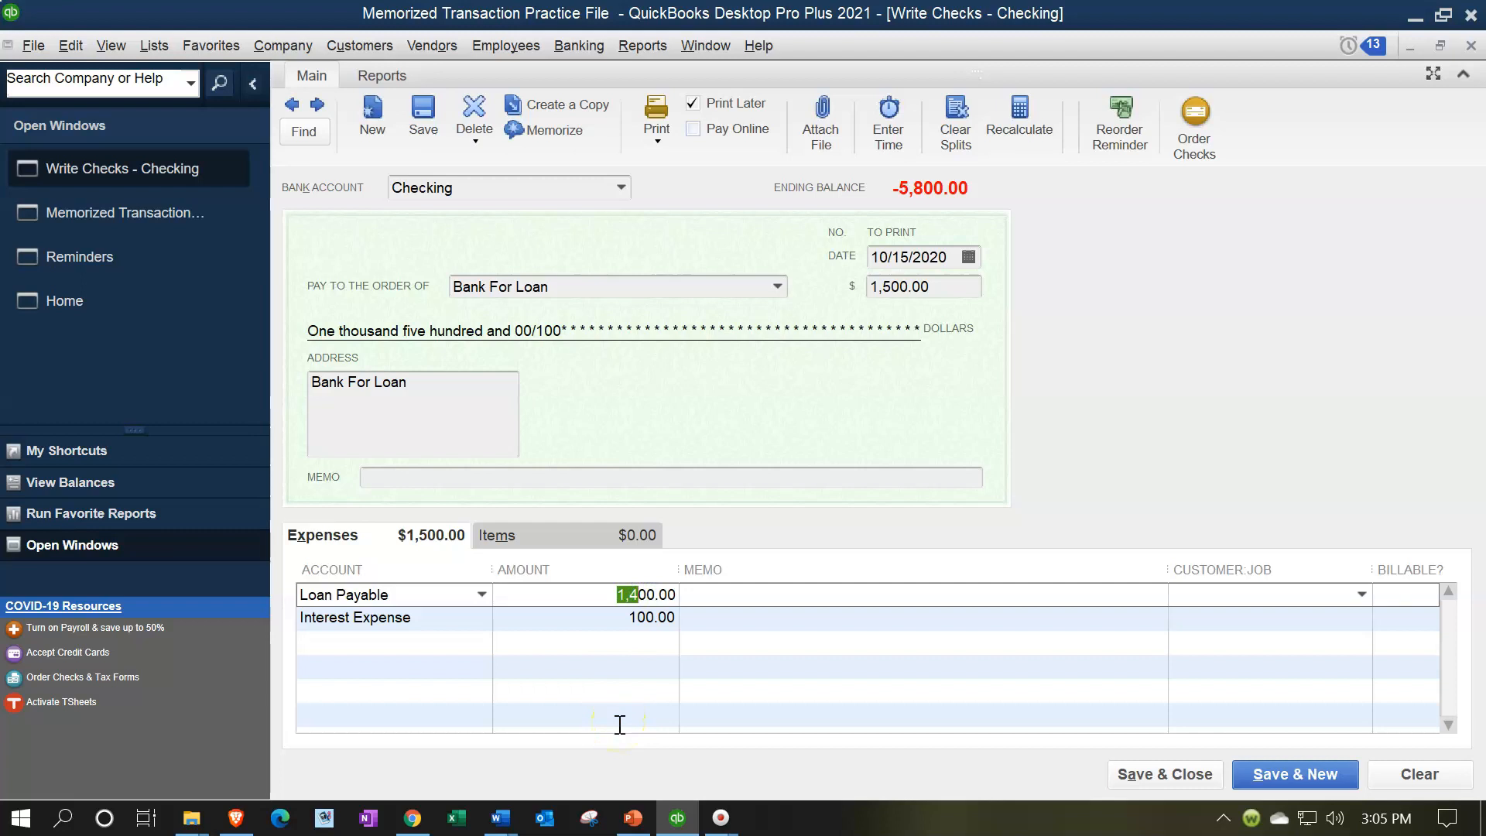
key(Down)
key(Up)
click(650, 594)
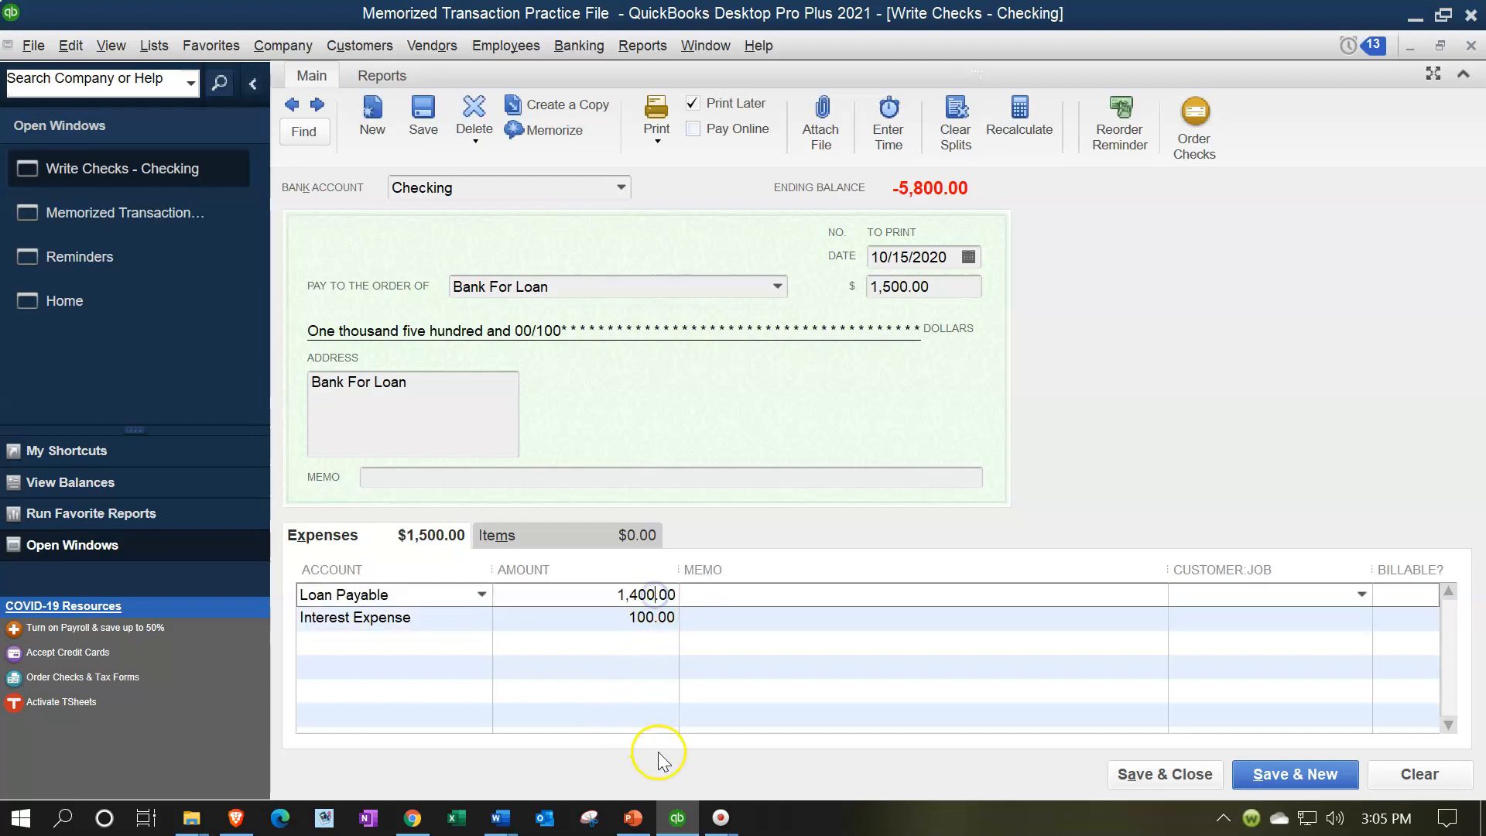
key(BackSpace)
key(BackSpace)
text(25)
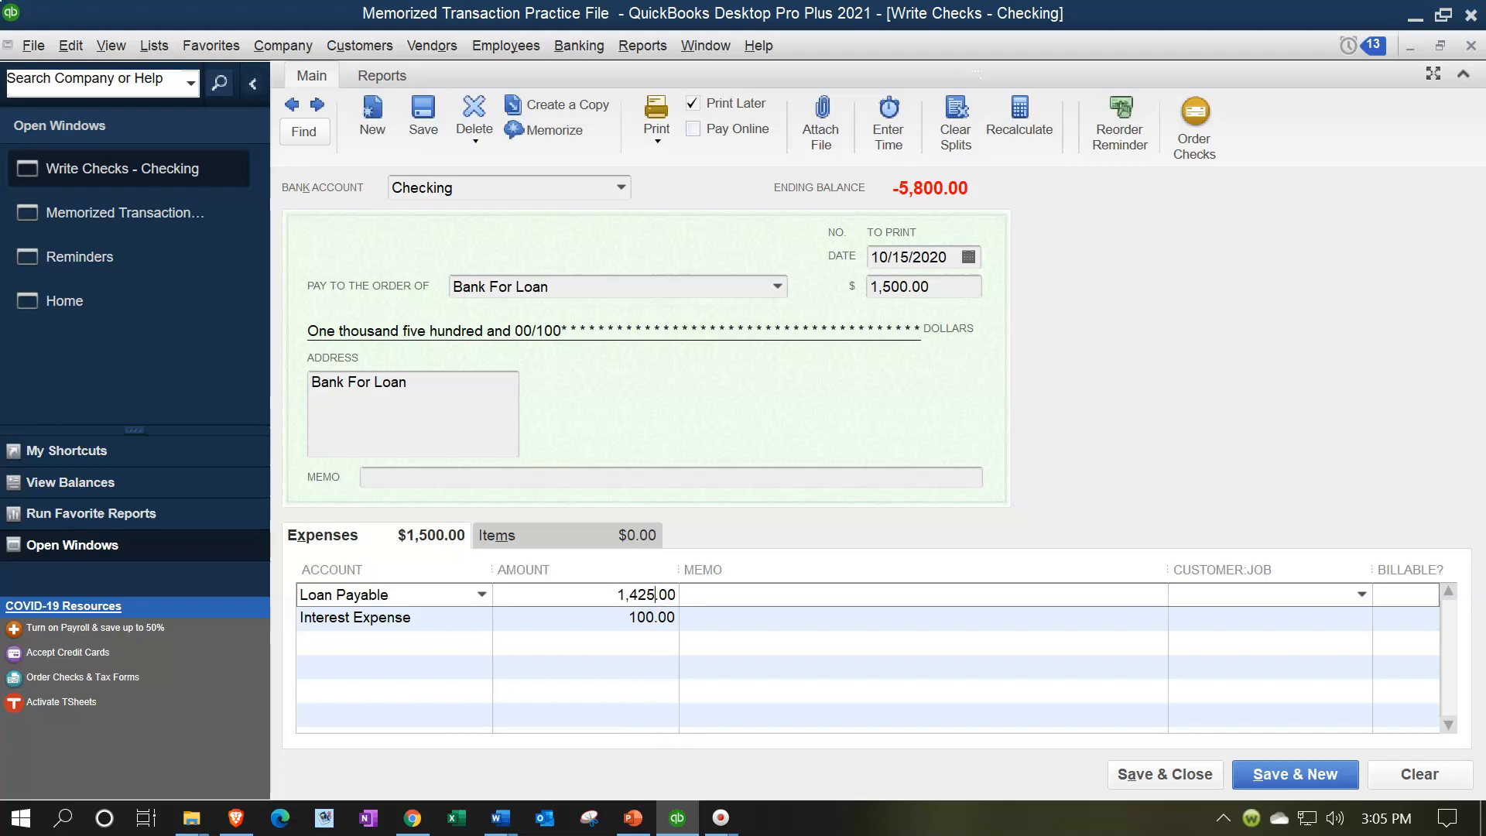
click(623, 619)
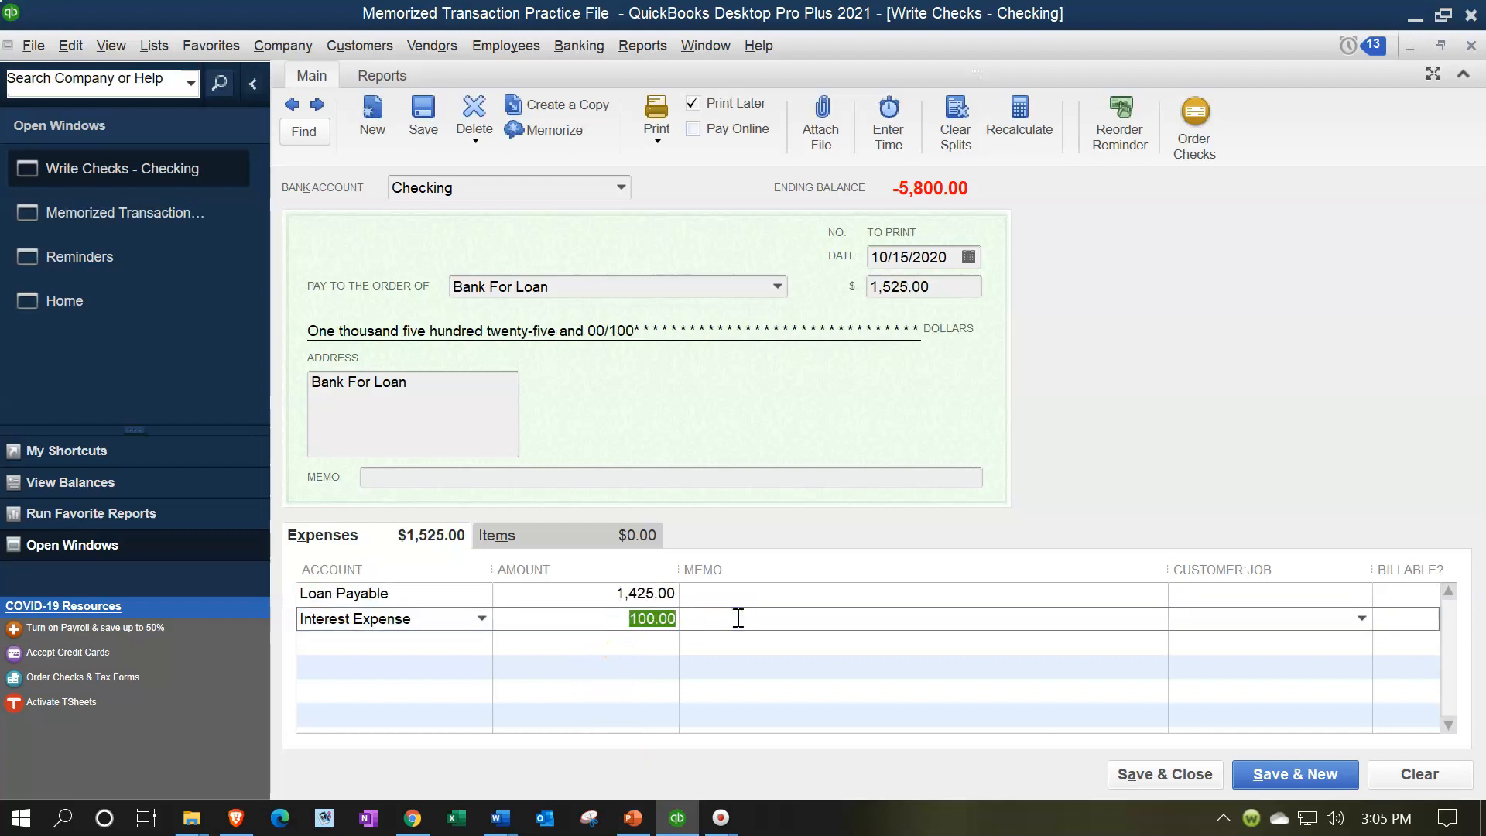
text(75)
key(Tab)
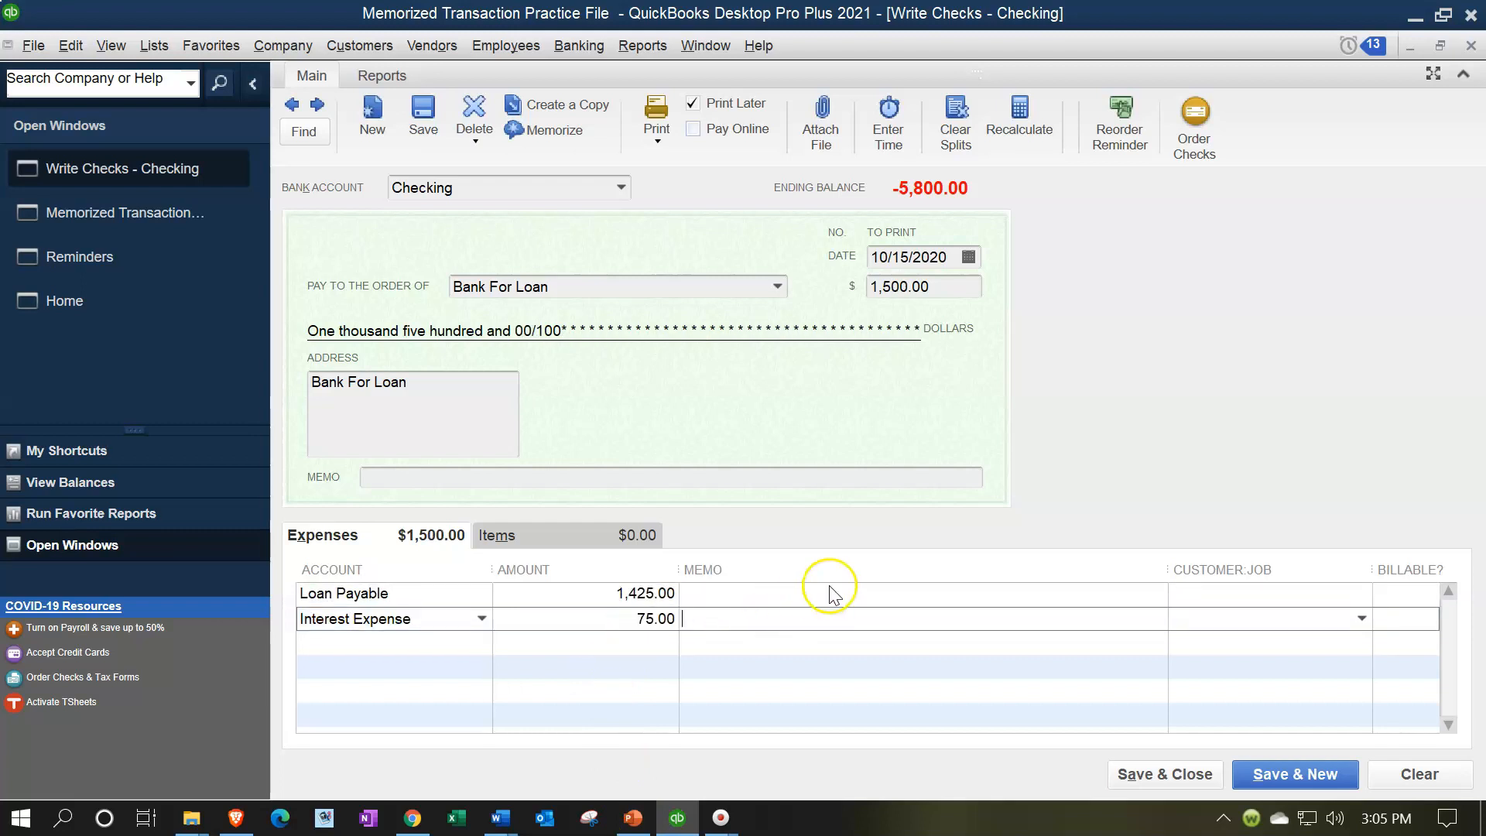
Step: Save and close the loan payment check, and close the Memorized Transaction List and the Reminders
click(1196, 770)
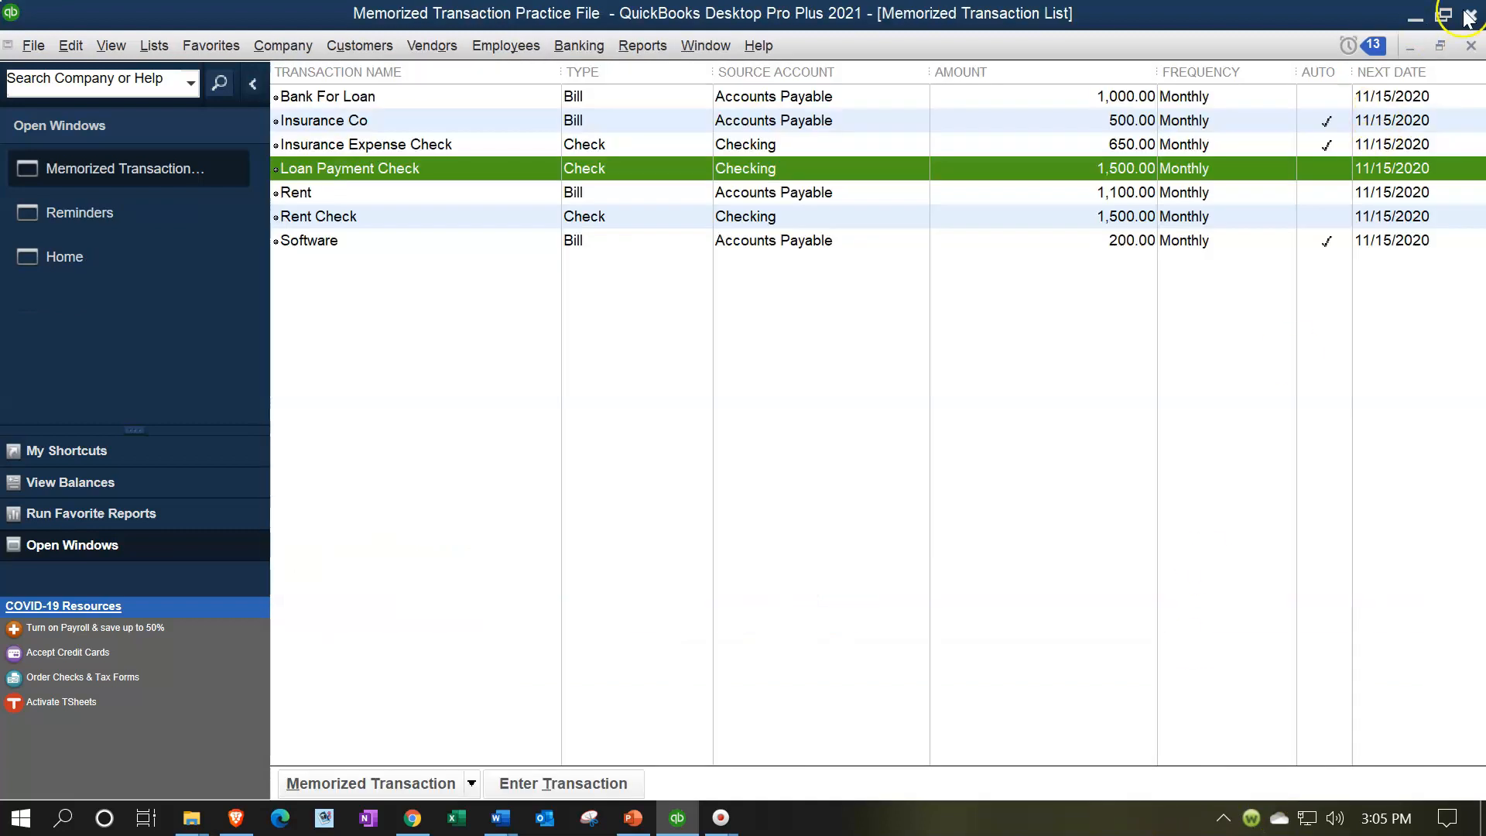
click(1470, 47)
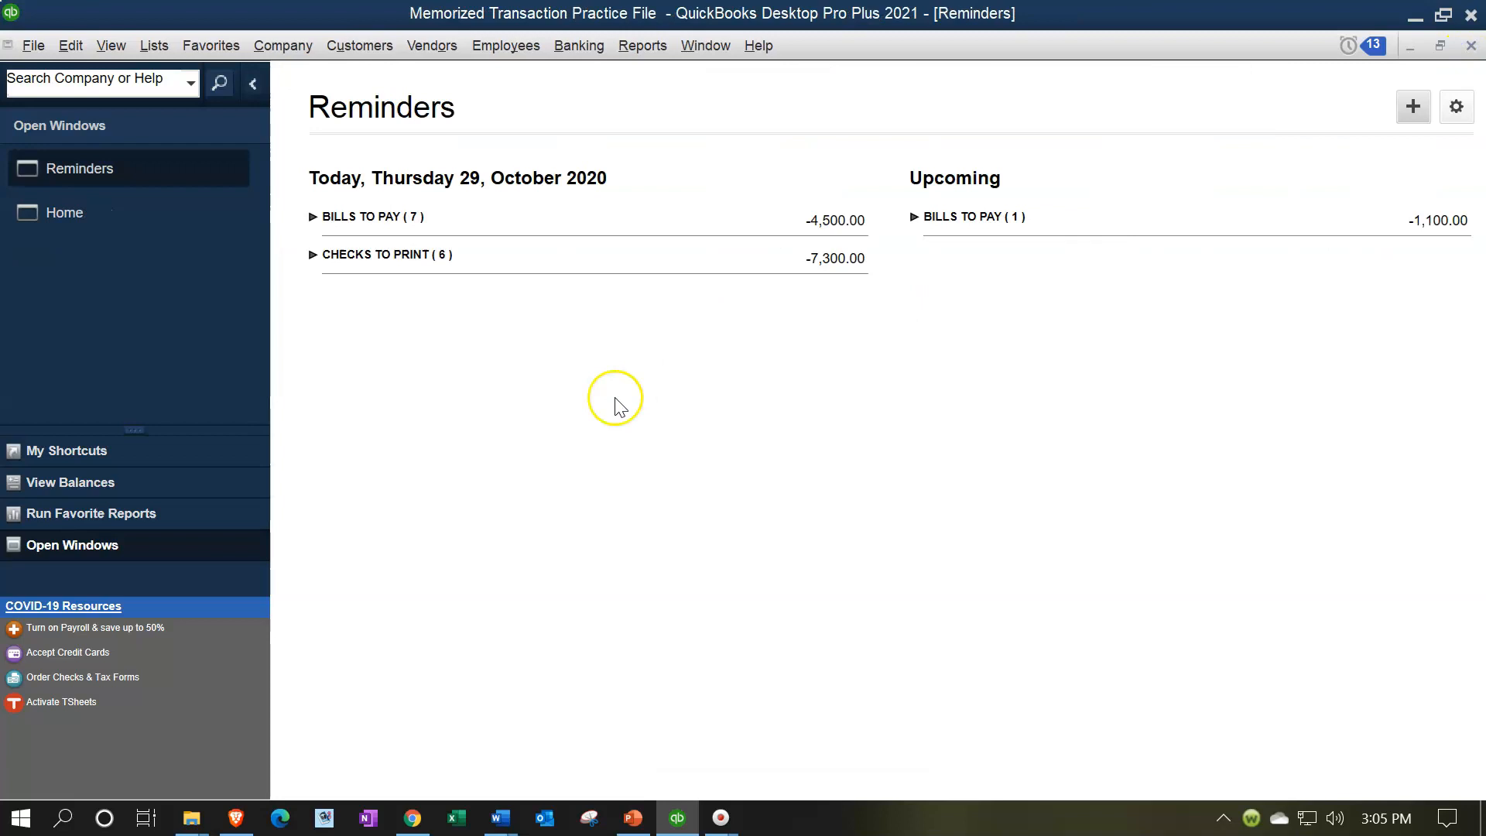
click(1471, 46)
Step: Start a new check dated 09/15/2020 payable to Software, and continue writing it instead of going to Pay Bills
click(1226, 577)
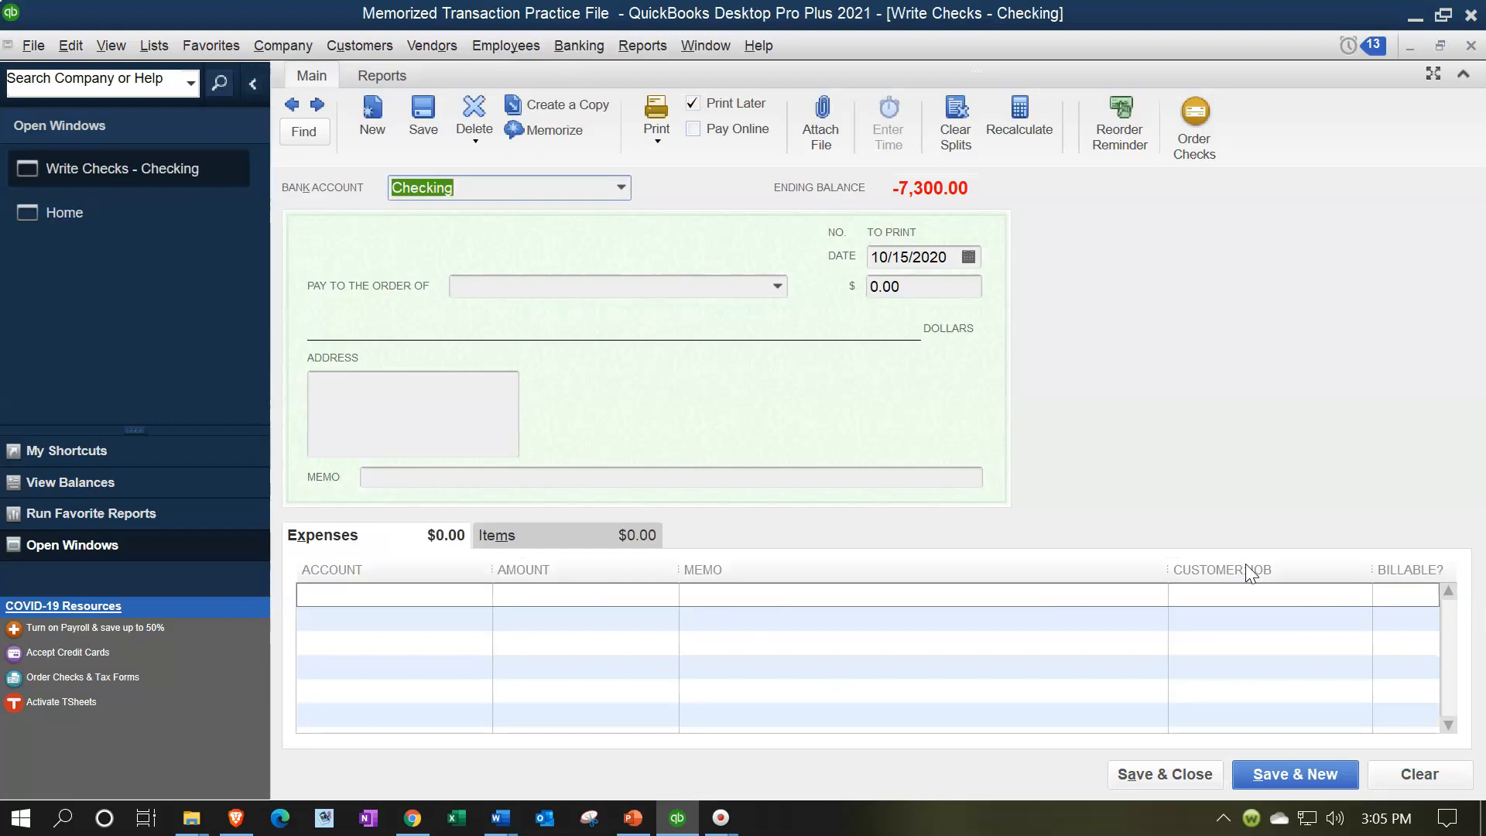
key(Tab)
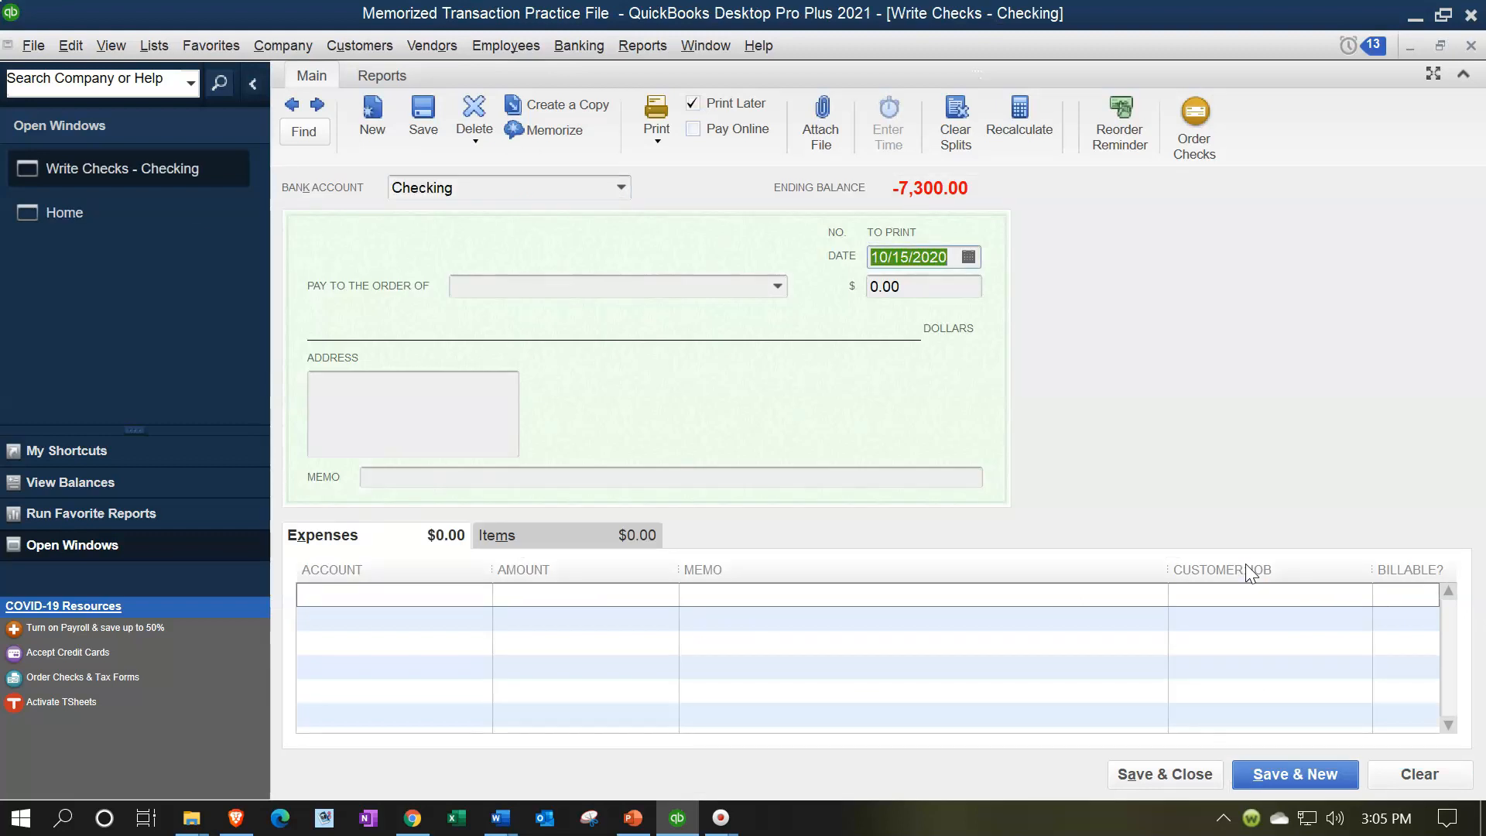
text(09/)
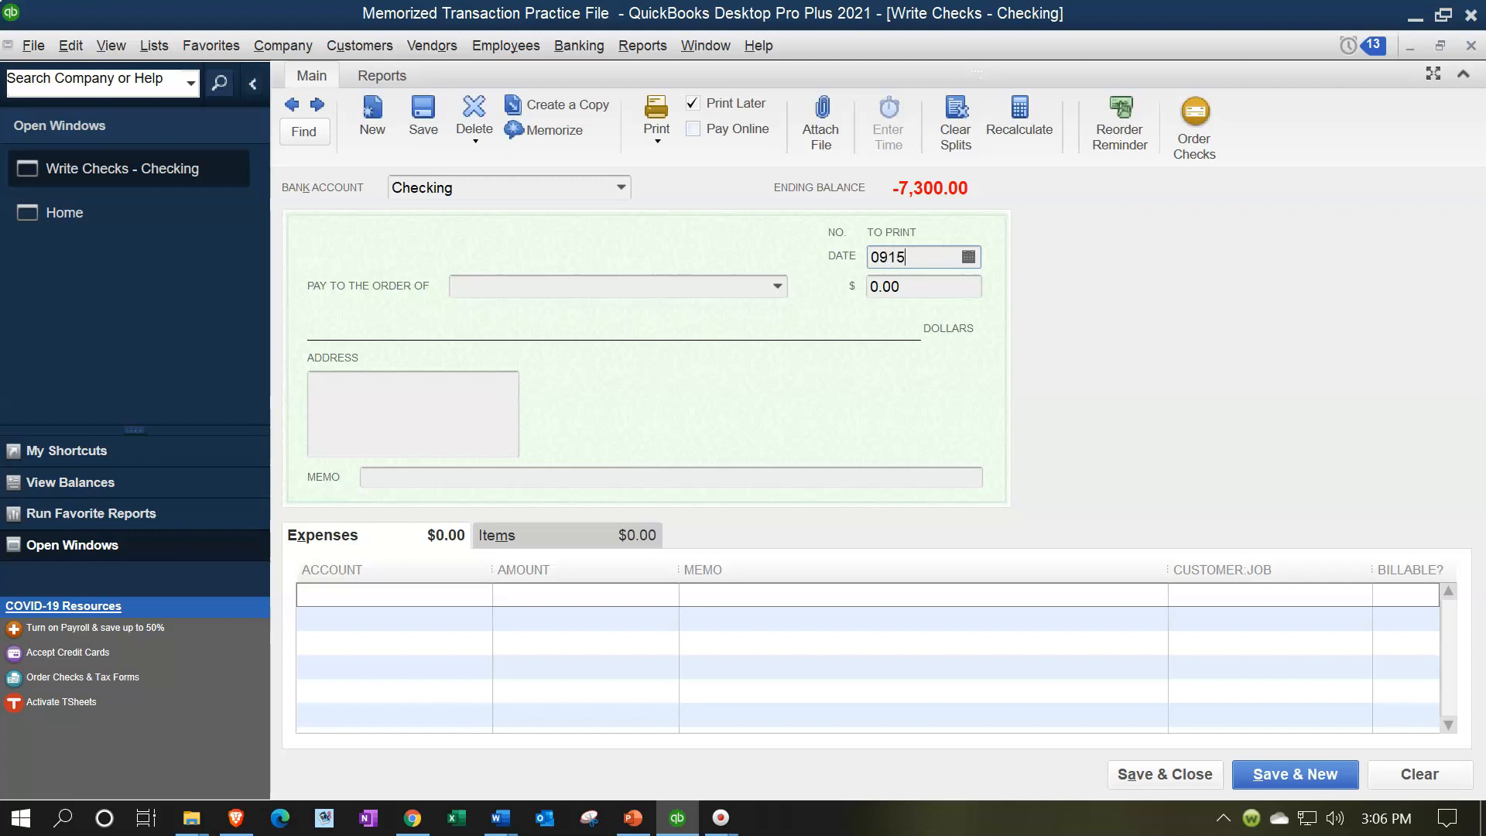
text(15/20)
key(Tab)
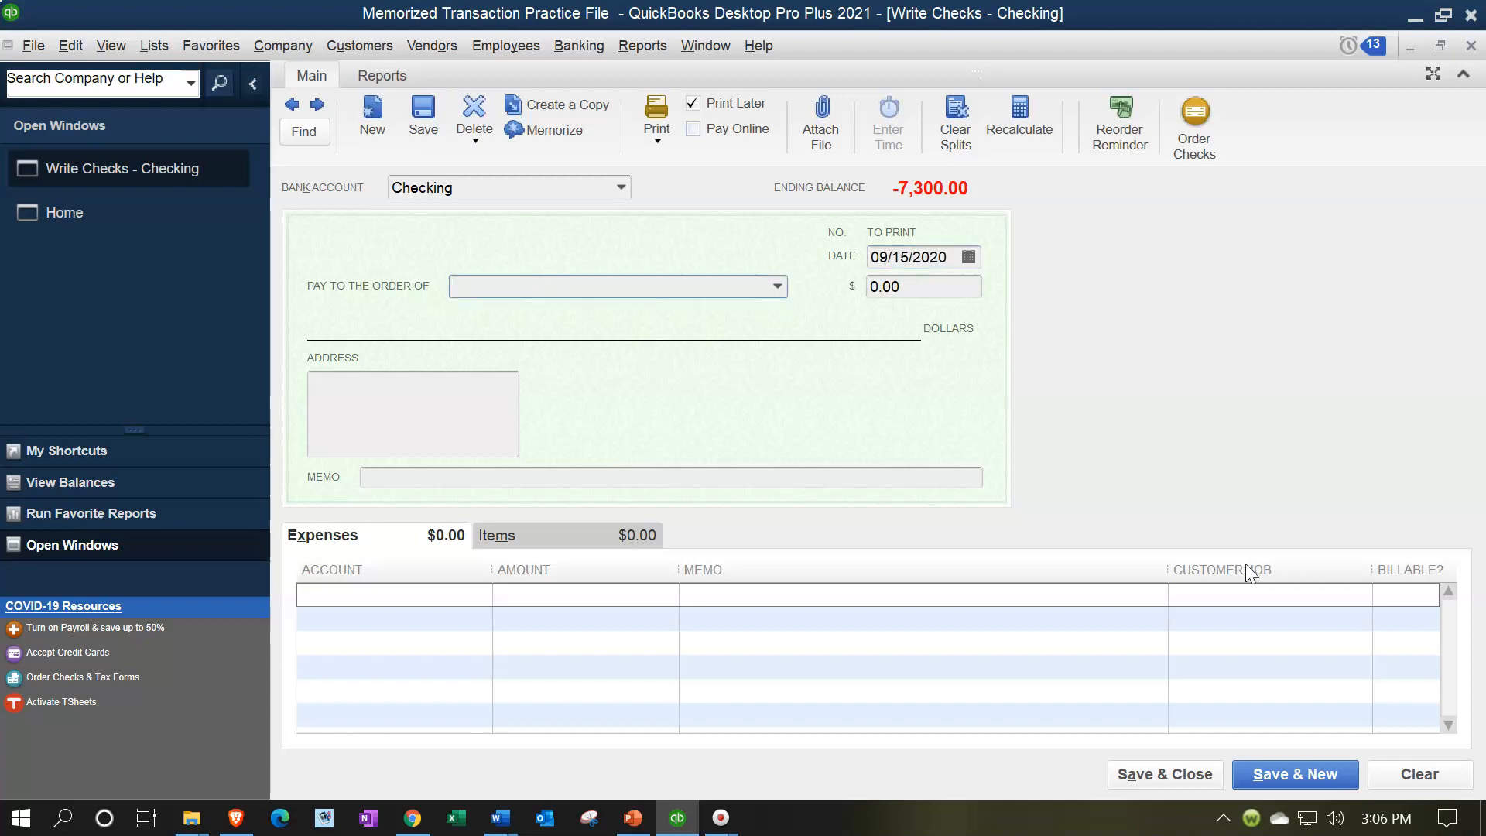
text(Software)
key(Tab)
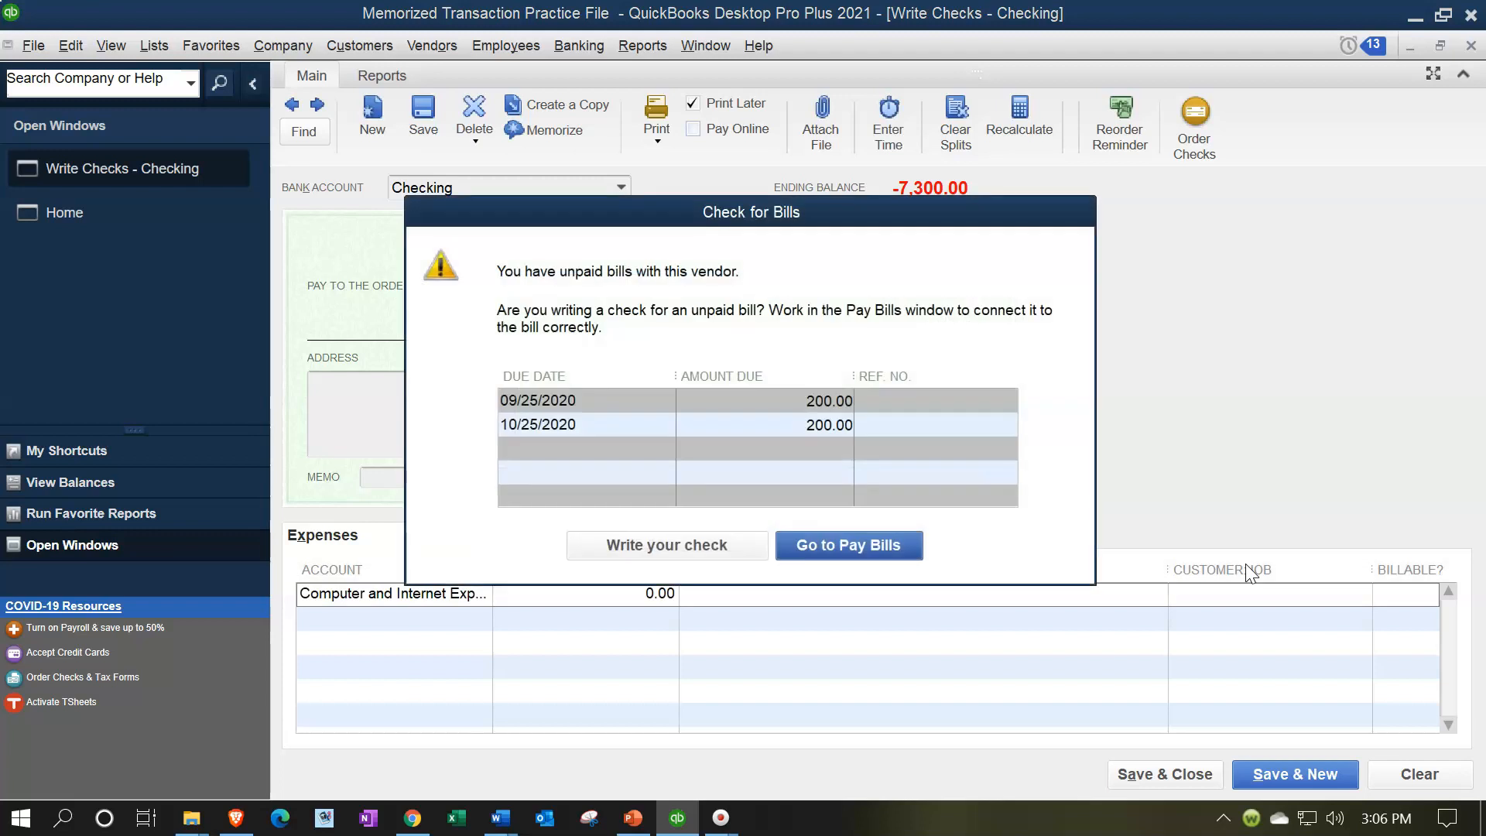
click(669, 543)
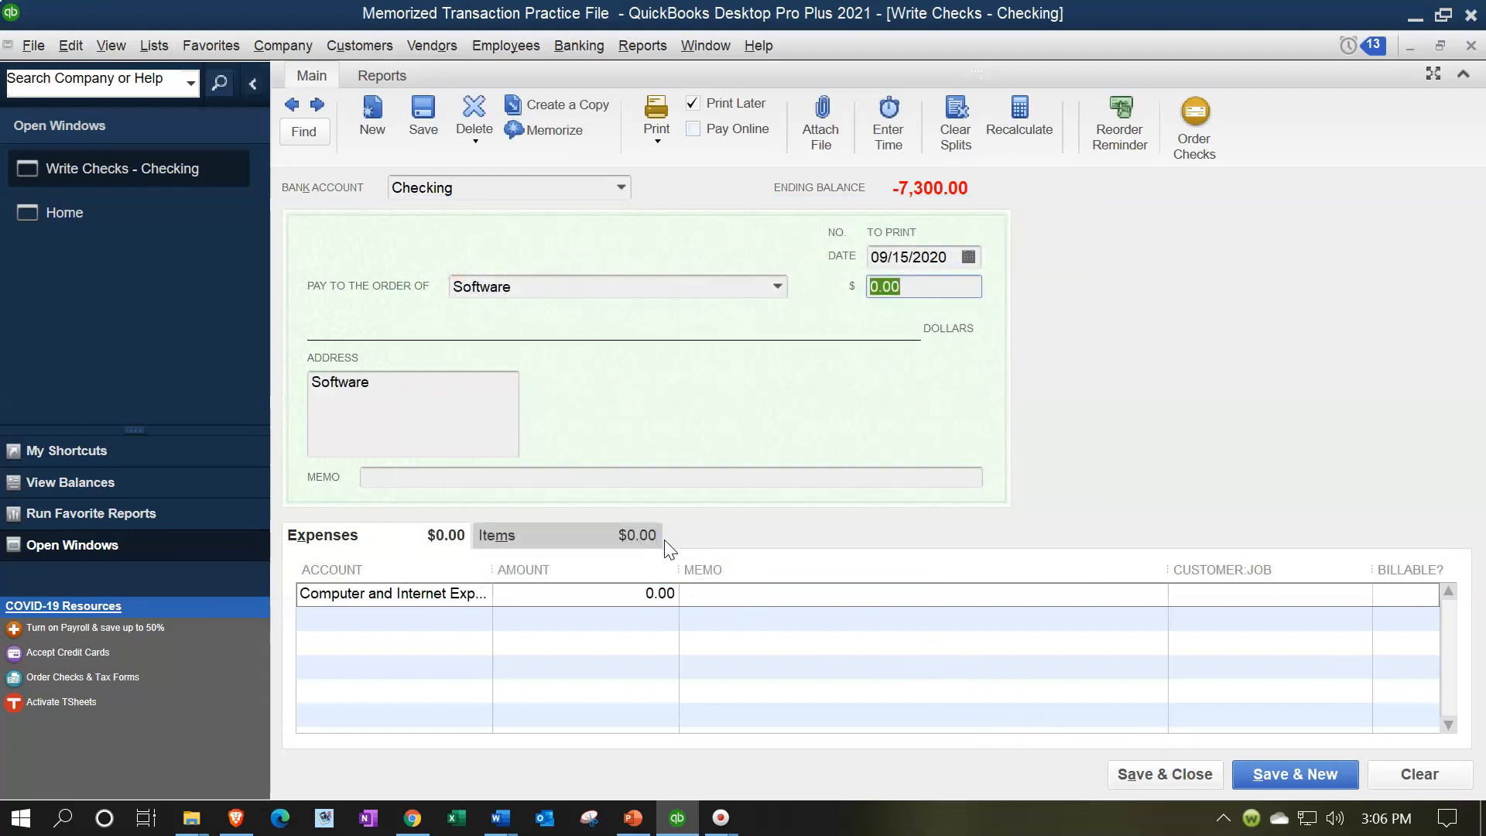
Step: Set the check amount to 370.00, keeping it on the prefilled computer and internet expense account
text(370)
key(Tab)
key(Tab)
key(Tab)
key(Tab)
key(Tab)
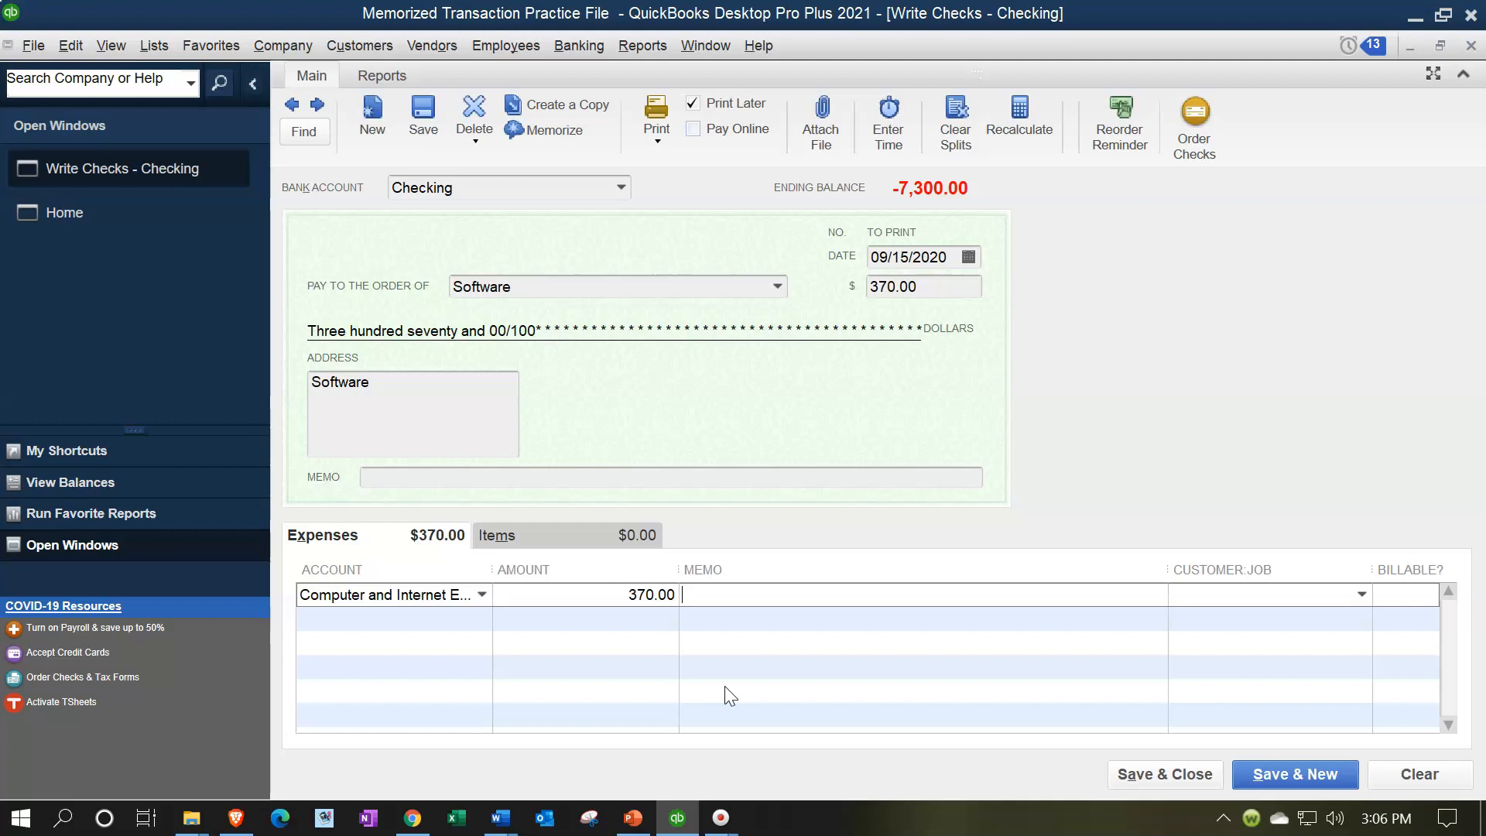
Step: Memorize the check as an added entry, without replacing the existing Software one, and name it Software Check
click(68, 53)
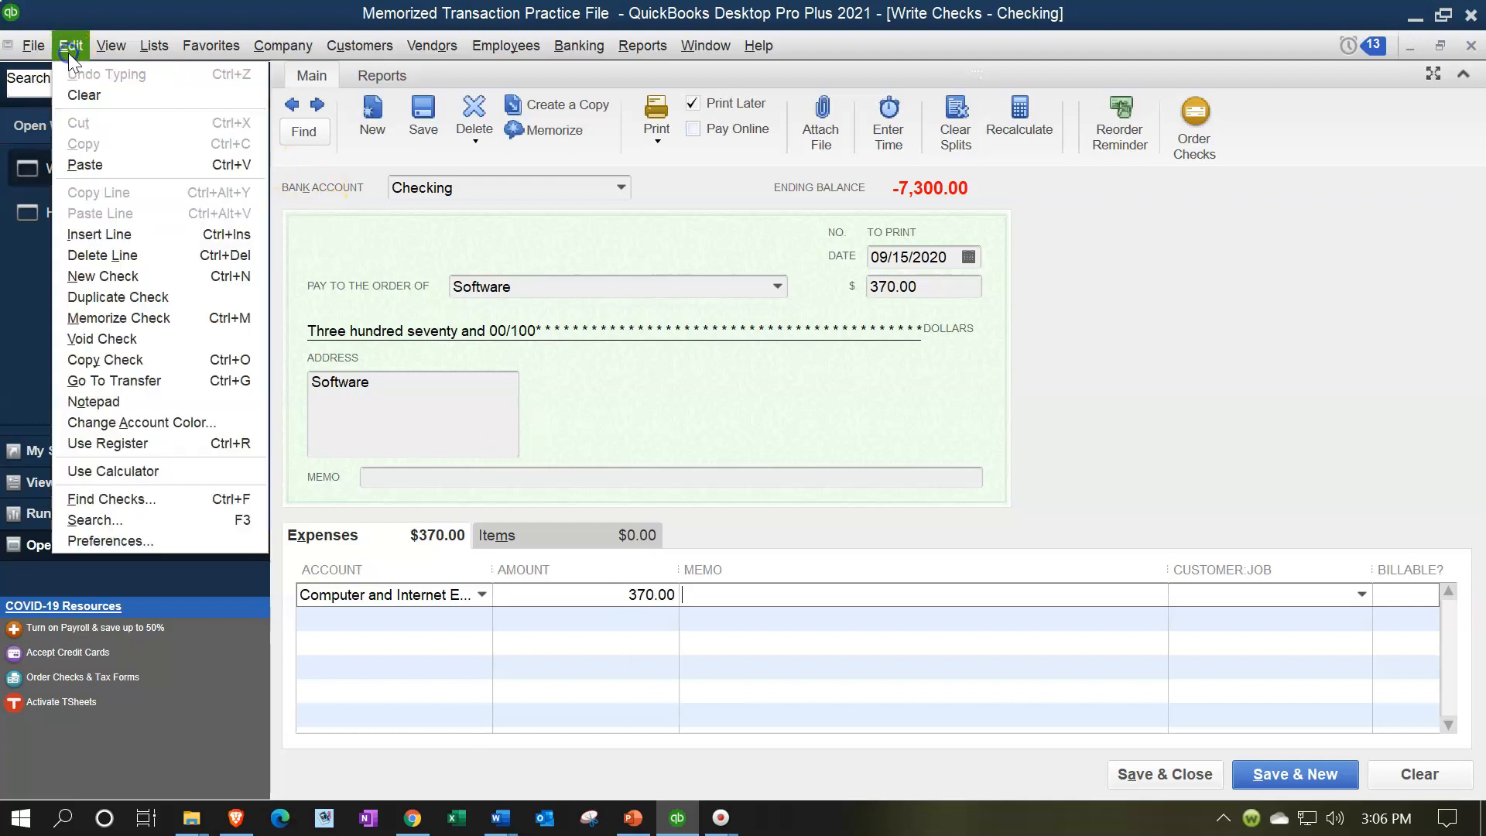
click(138, 317)
click(742, 274)
click(666, 327)
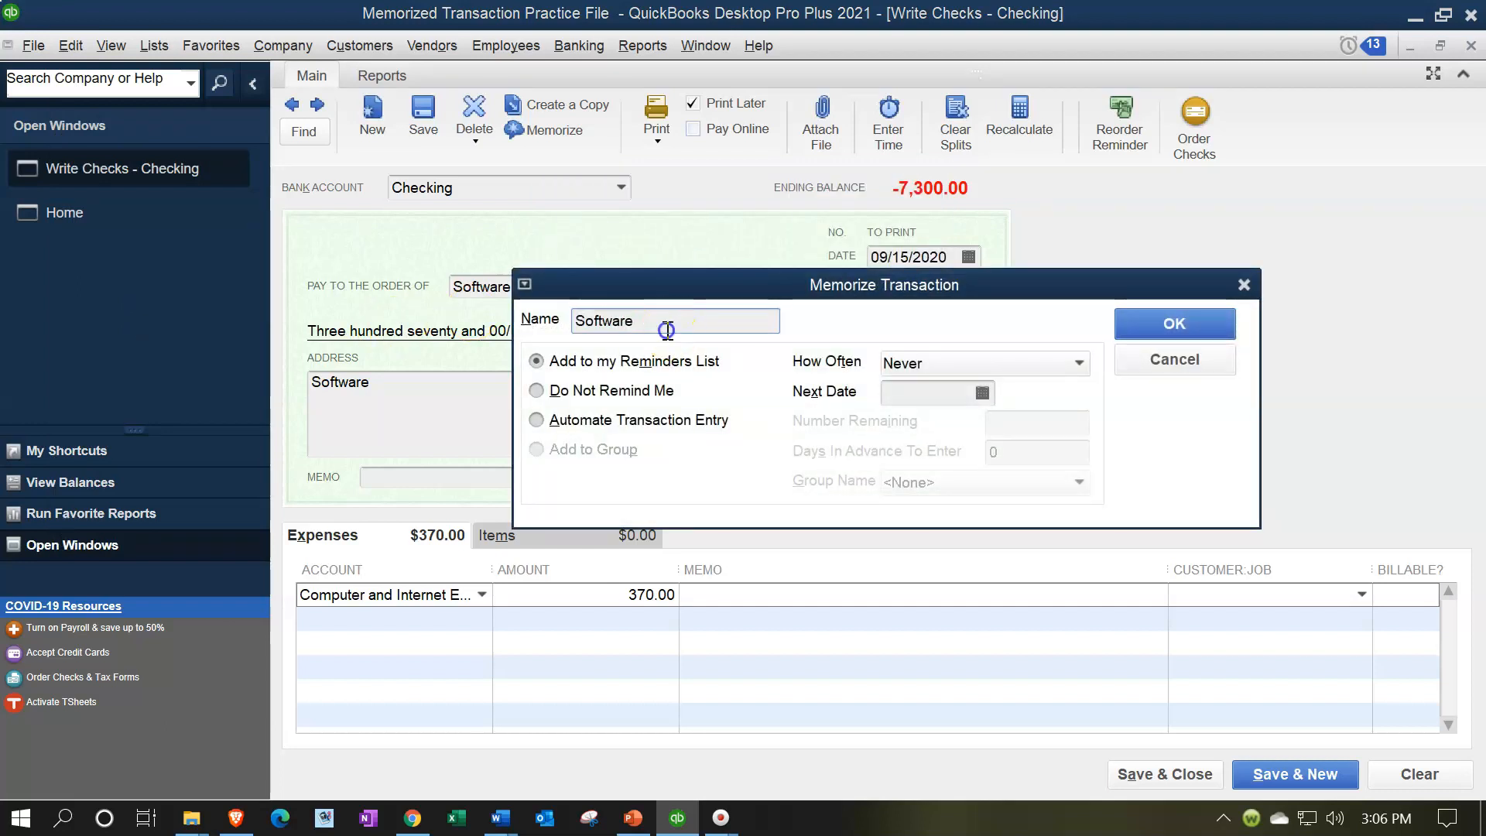
text(Ceh)
key(BackSpace)
key(BackSpace)
text(he)
Step: Automate the Software Check entry as Monthly with next date 10/15/2020, 6 remaining and 0 days in advance, and confirm it
click(600, 422)
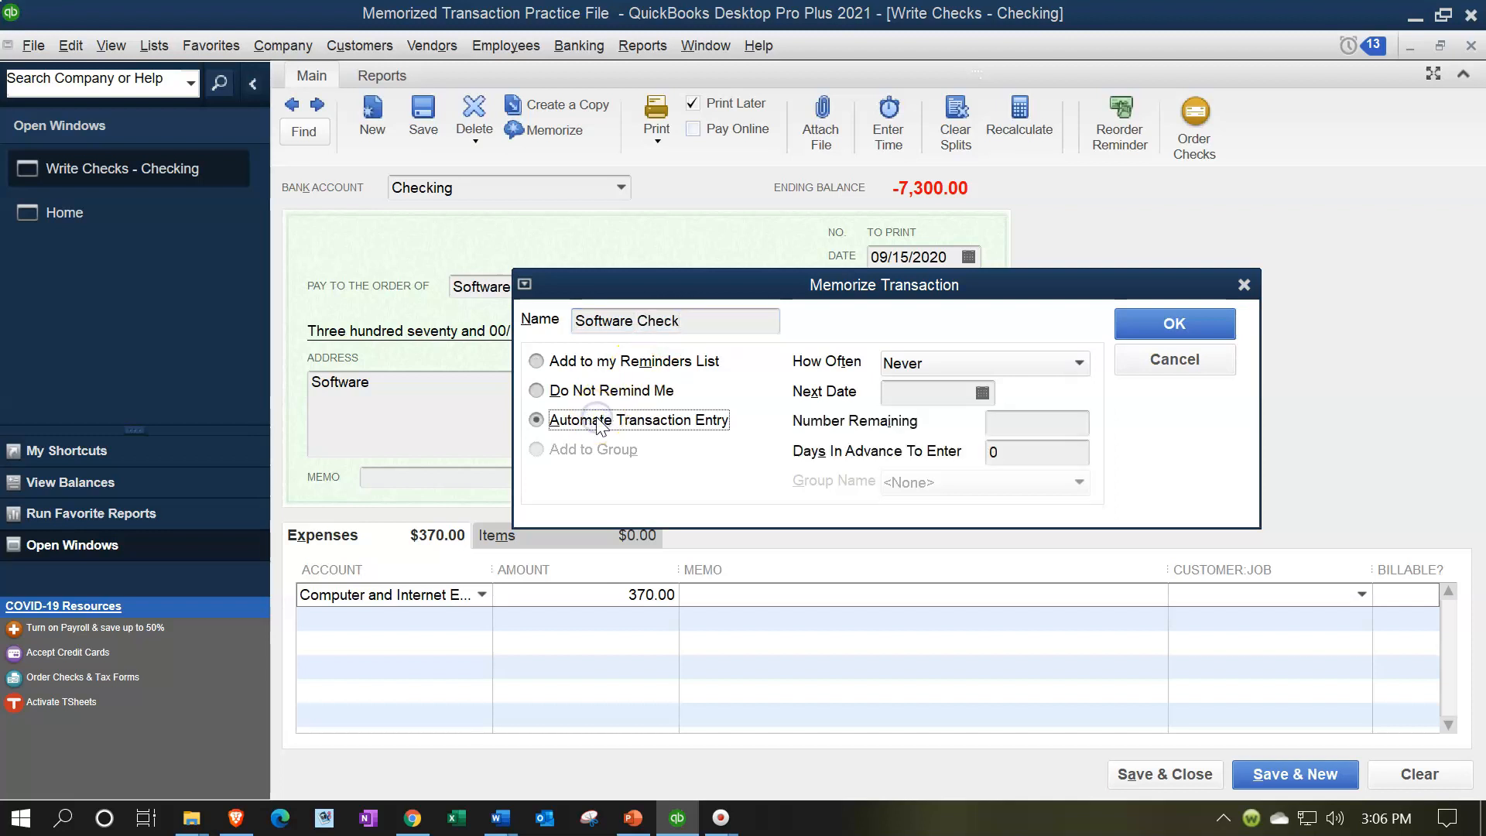
click(1053, 365)
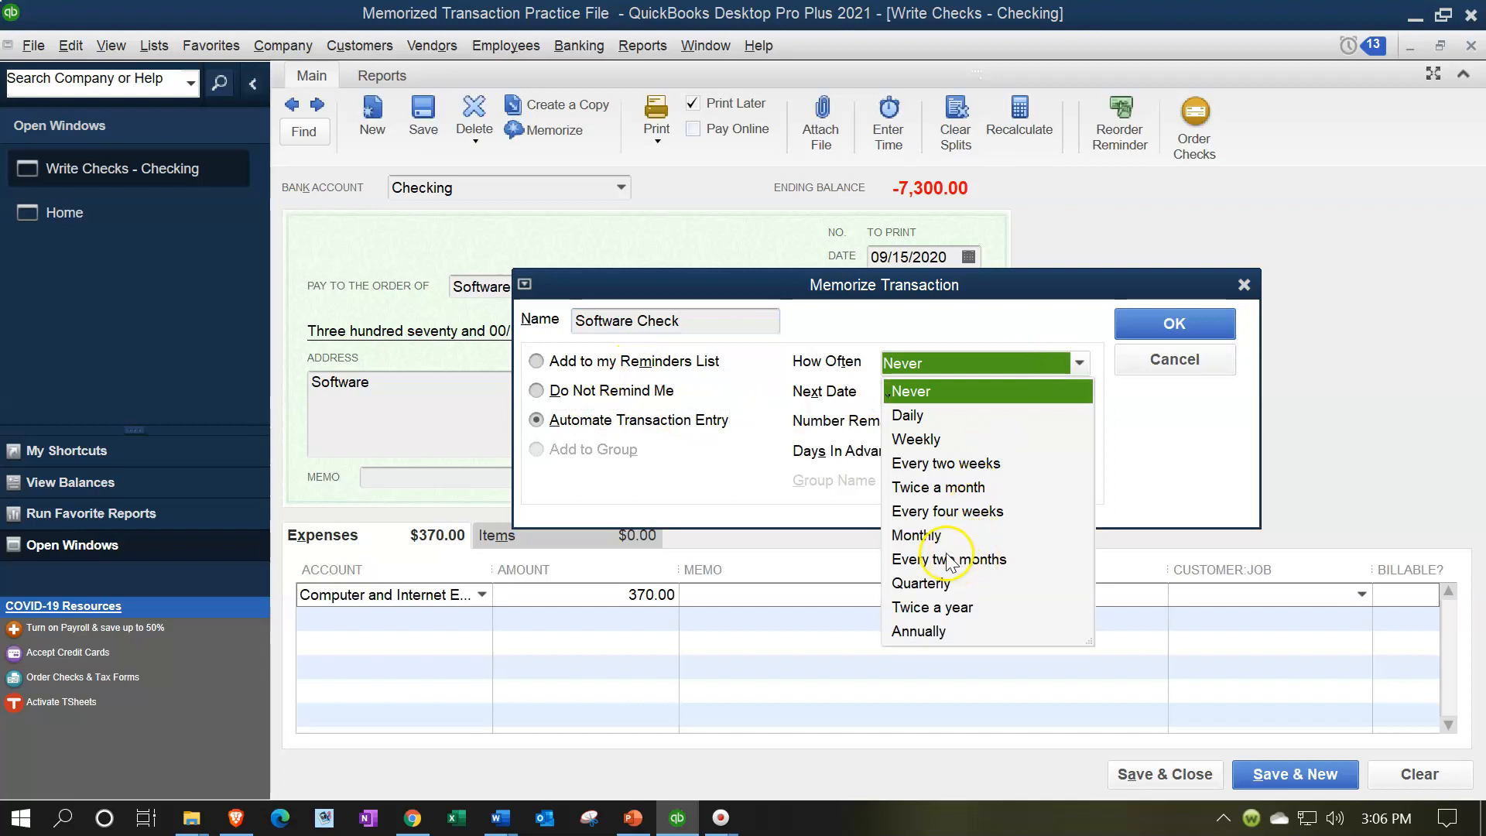
click(925, 535)
click(913, 387)
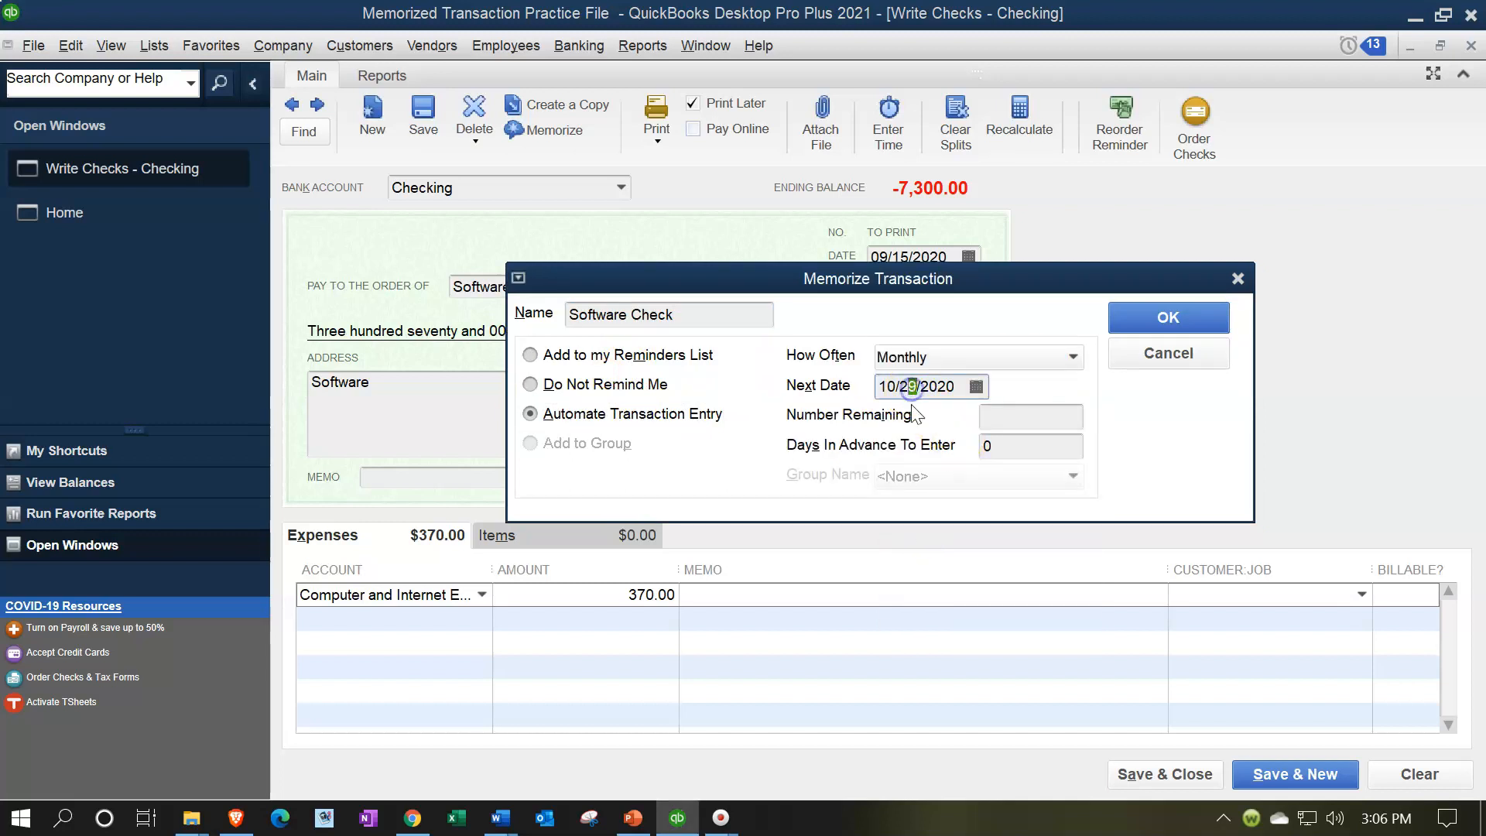
key(BackSpace)
key(BackSpace)
text(15)
key(Tab)
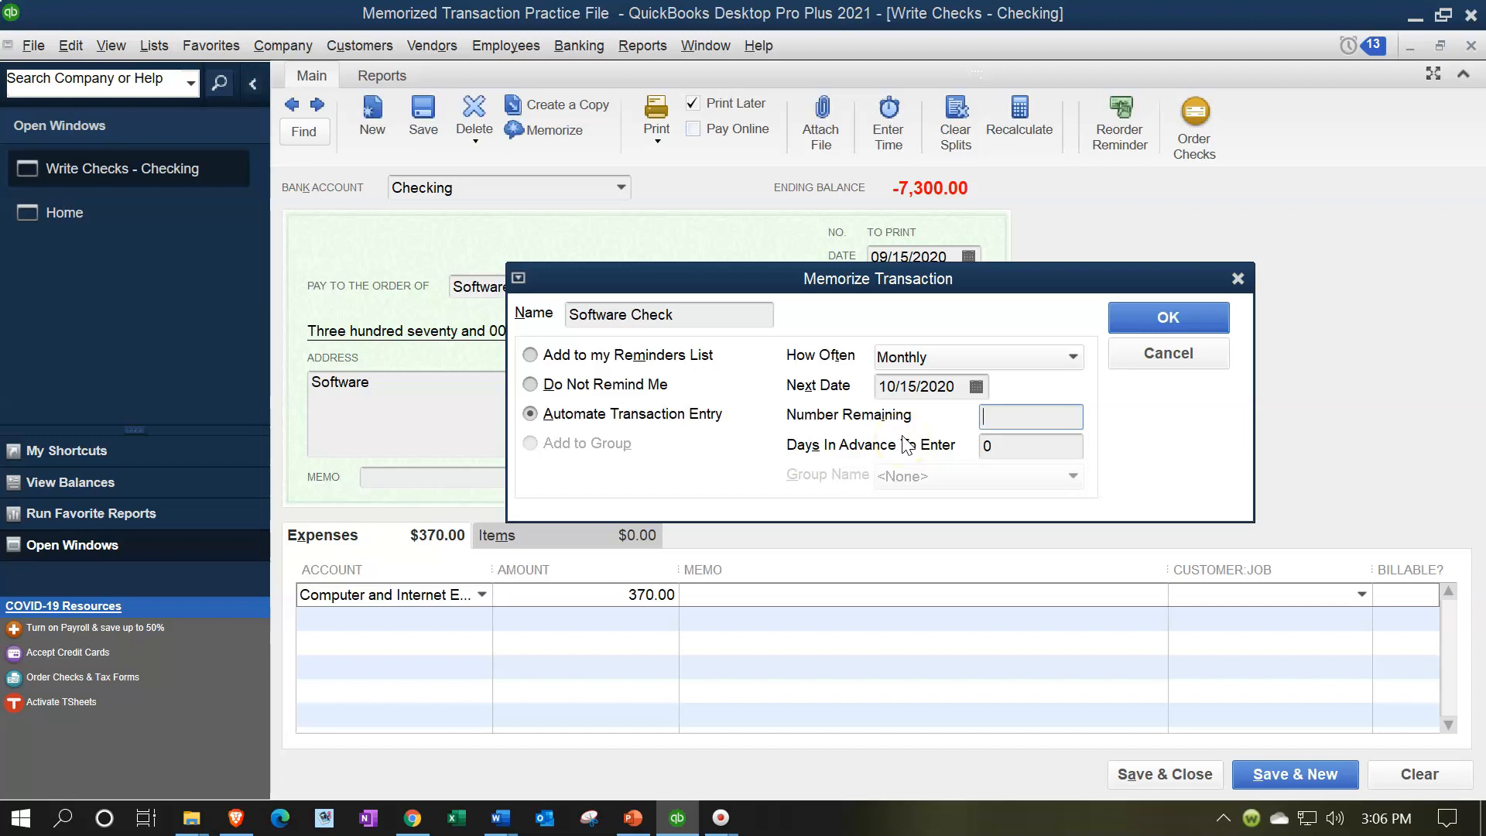
text(6)
key(Tab)
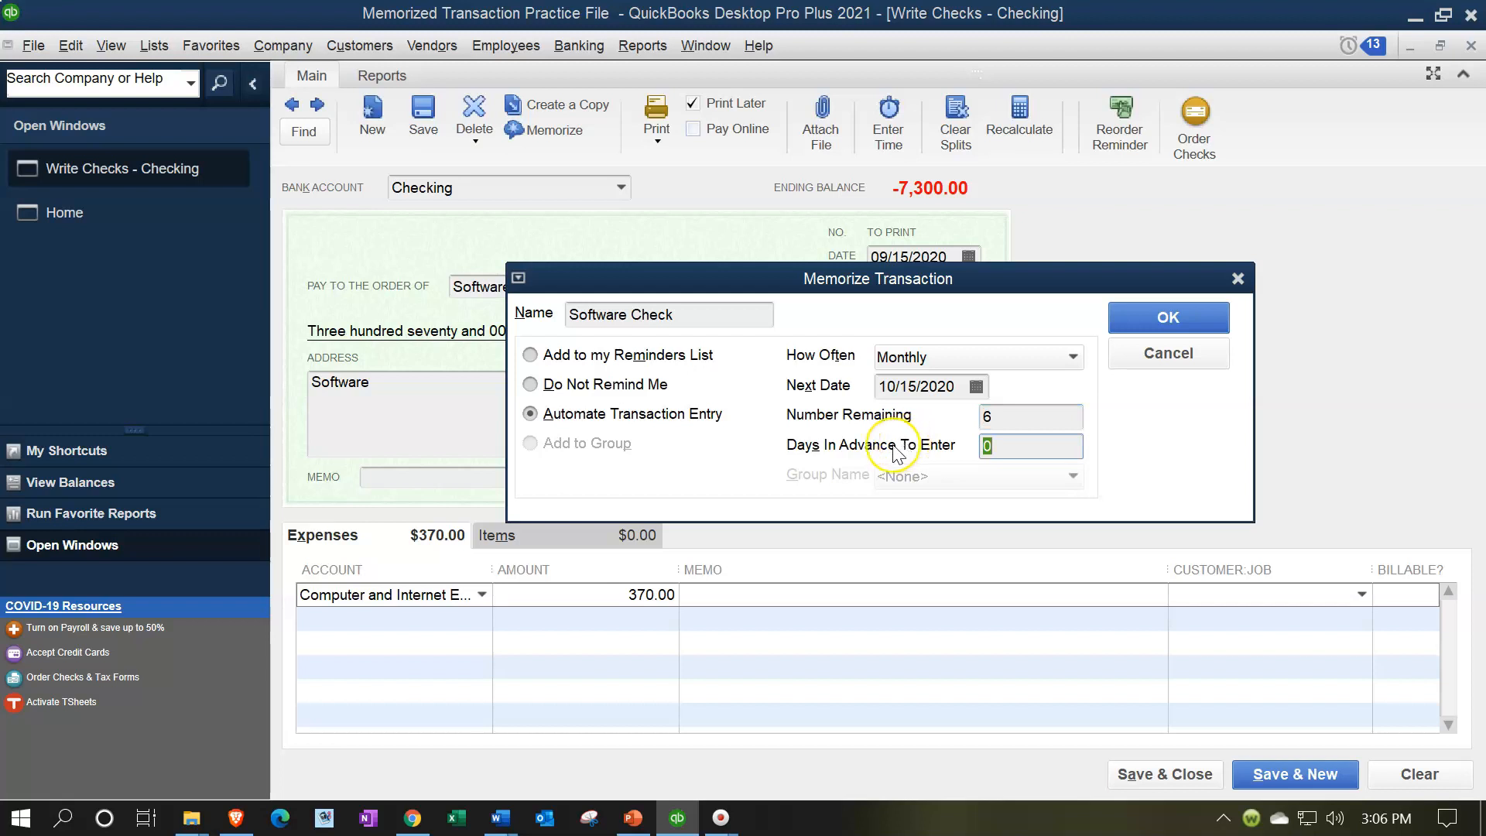
click(1169, 317)
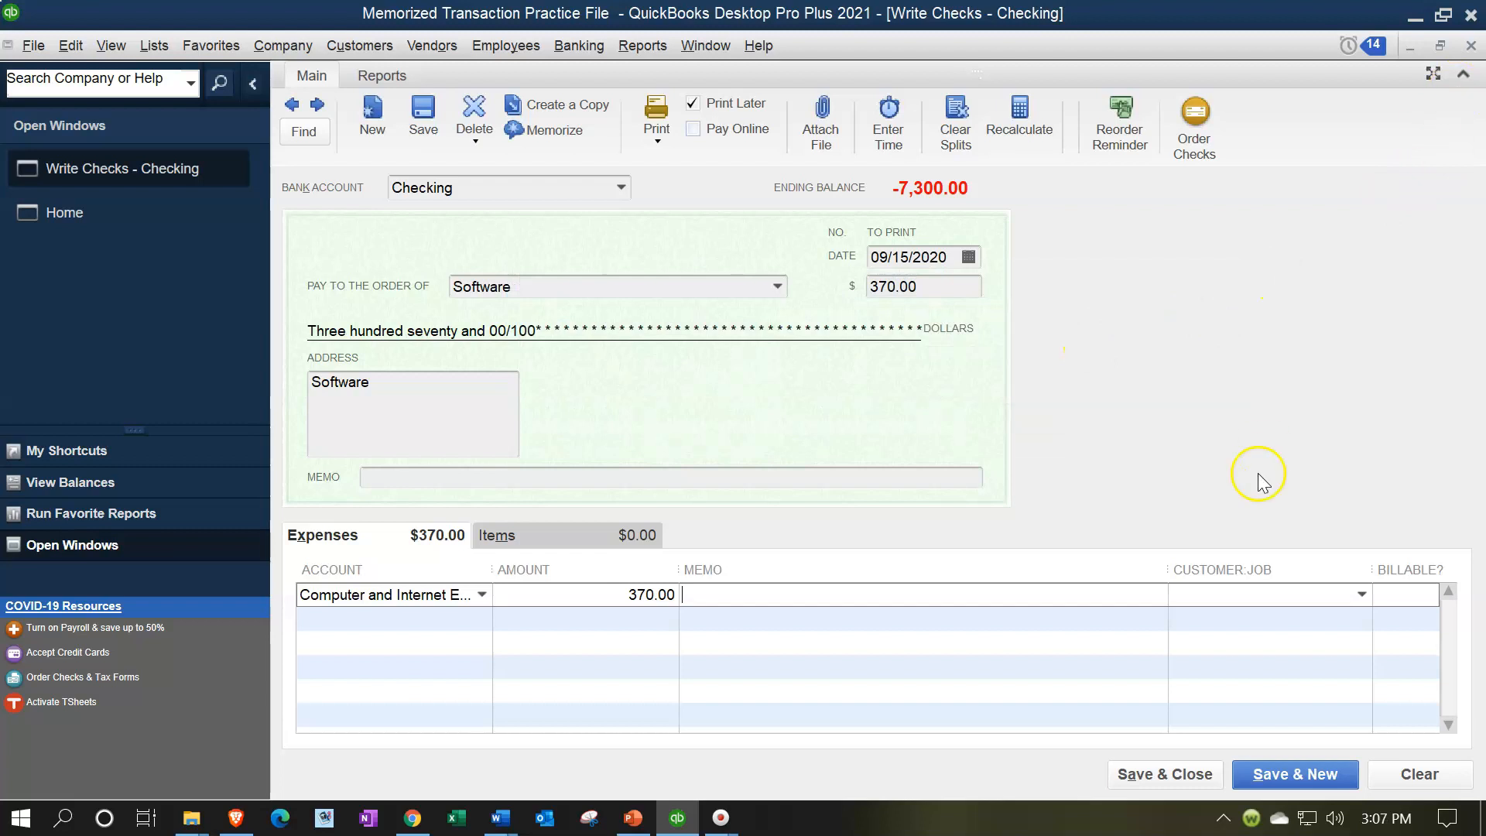
Step: Save and close the software check, and review the Reminders for memorized transactions due
click(1172, 778)
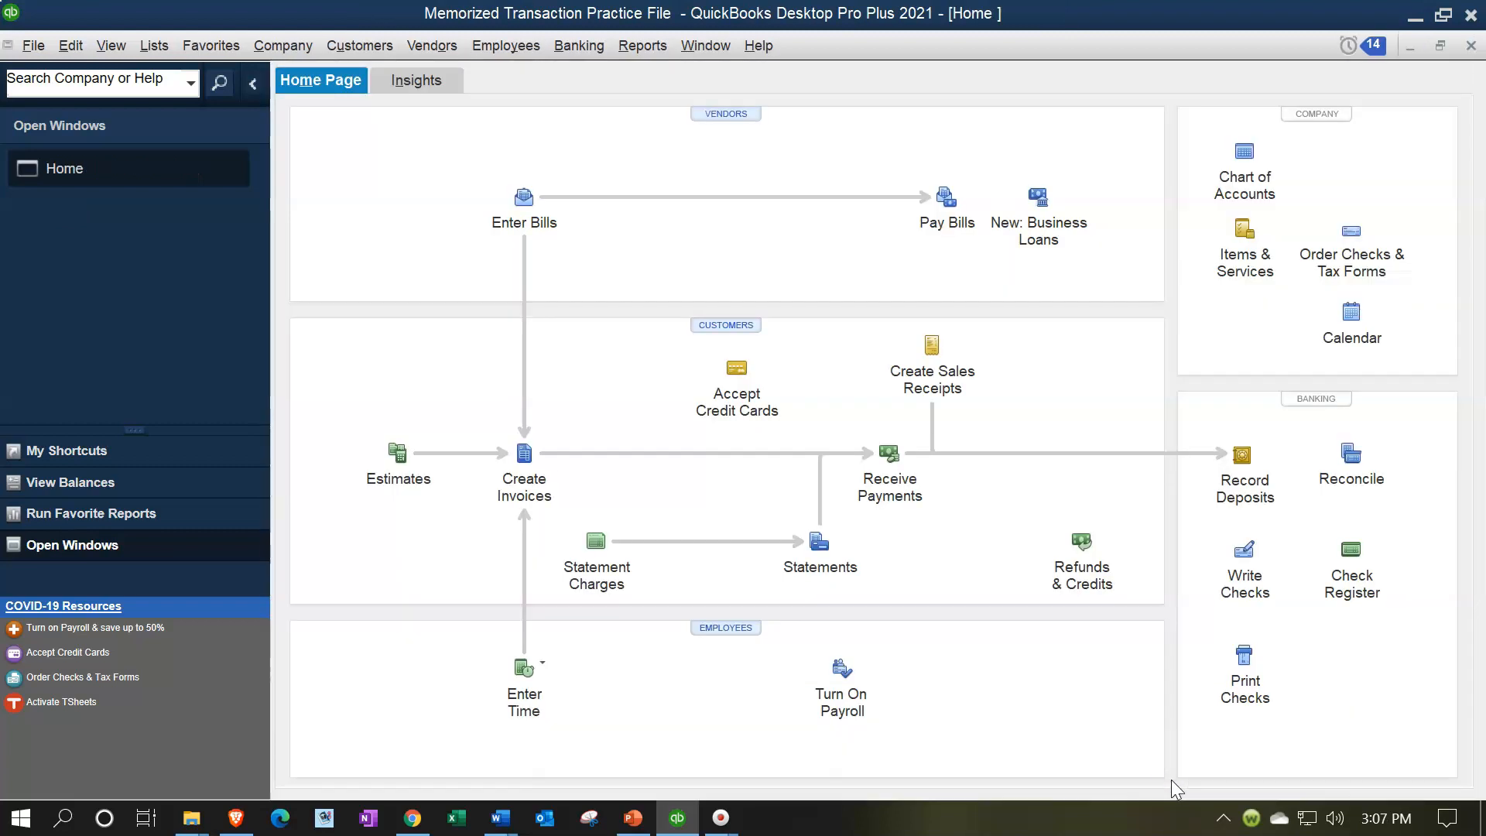
click(1349, 48)
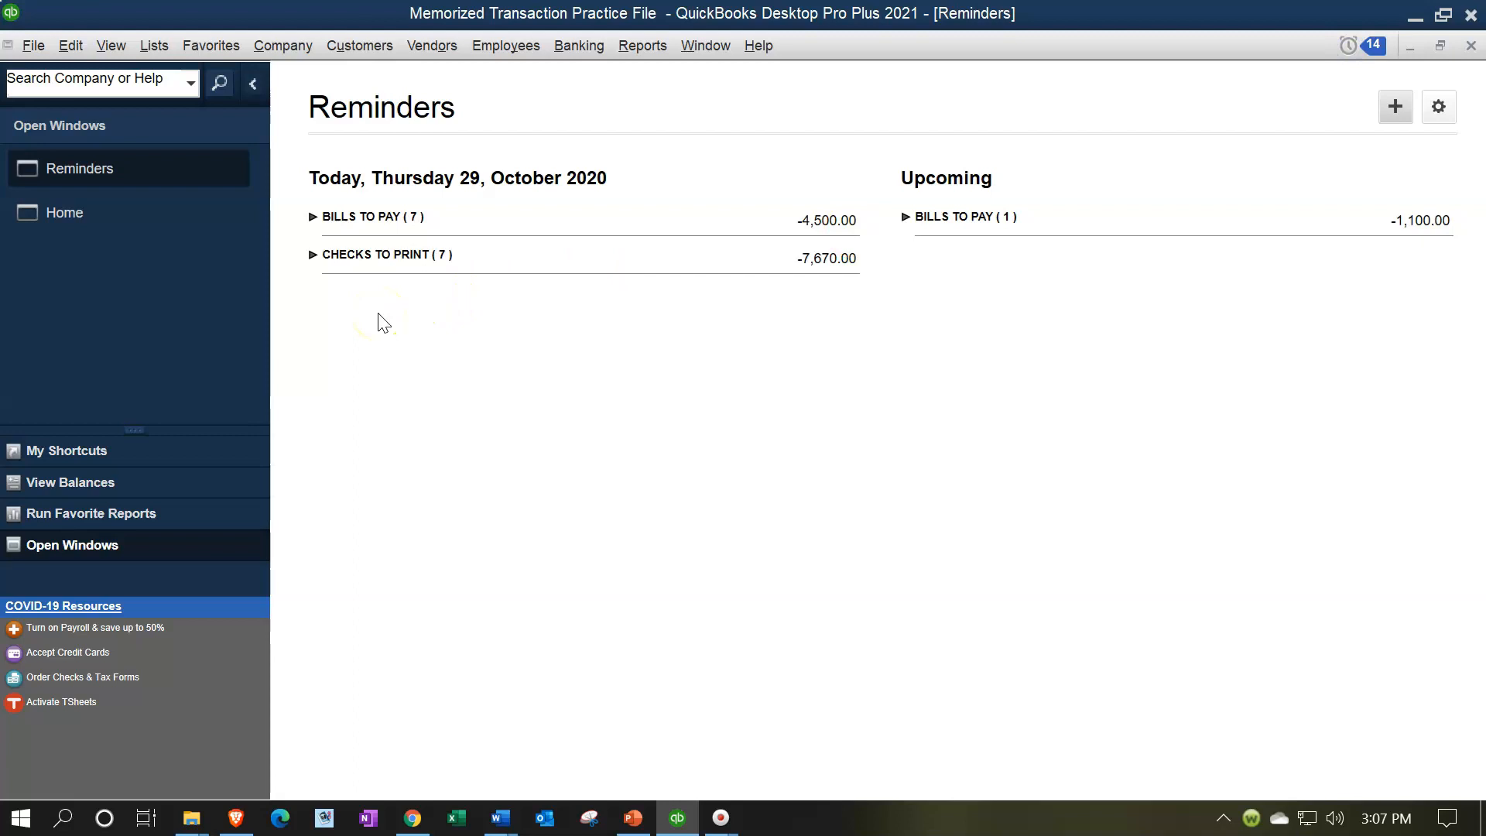
click(1471, 45)
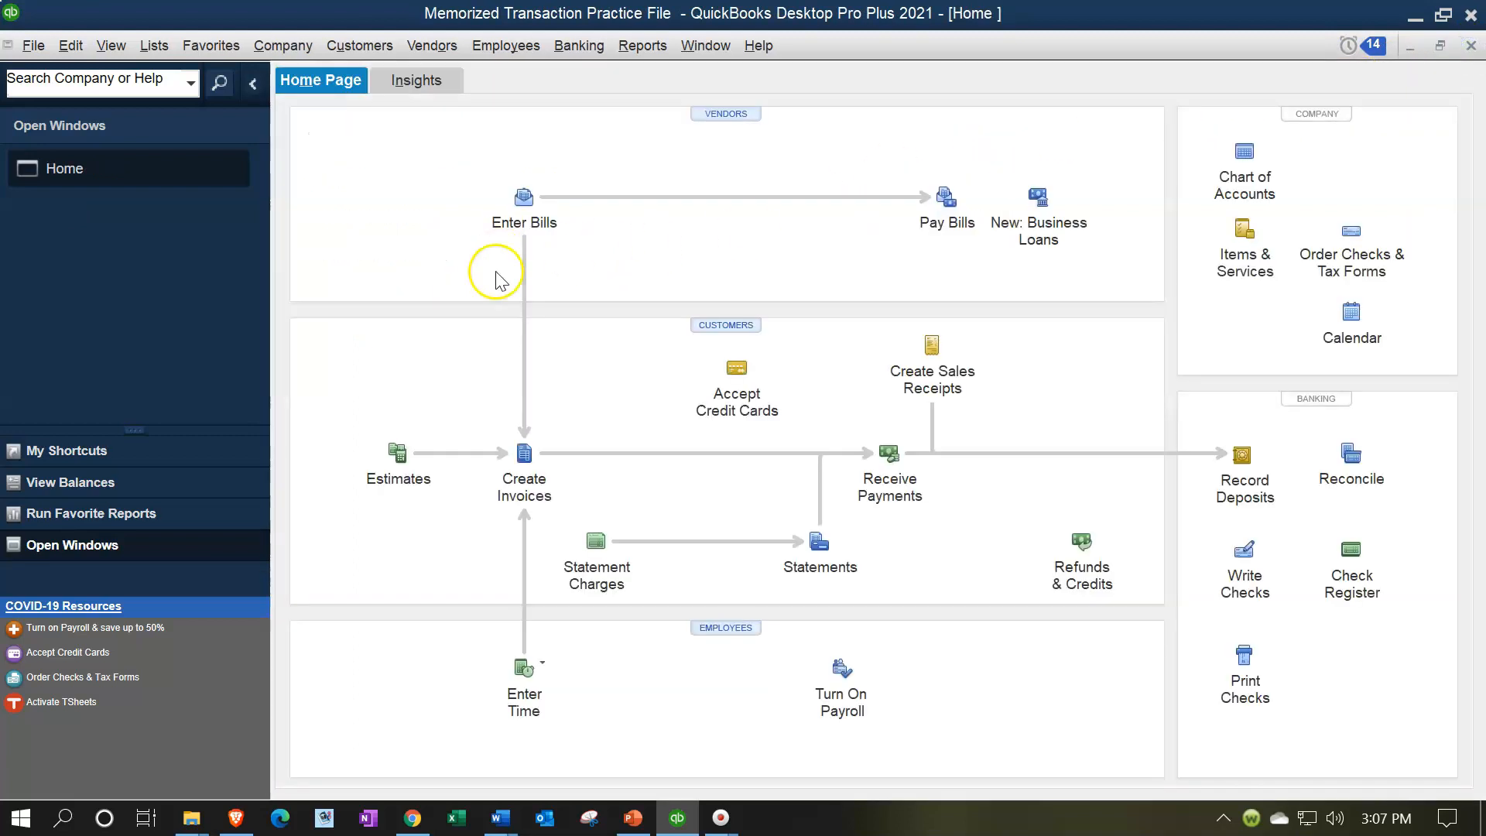
Step: Close the company file without backing it up, and reopen Memorized Transaction Practice File
click(33, 46)
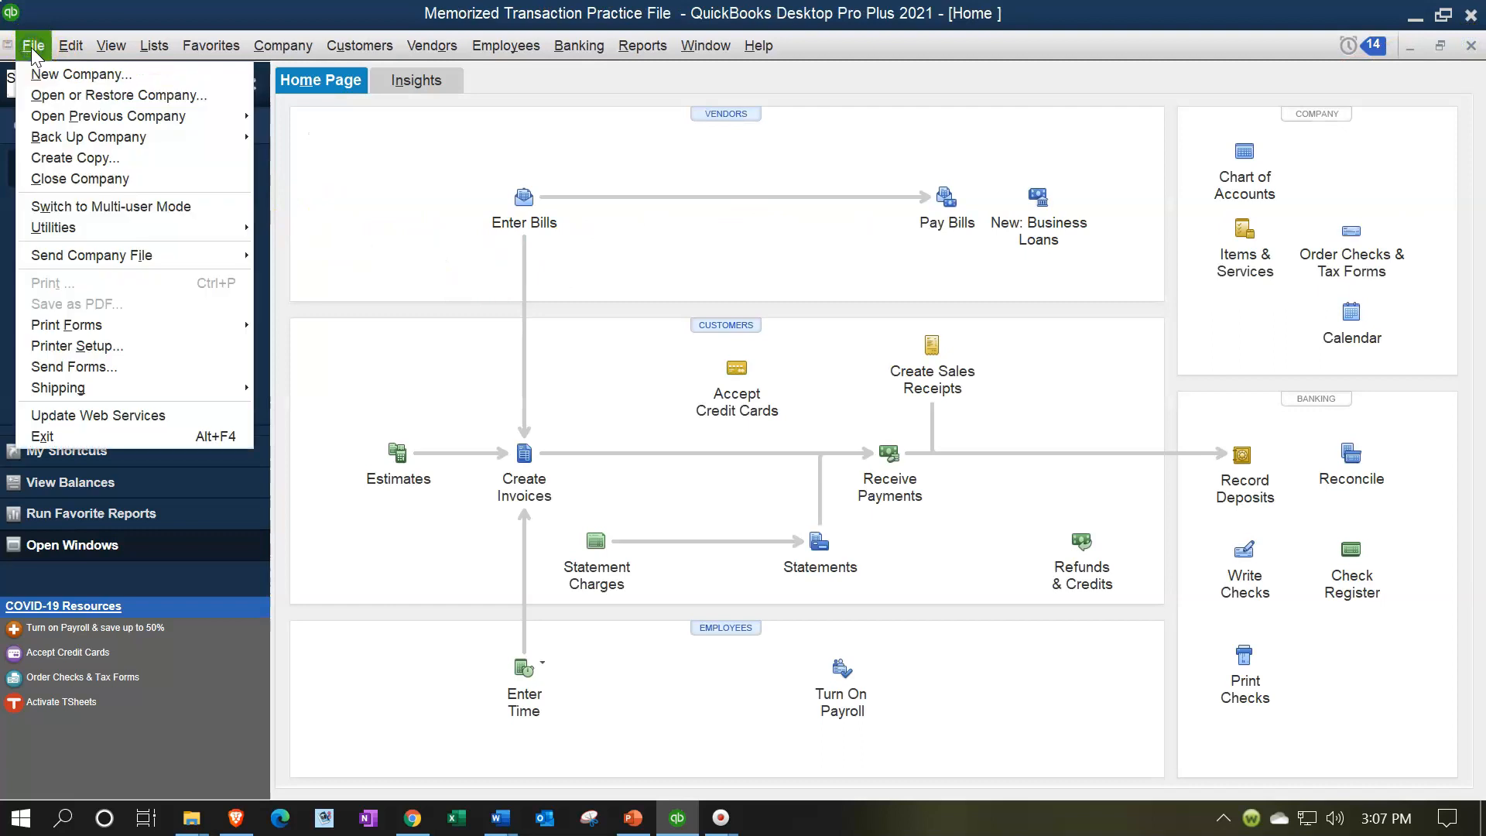
click(67, 178)
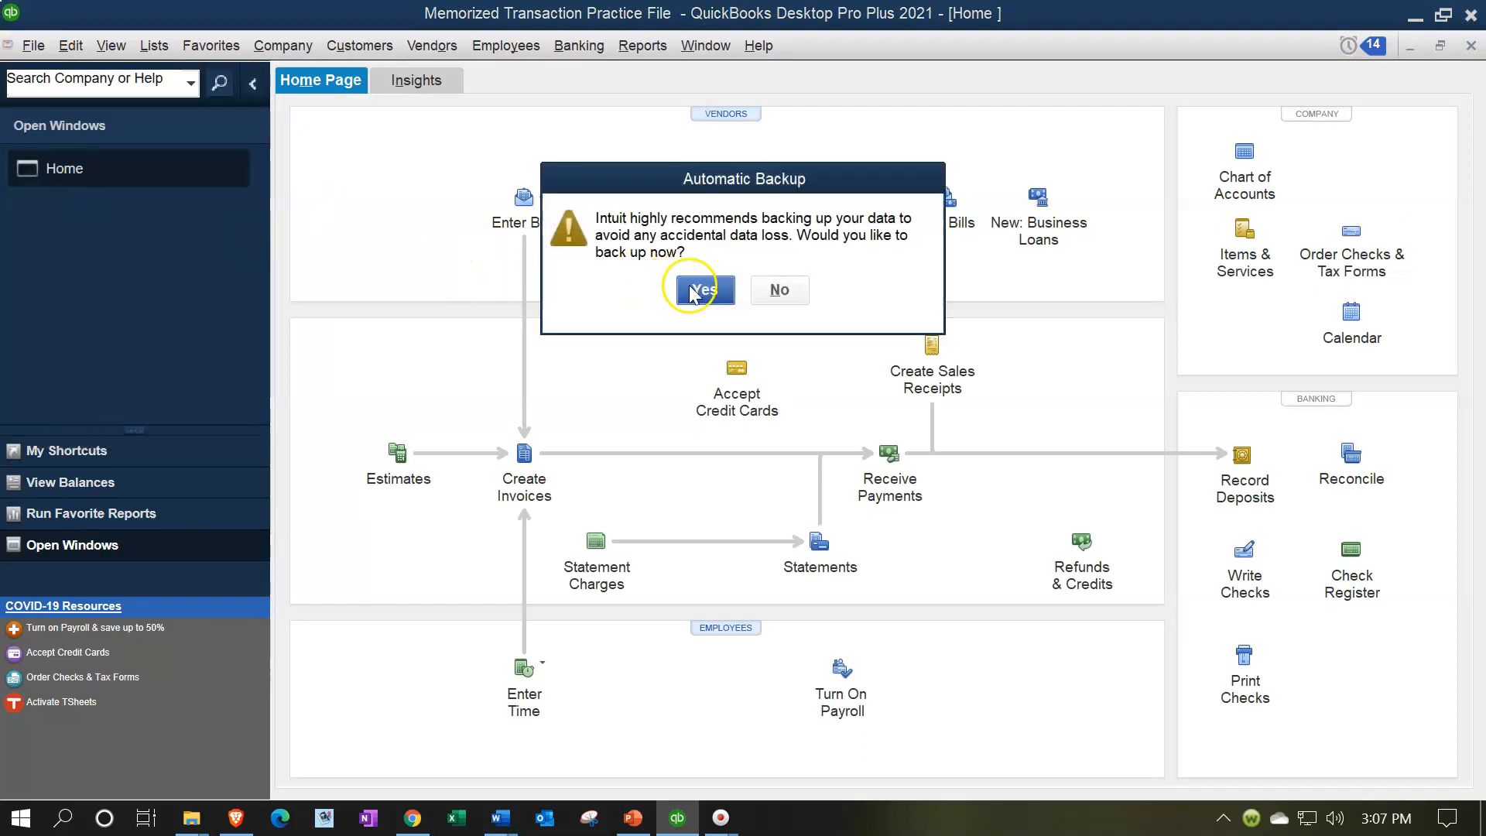
click(778, 290)
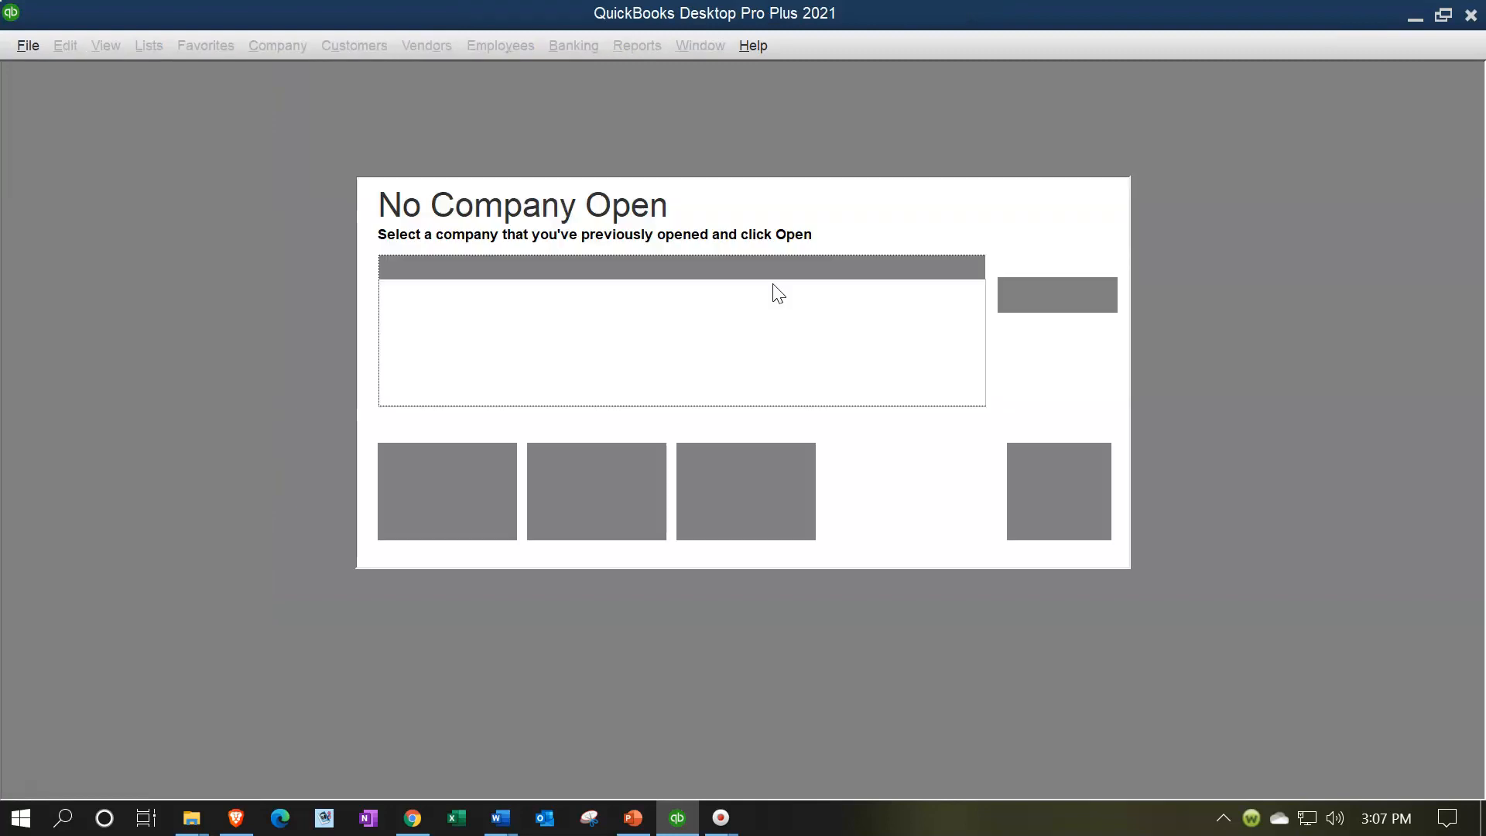
click(462, 291)
double_click(462, 291)
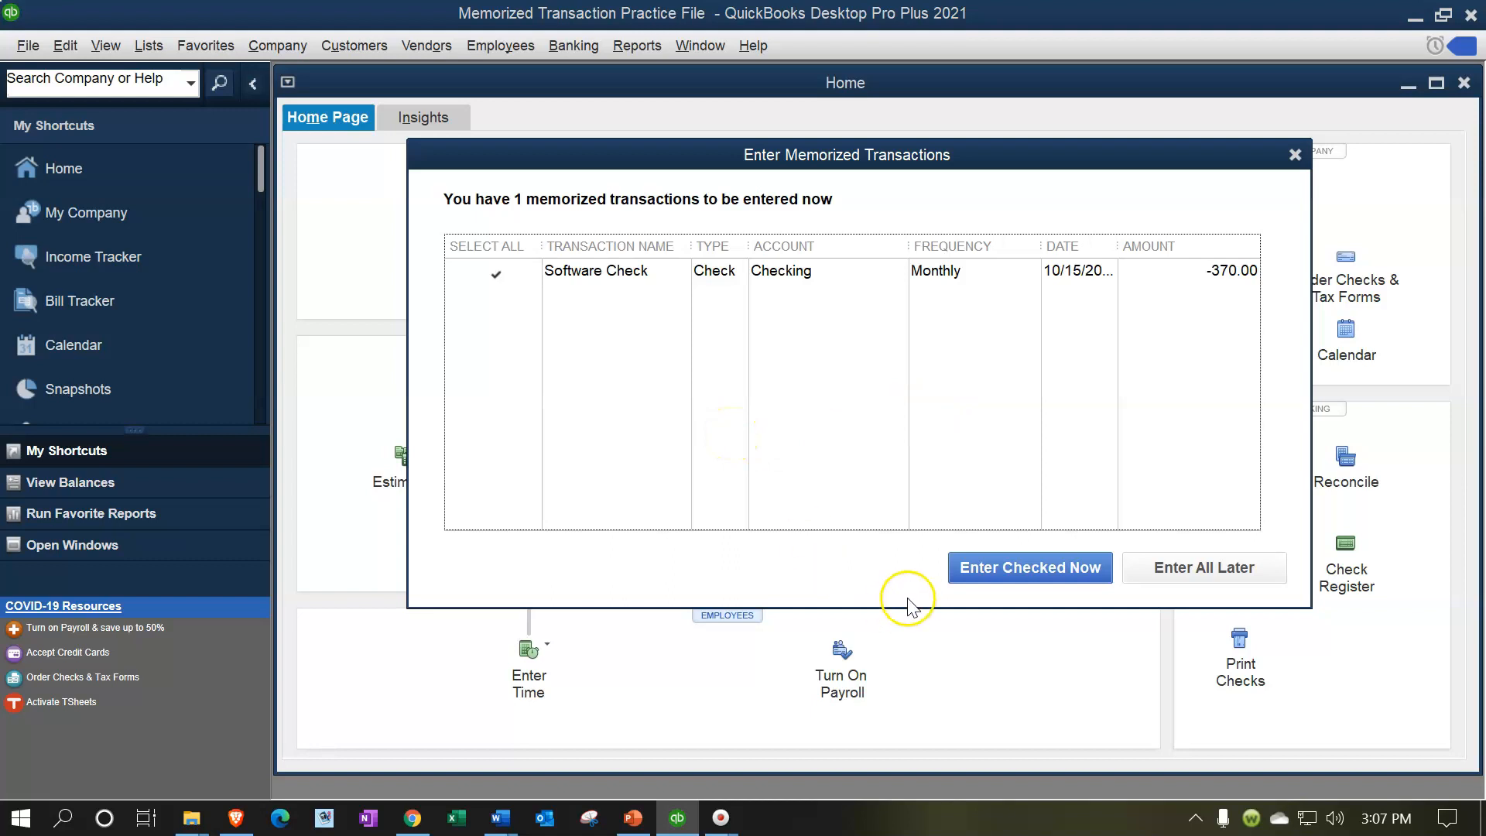
Step: Enter the checked Software Check memorized transaction now, acknowledge the entry, and maximize the Home window
click(964, 571)
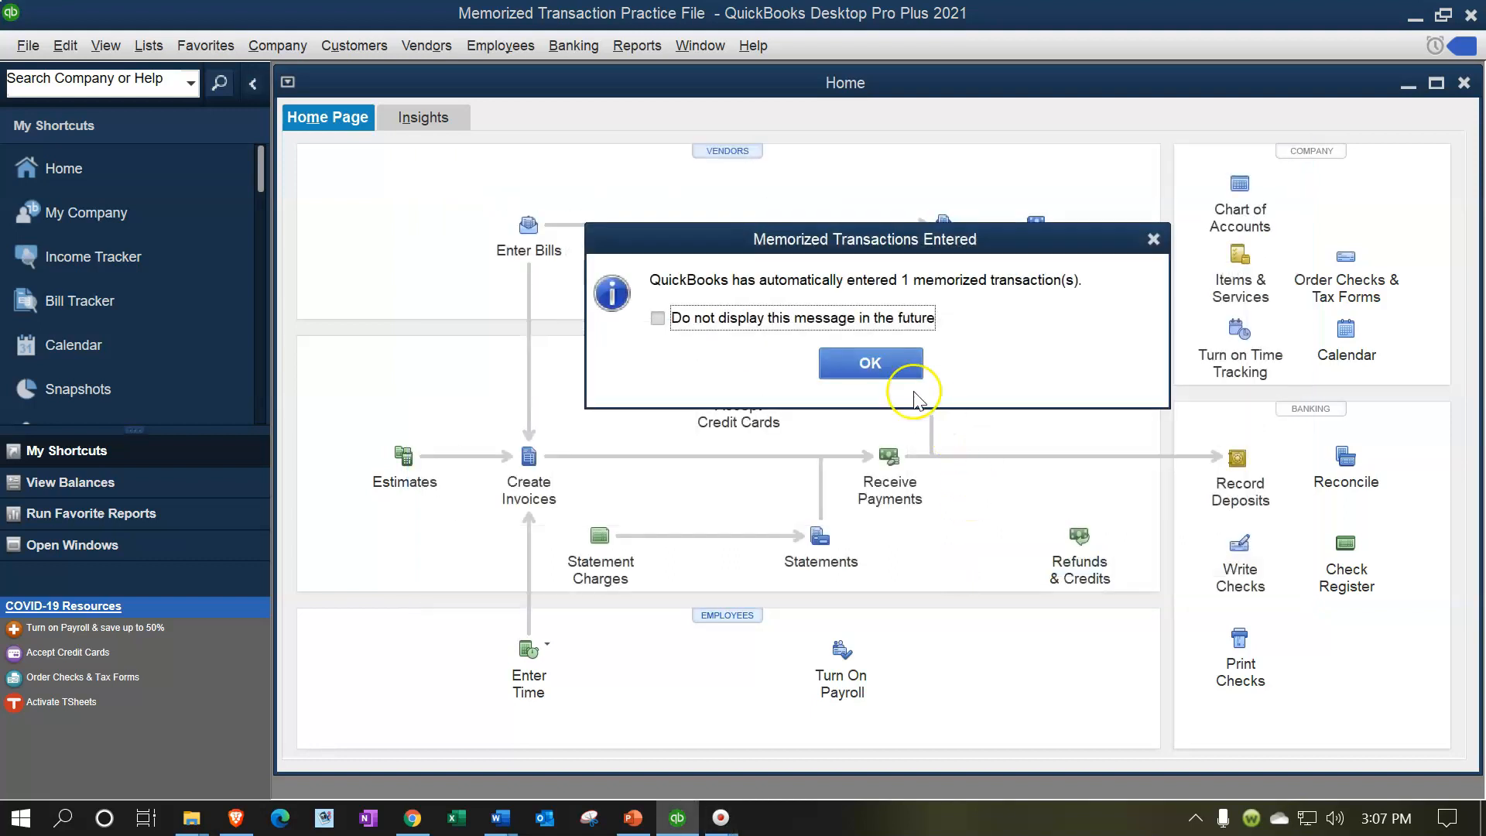
click(886, 362)
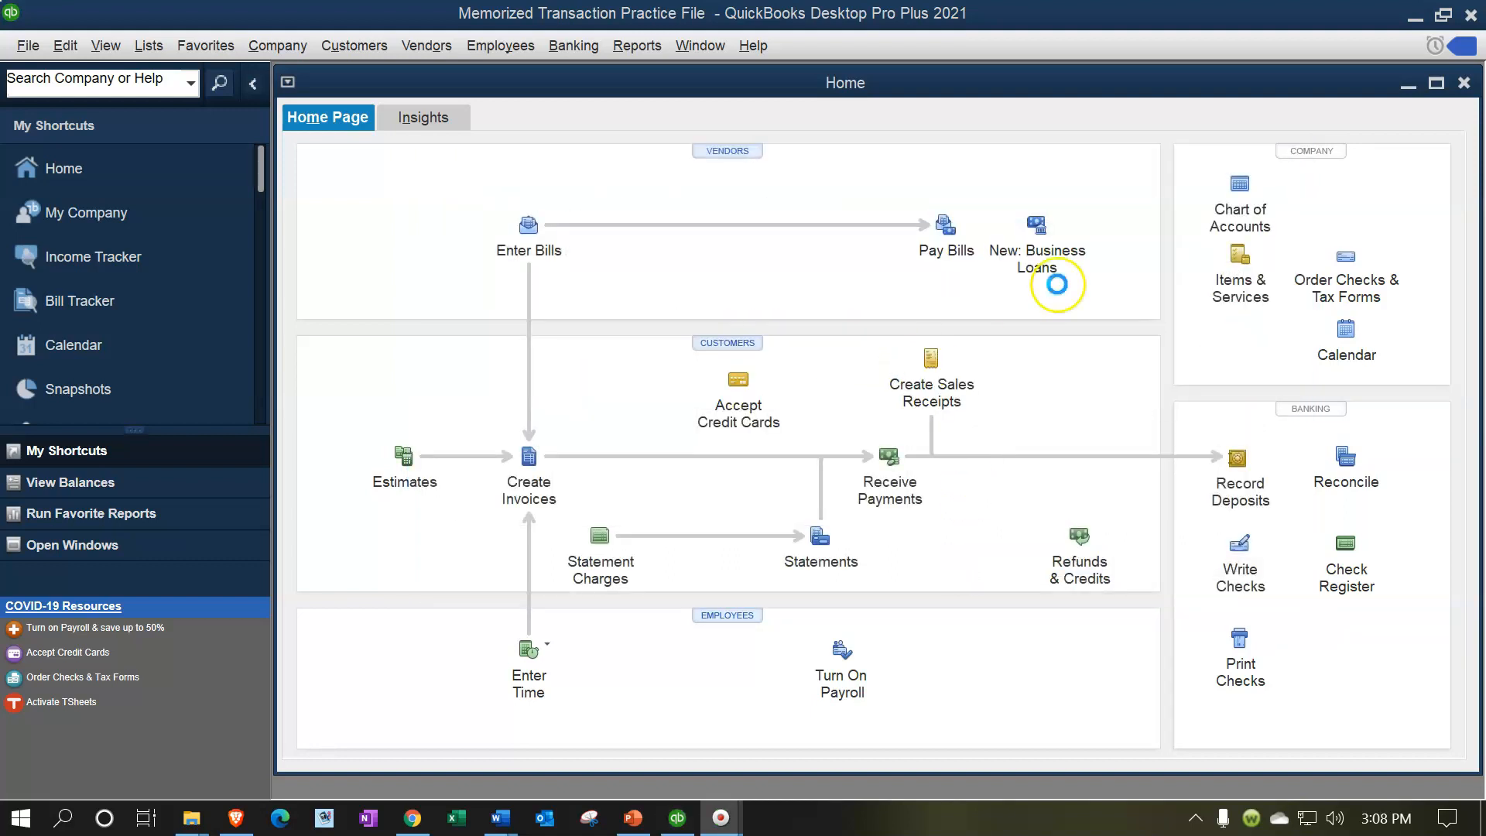
click(1437, 83)
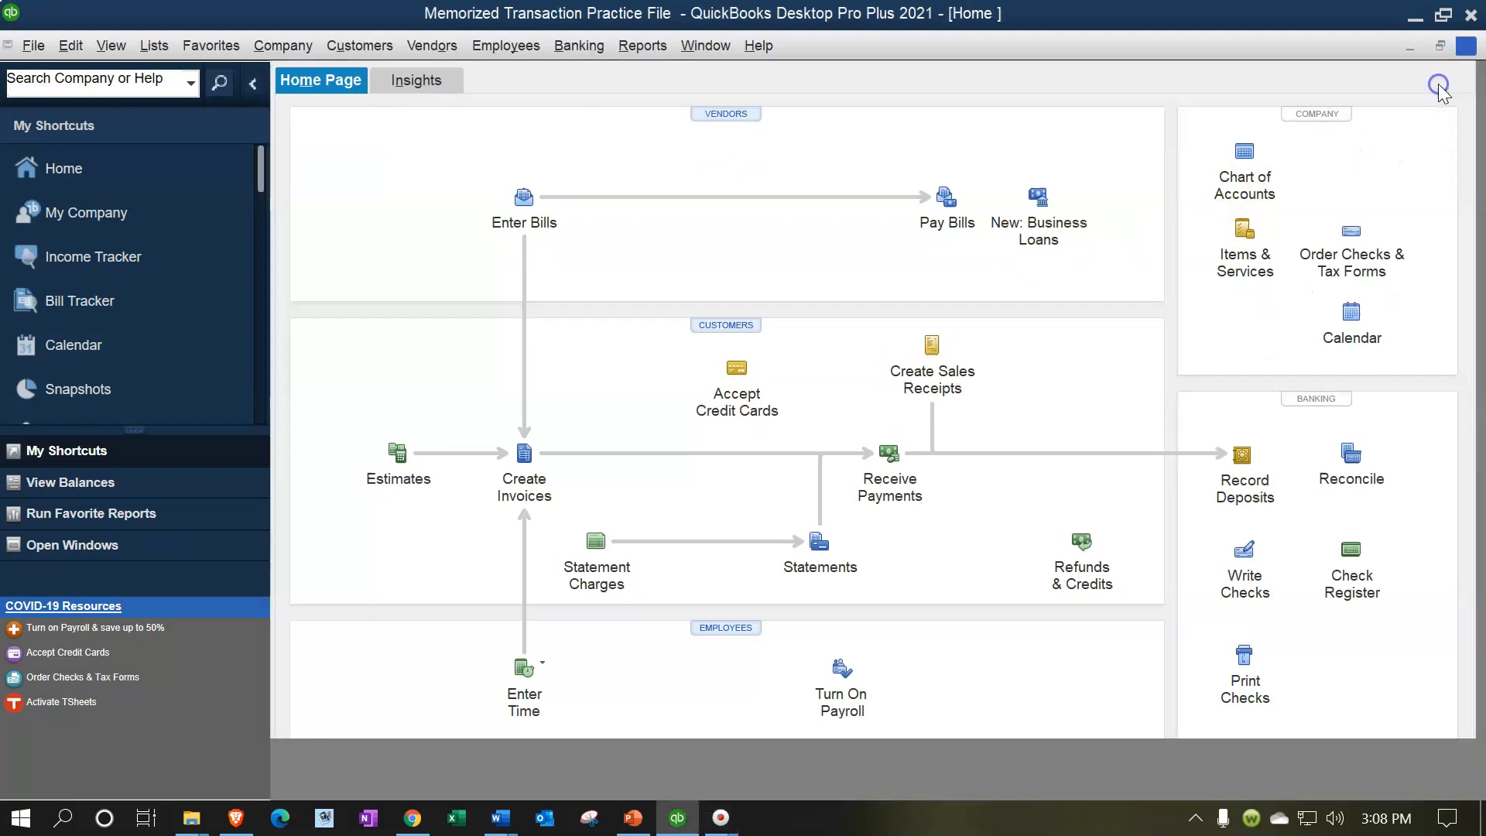